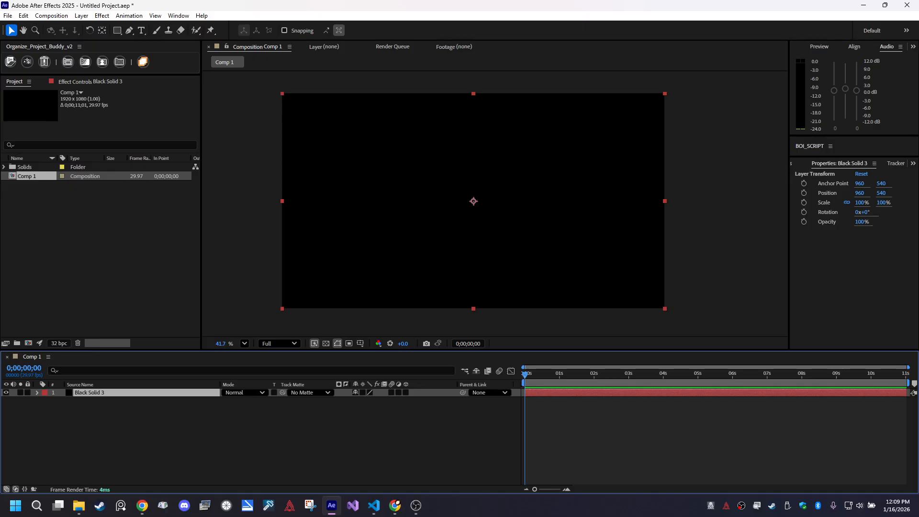
# Apply the Voxel Buddy Pro effect to the Black Solid 3 layer.
pyautogui.click(102, 16)
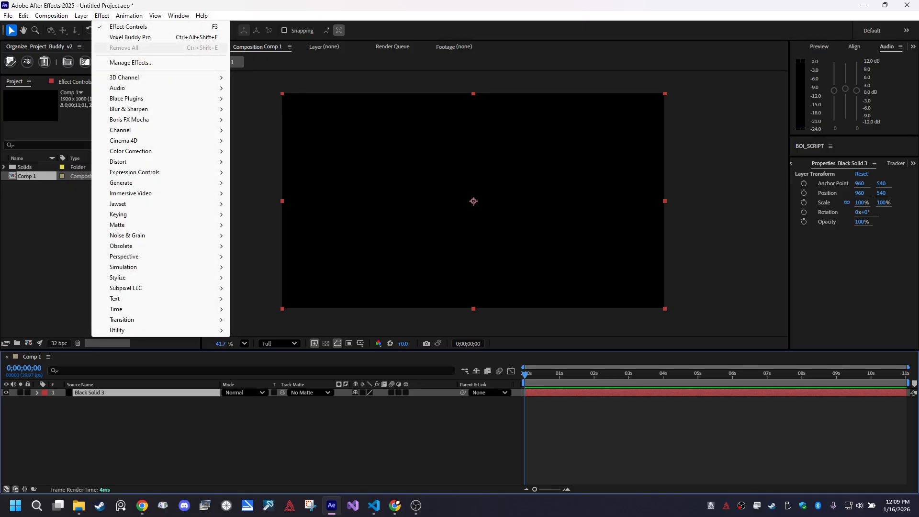
pyautogui.click(130, 37)
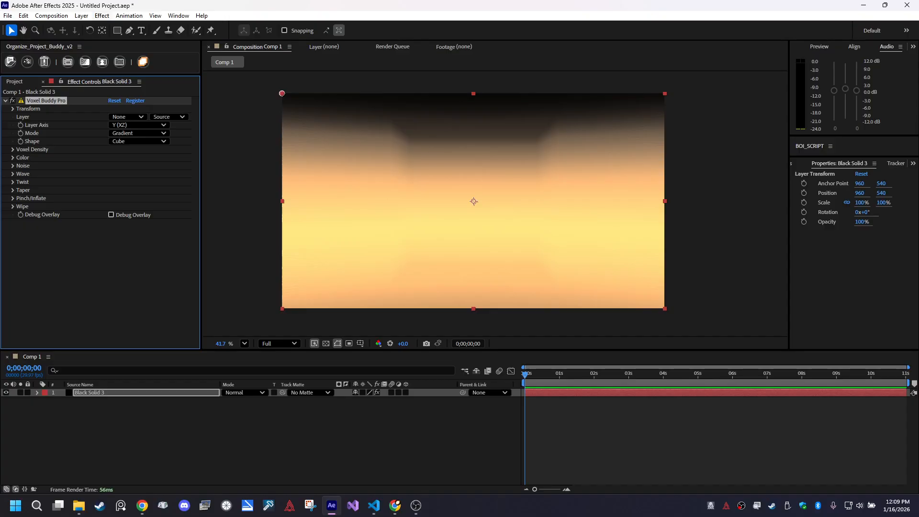
pyautogui.click(102, 16)
pyautogui.moveTo(144, 288)
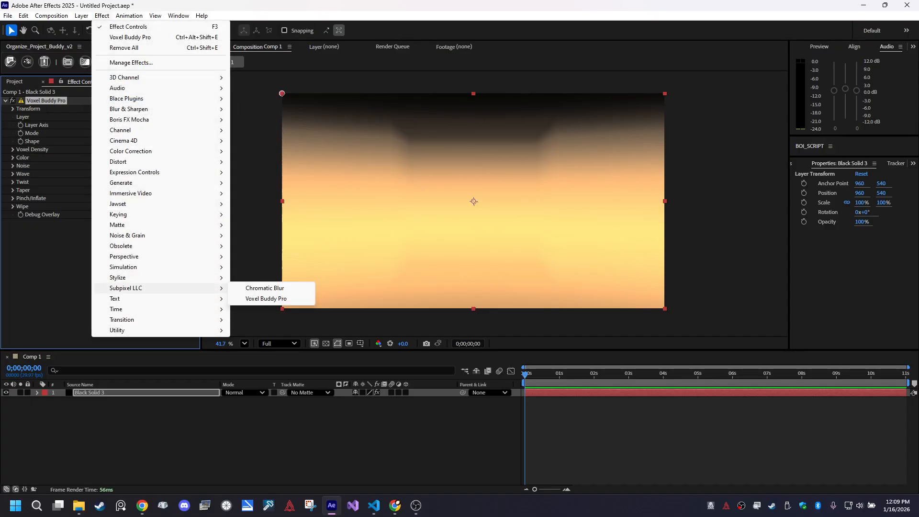
pyautogui.click(266, 299)
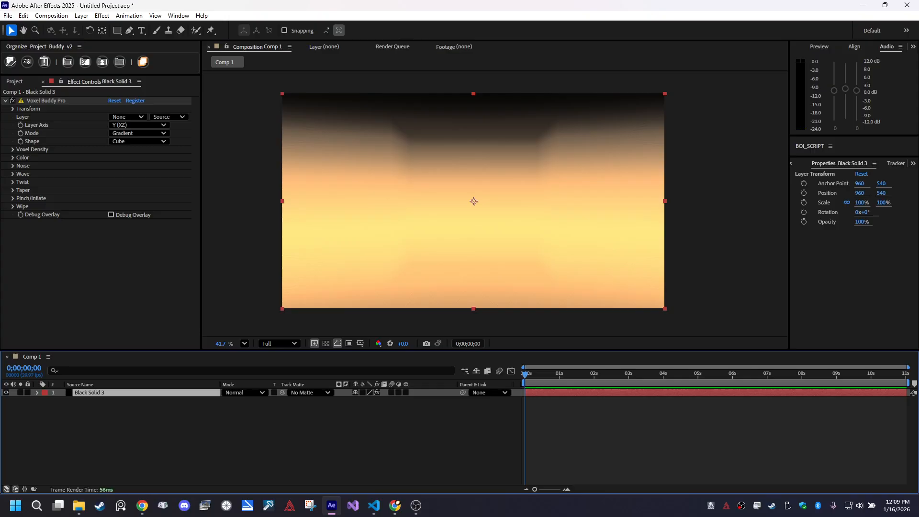
# Add a text layer reading "FLAME" to the composition.
pyautogui.hotkey('ctrl', 't')
pyautogui.click(383, 239)
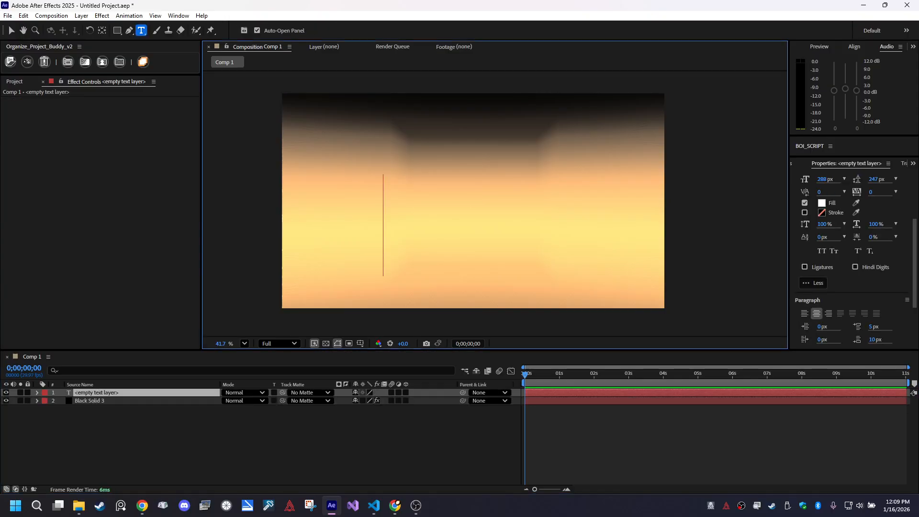
pyautogui.write('FLAME')
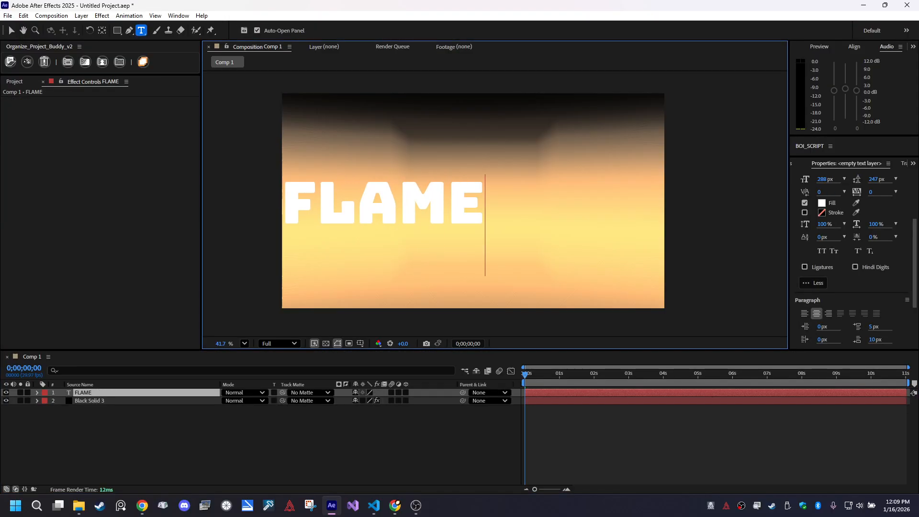
pyautogui.click(12, 31)
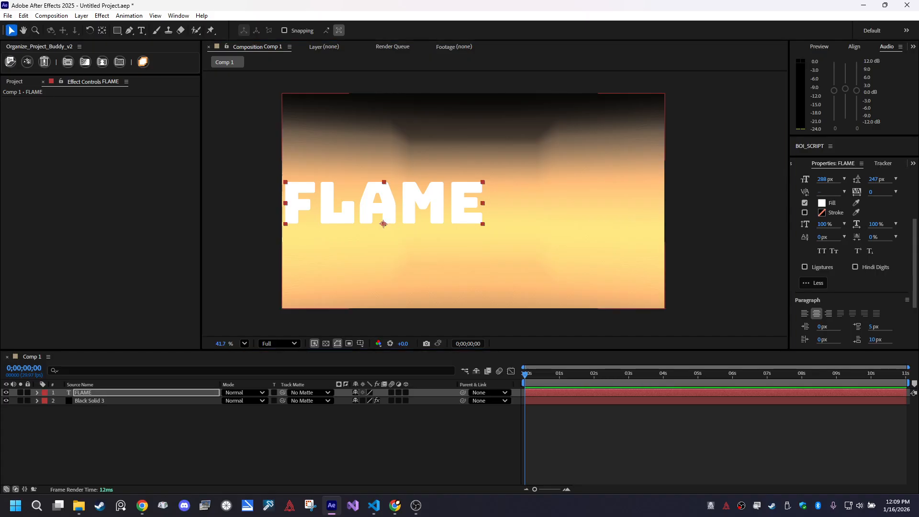
# Move the FLAME text to the horizontal centre of the frame, slightly below the middle.
pyautogui.moveTo(447, 211); pyautogui.dragTo(474, 201)
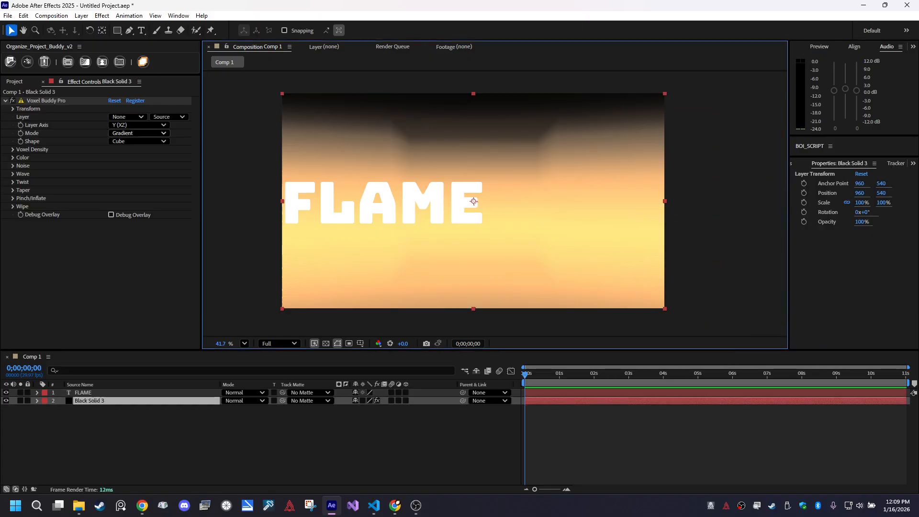
pyautogui.click(83, 393)
pyautogui.moveTo(383, 204); pyautogui.dragTo(465, 246)
# Dismiss the effect's bit-depth warning and set the project's bit depth to 16 bits per channel.
pyautogui.click(89, 401)
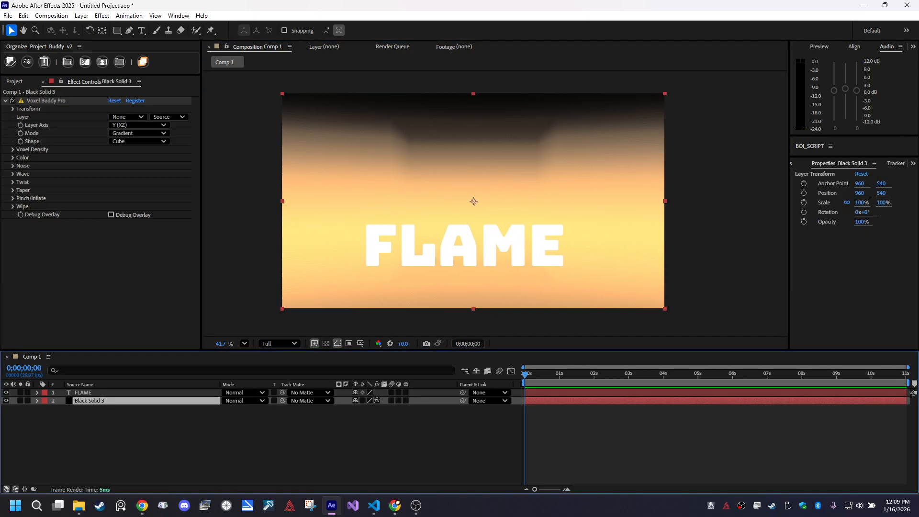
pyautogui.click(21, 100)
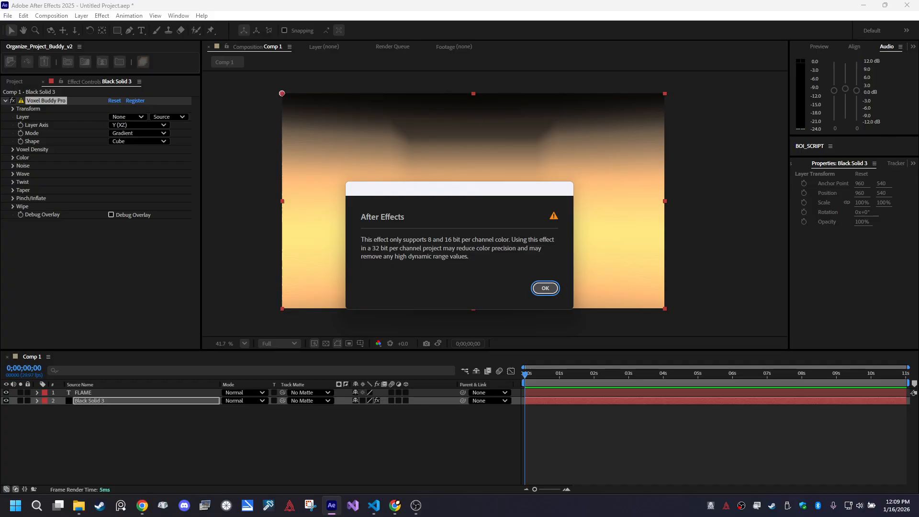
pyautogui.press('Return')
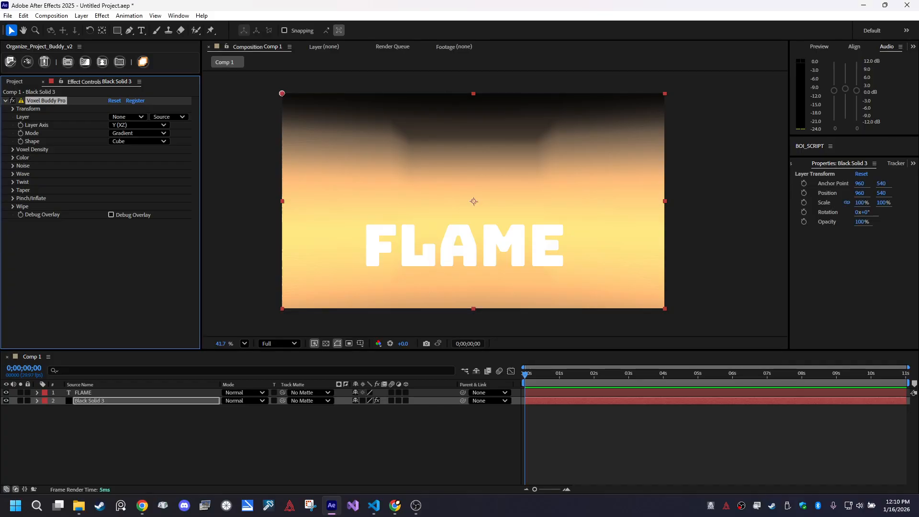
pyautogui.click(14, 82)
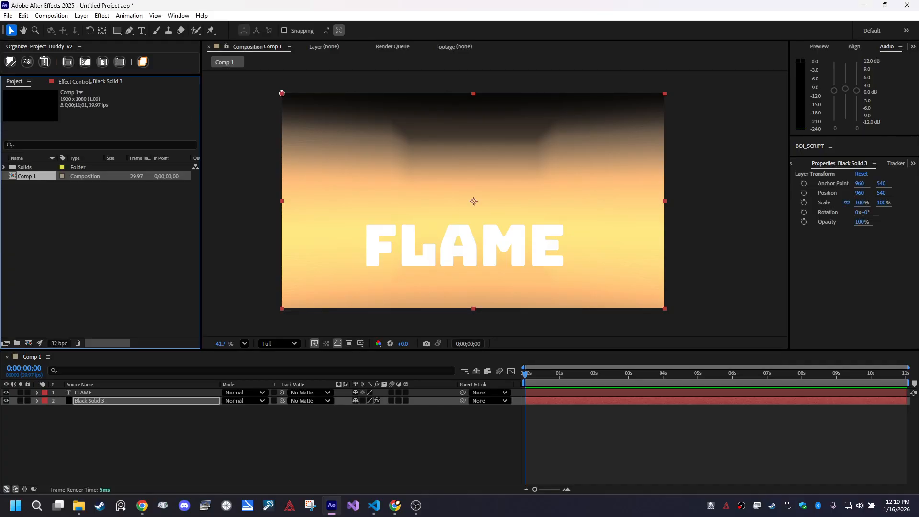
pyautogui.click(59, 343)
pyautogui.click(496, 191)
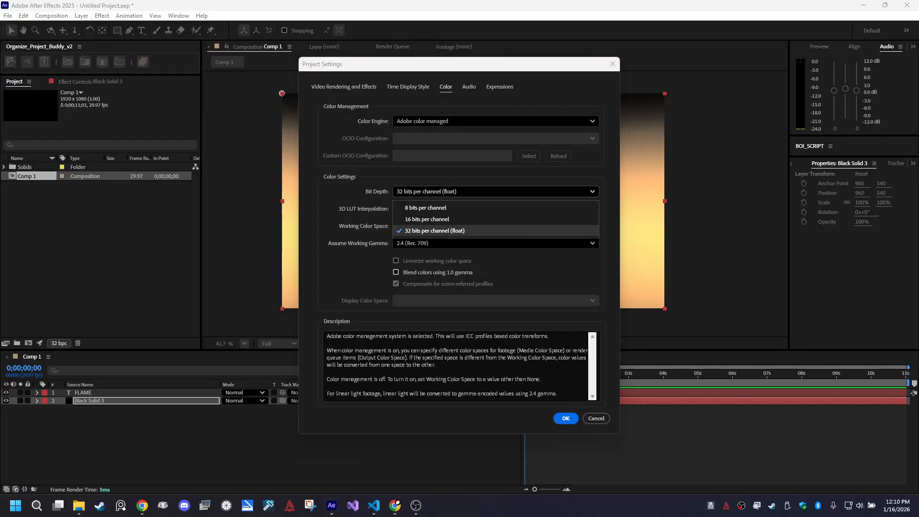
pyautogui.click(479, 219)
pyautogui.press('Return')
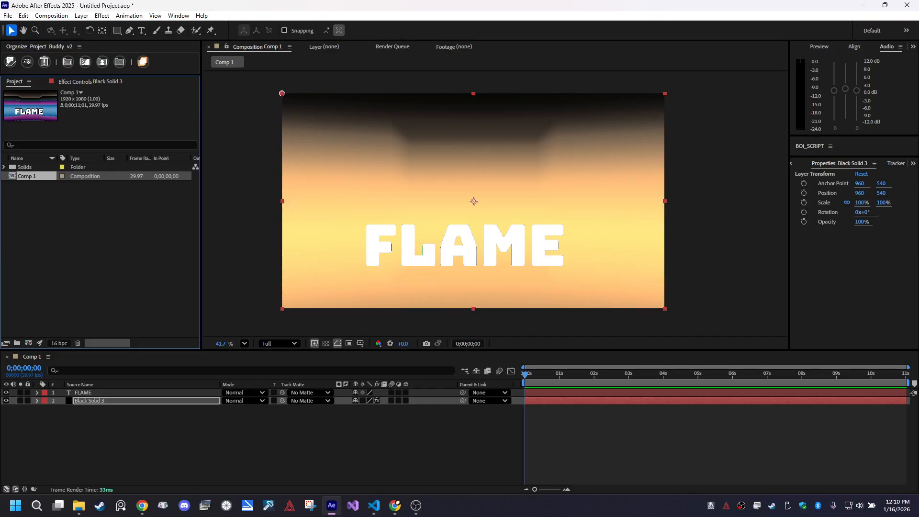
# Hide the FLAME text layer in the composition.
pyautogui.click(96, 393)
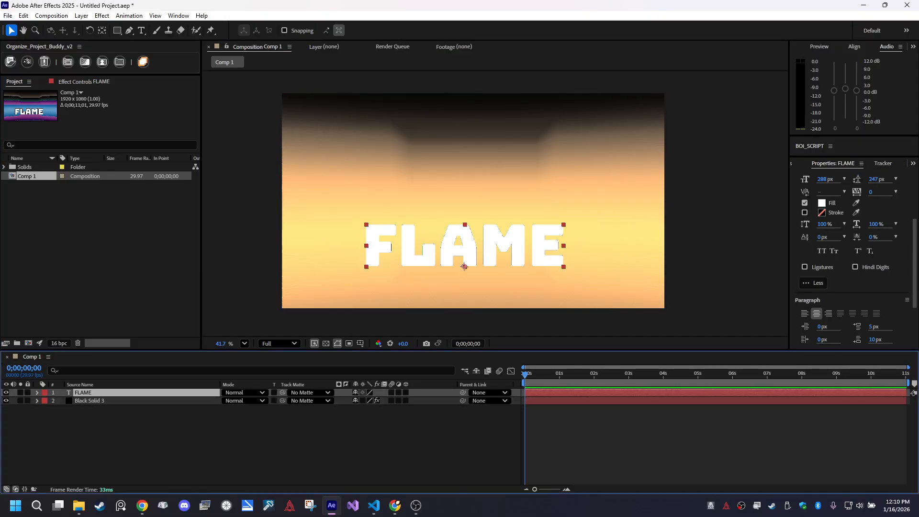
pyautogui.click(95, 400)
pyautogui.click(473, 191)
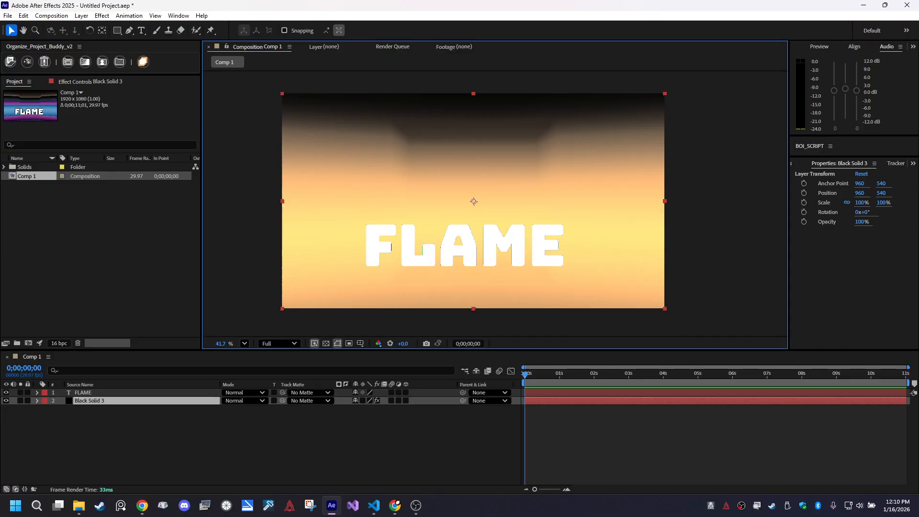
pyautogui.click(91, 393)
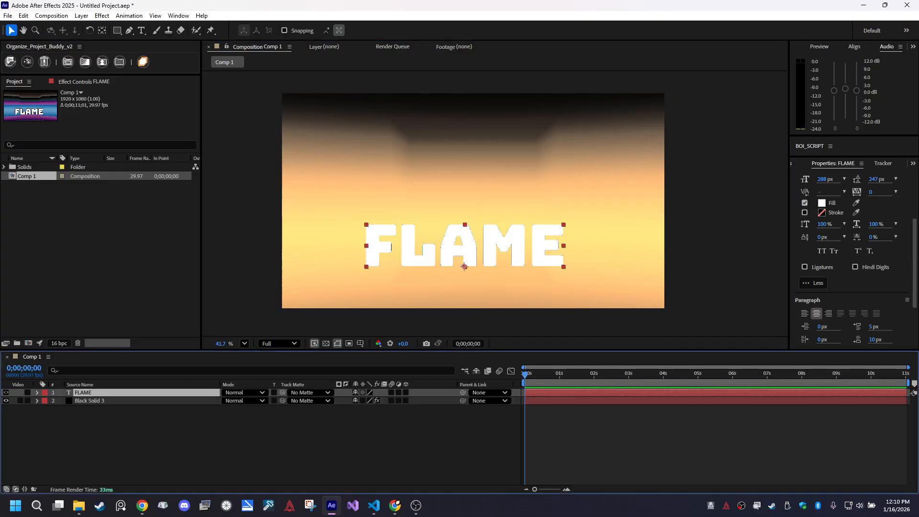
pyautogui.click(7, 393)
# Set FLAME as the source layer of the Voxel Buddy Pro effect on Black Solid 3.
pyautogui.click(96, 401)
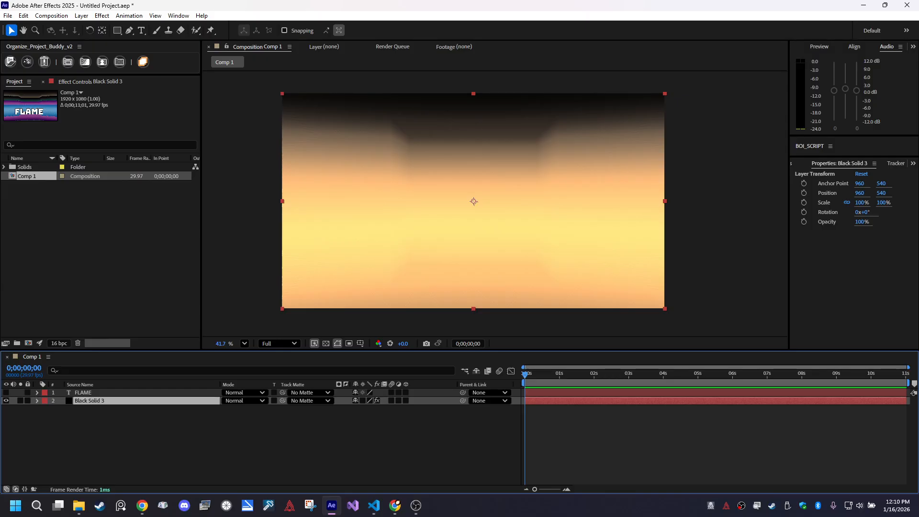
pyautogui.click(91, 82)
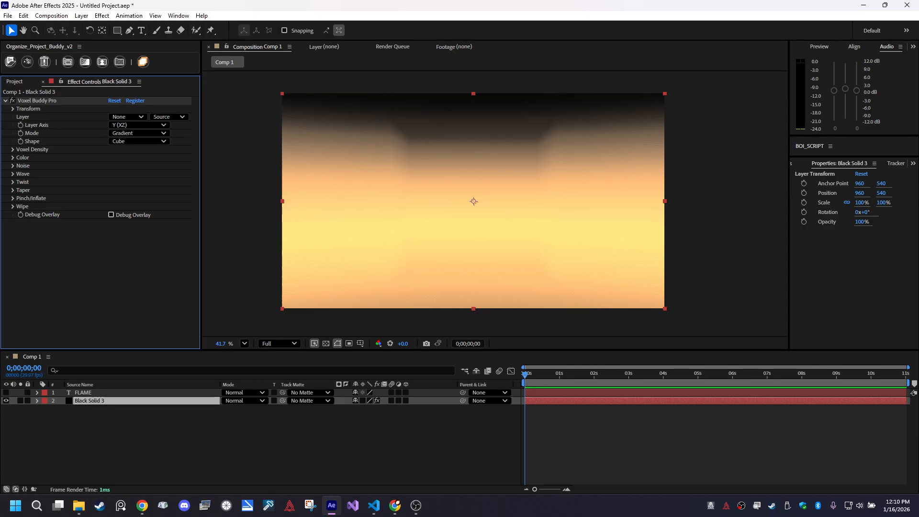
pyautogui.click(127, 117)
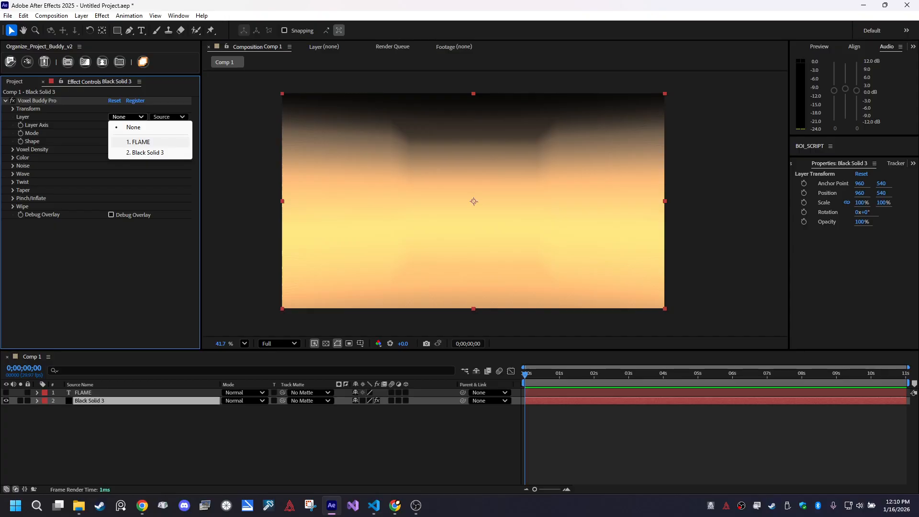
pyautogui.click(137, 142)
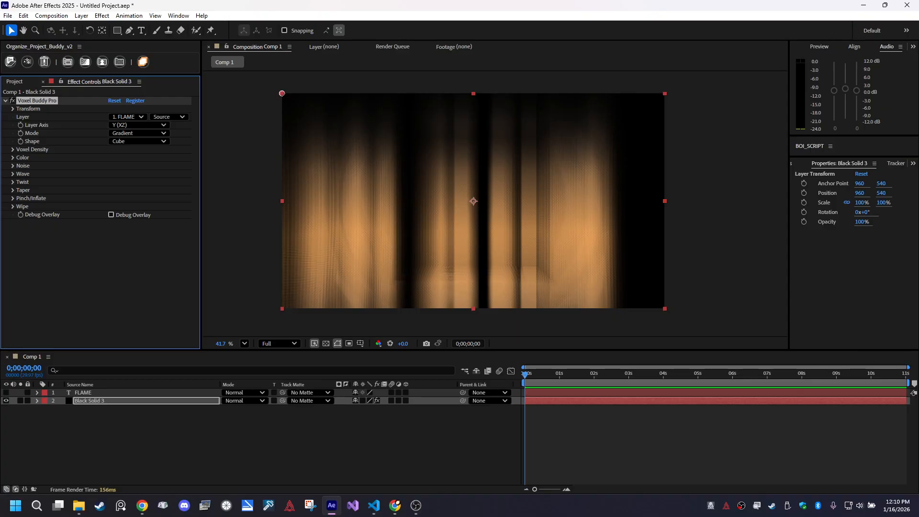
# Try the effect's Layer Axis at Z (XY) and set its Layer to None.
pyautogui.click(139, 125)
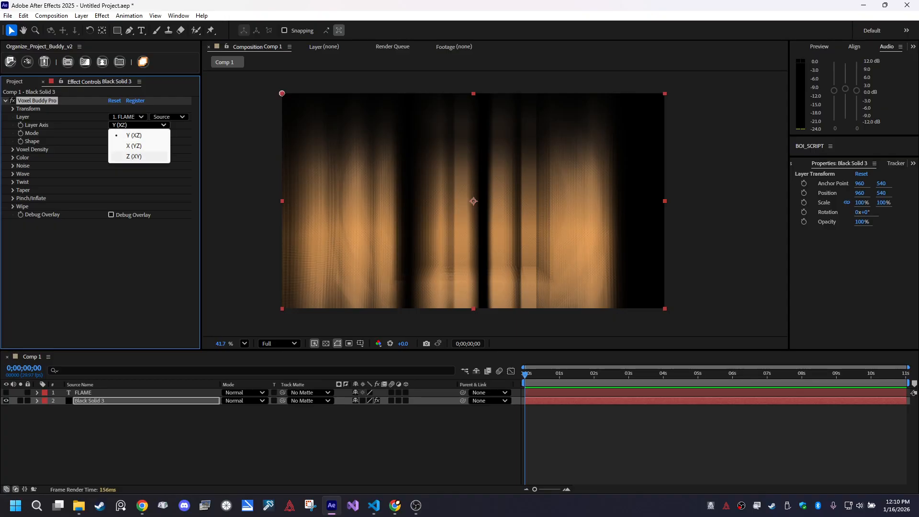
pyautogui.click(134, 156)
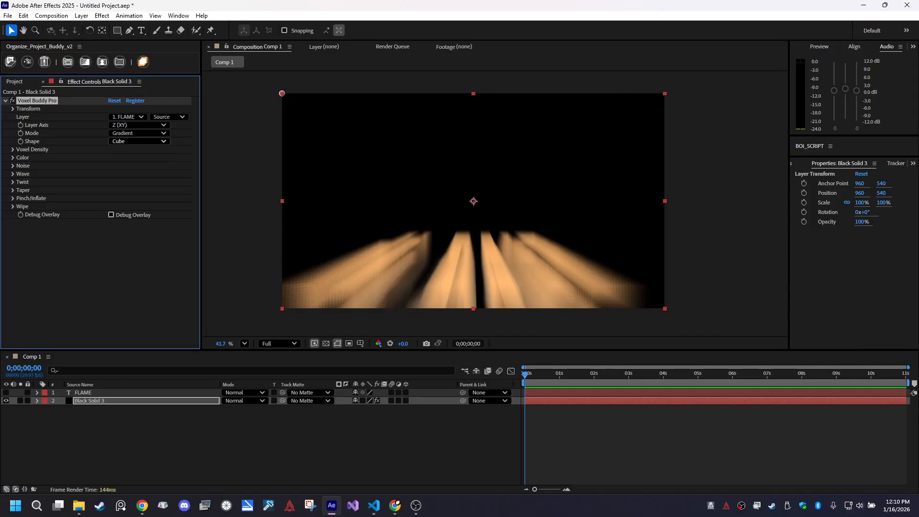
pyautogui.click(139, 133)
pyautogui.click(128, 116)
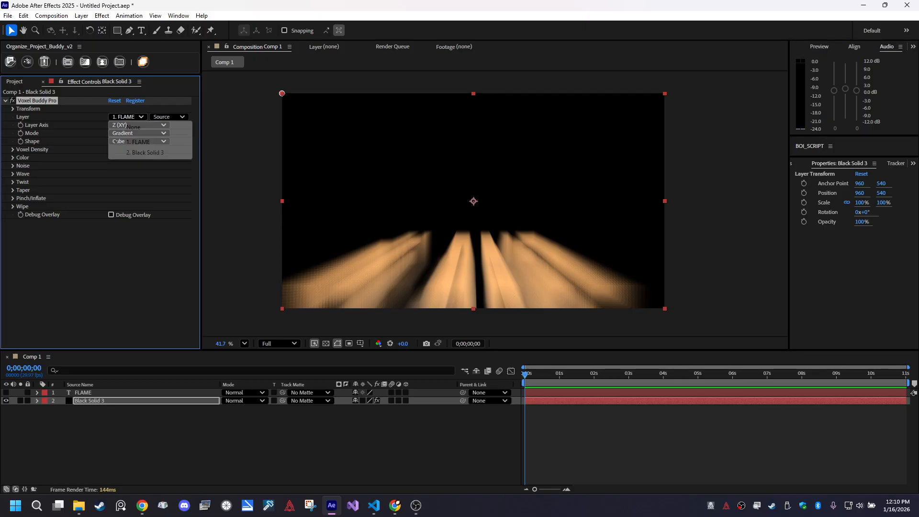
pyautogui.click(133, 127)
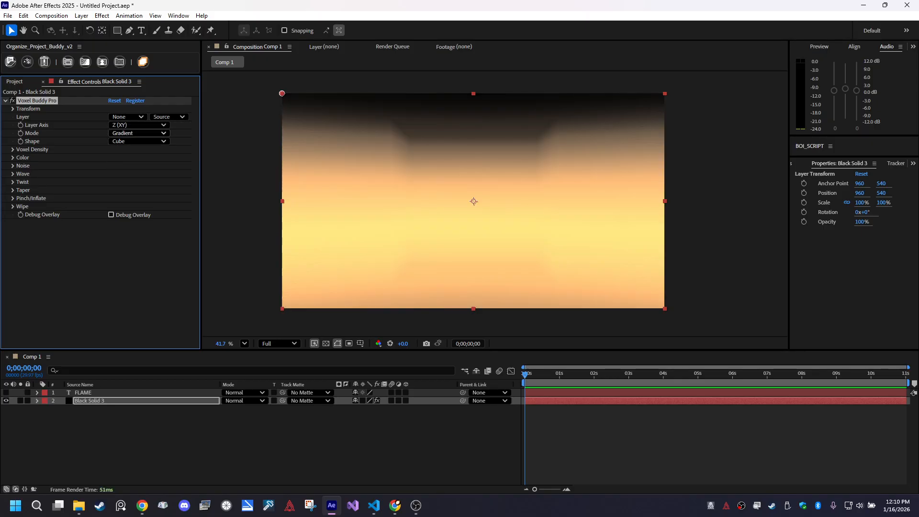
# Try the Soft Ends, Gradient and Soft All Sides modes on the Voxel Buddy Pro effect.
pyautogui.click(138, 133)
pyautogui.click(125, 154)
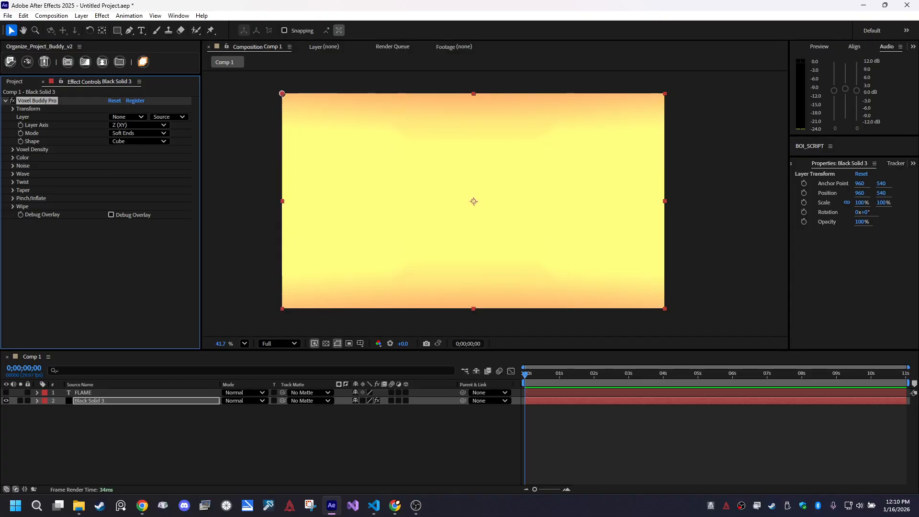
pyautogui.click(139, 133)
pyautogui.click(137, 142)
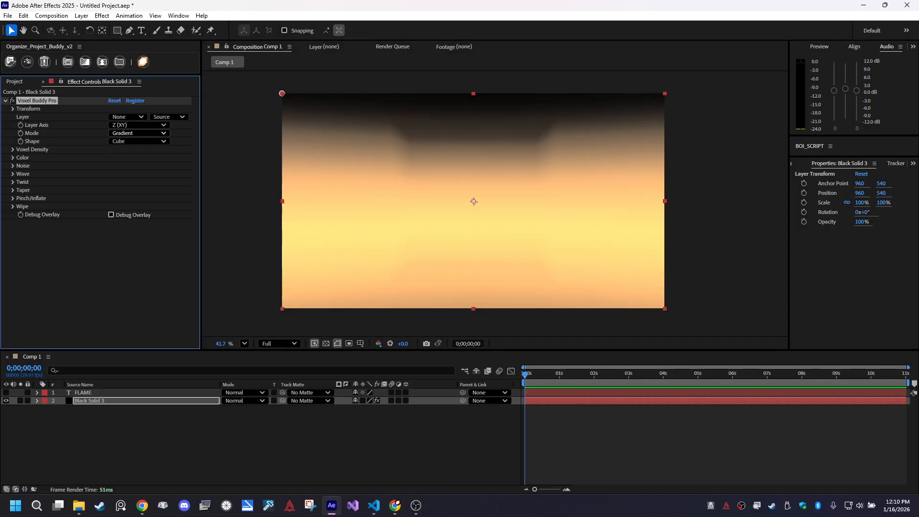
pyautogui.click(138, 133)
pyautogui.click(143, 164)
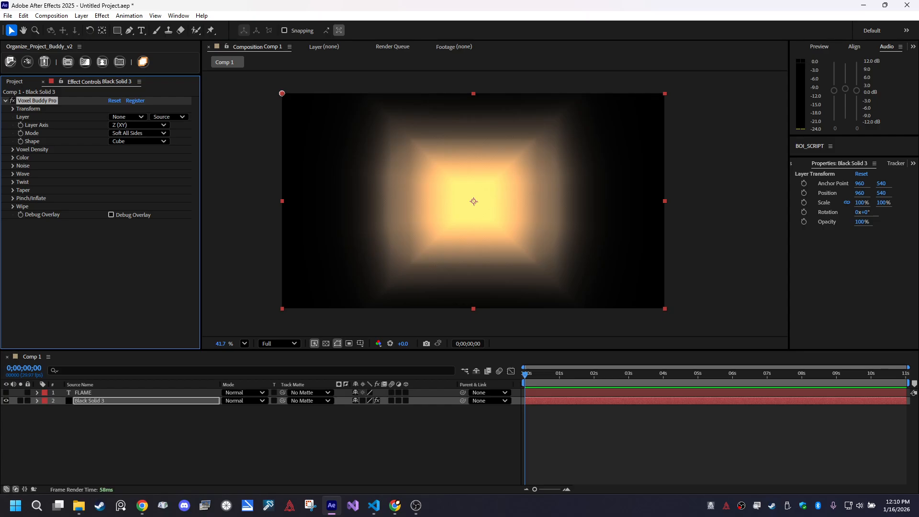
# Try the Sphere shape on the effect and return the shape to Cube.
pyautogui.click(138, 141)
pyautogui.click(142, 161)
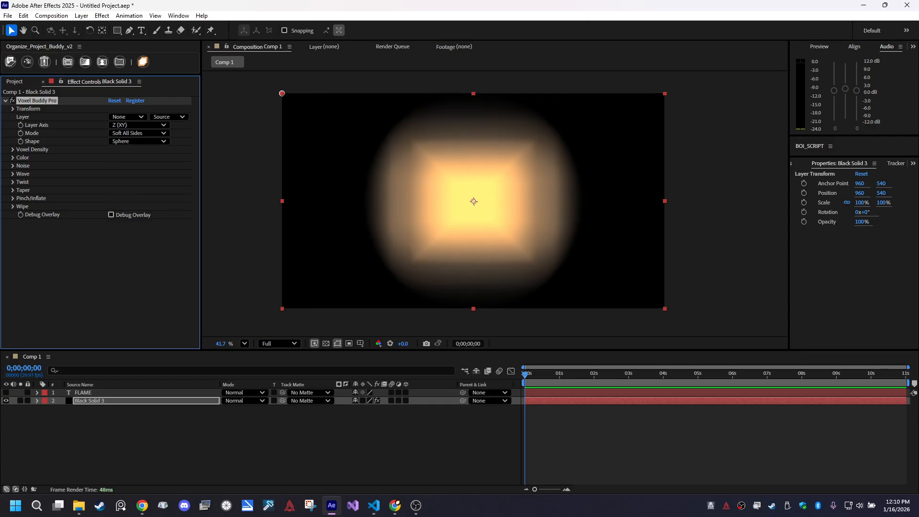
pyautogui.click(138, 141)
pyautogui.click(141, 150)
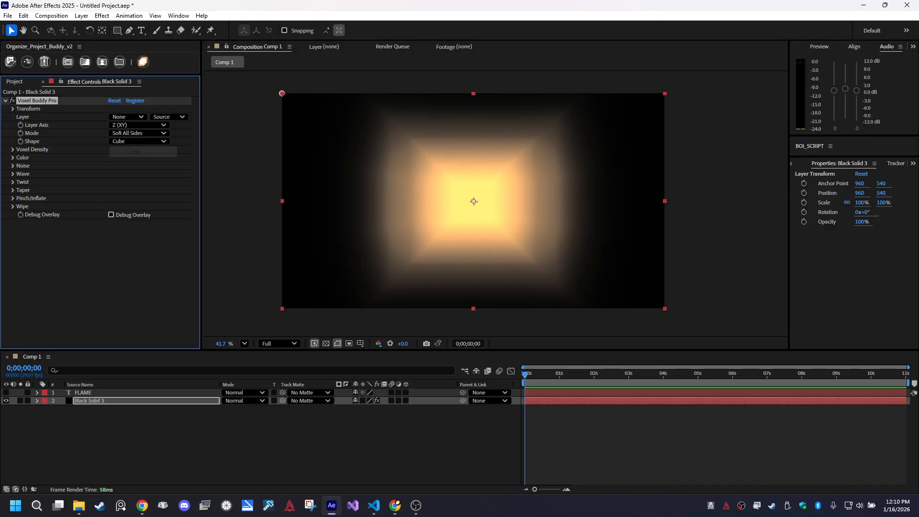
# Expand the effect's Transform settings, try rotating the volume with Rot Y, and undo the rotation.
pyautogui.click(13, 109)
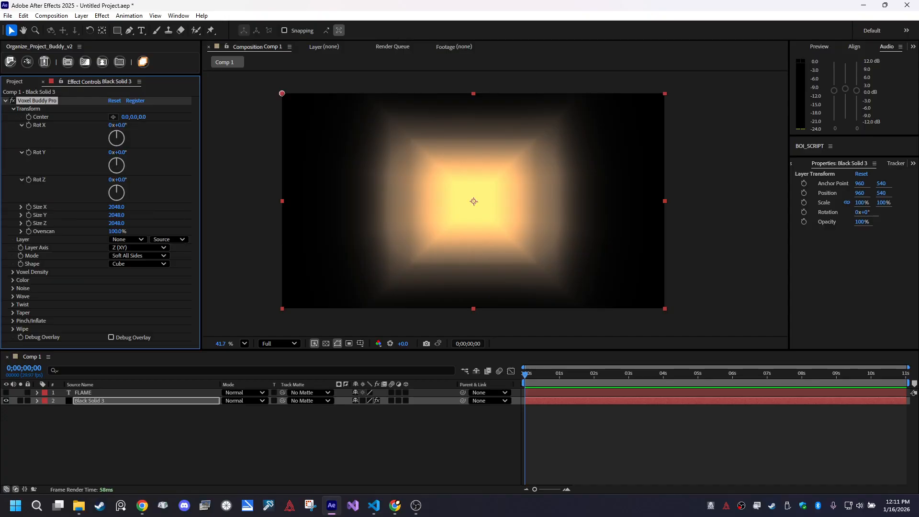
pyautogui.moveTo(116, 165)
pyautogui.mouseDown()
pyautogui.moveTo(152, 180)
pyautogui.moveTo(92, 179)
pyautogui.moveTo(117, 179)
pyautogui.mouseUp()
pyautogui.hotkey('ctrl', 'z')
pyautogui.hotkey('ctrl', 'z')
# Configure the effect with Gradient mode, FLAME as its layer and Y (XZ) as the layer axis.
pyautogui.click(143, 256)
pyautogui.click(138, 266)
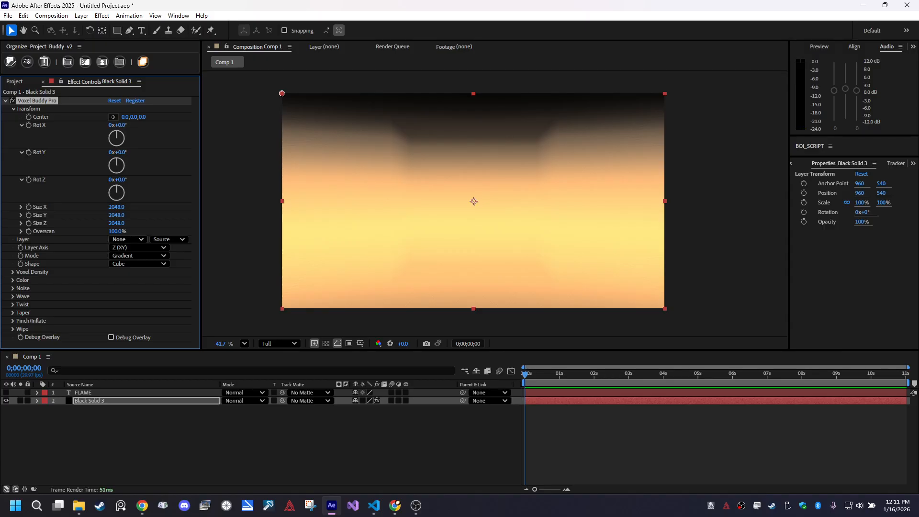
pyautogui.click(127, 239)
pyautogui.click(139, 264)
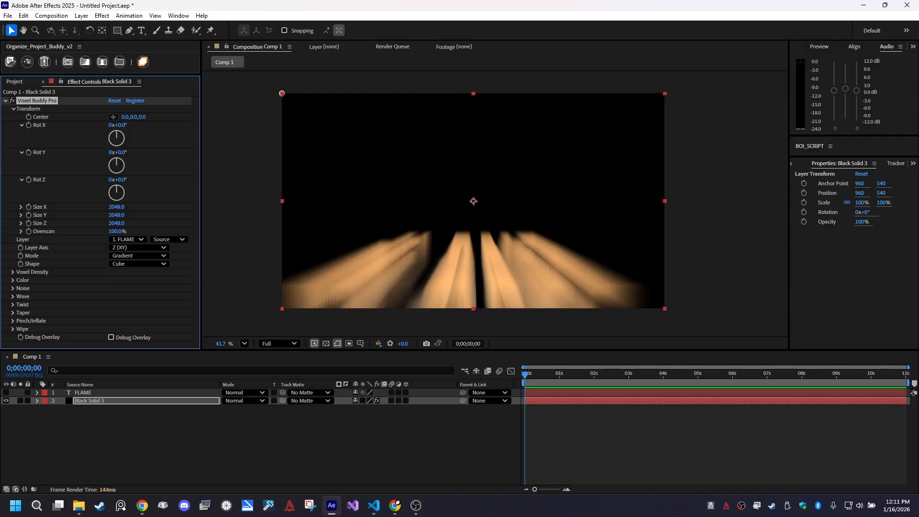
pyautogui.click(139, 247)
pyautogui.click(138, 266)
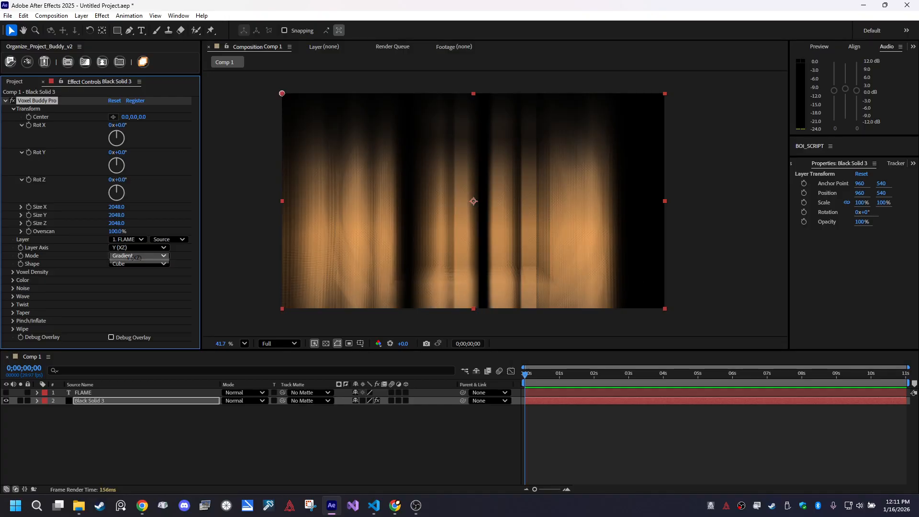
# Set the Voxel Buddy Pro effect's Rot X to 90°.
pyautogui.click(121, 125)
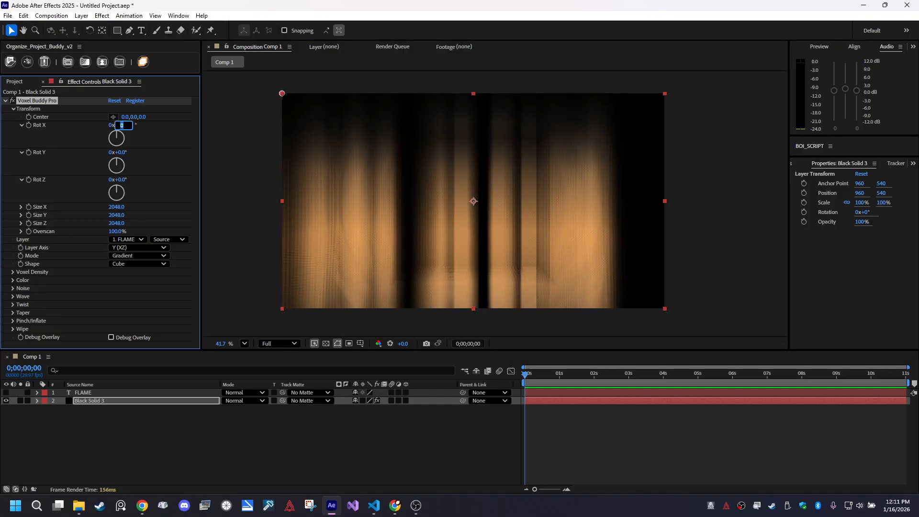
pyautogui.write('910')
pyautogui.press('BackSpace')
pyautogui.press('BackSpace')
pyautogui.press('BackSpace')
pyautogui.write('90')
pyautogui.press('Return')
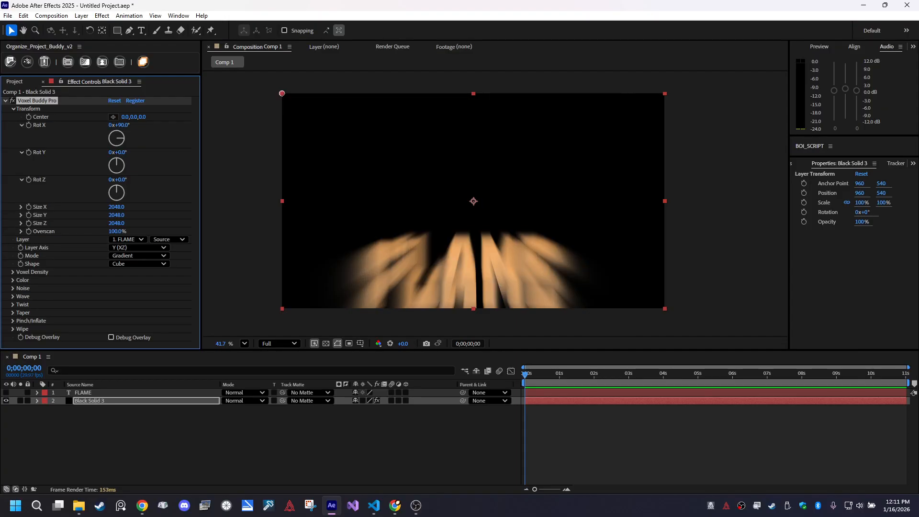
# Show the FLAME text layer, move the text up to around the middle of the composition, and hide the layer again.
pyautogui.click(6, 392)
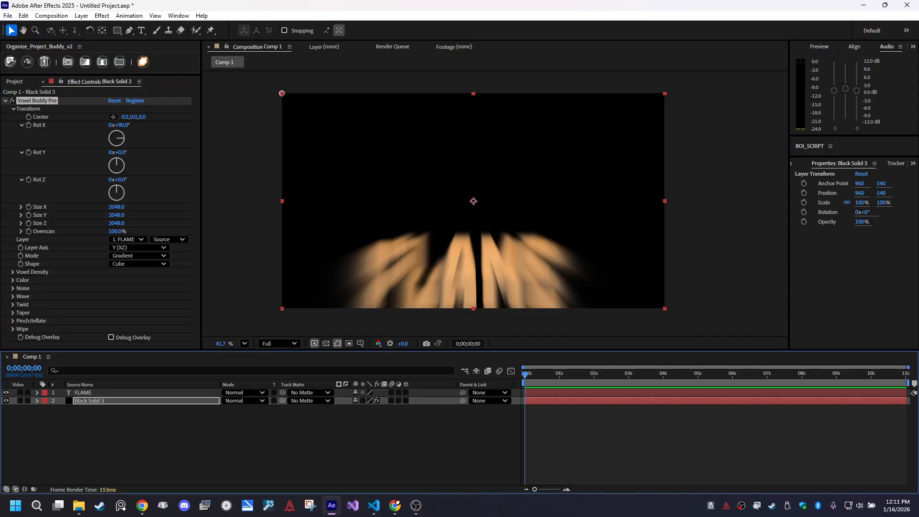
pyautogui.click(83, 393)
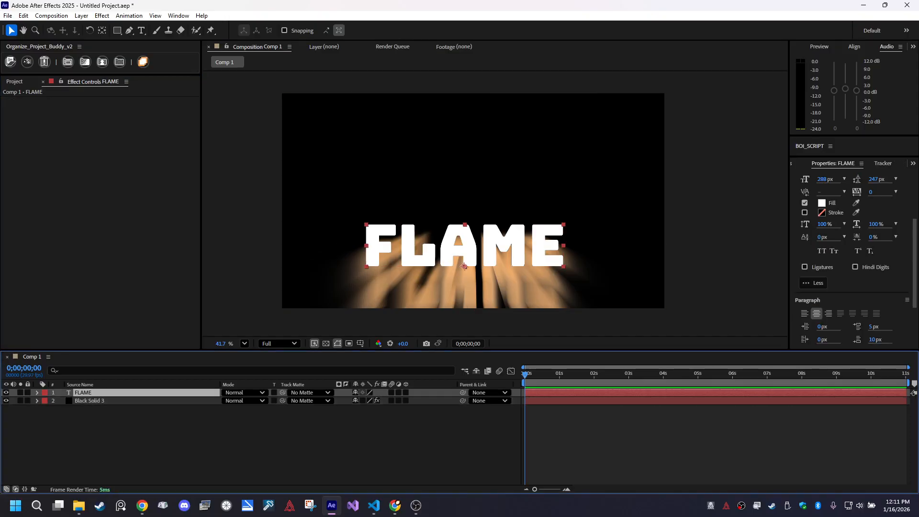
pyautogui.moveTo(464, 266); pyautogui.dragTo(463, 231)
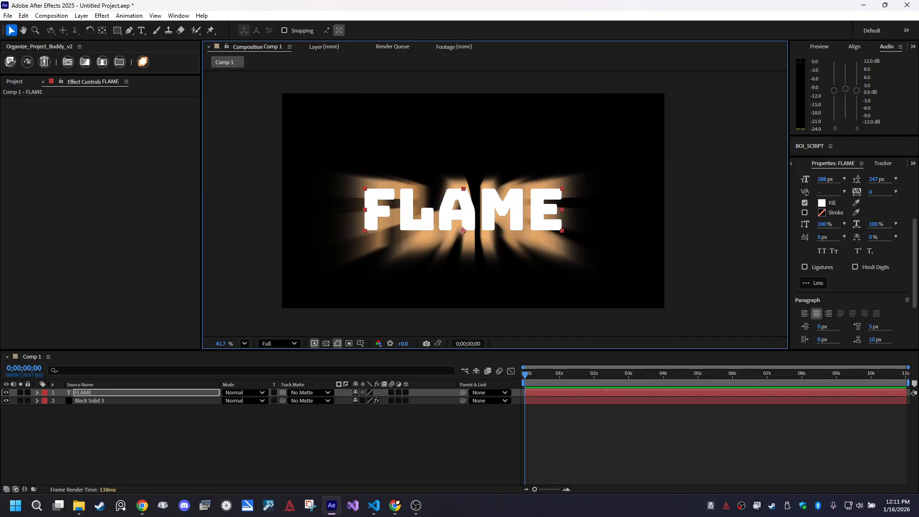
pyautogui.moveTo(463, 230); pyautogui.dragTo(472, 239)
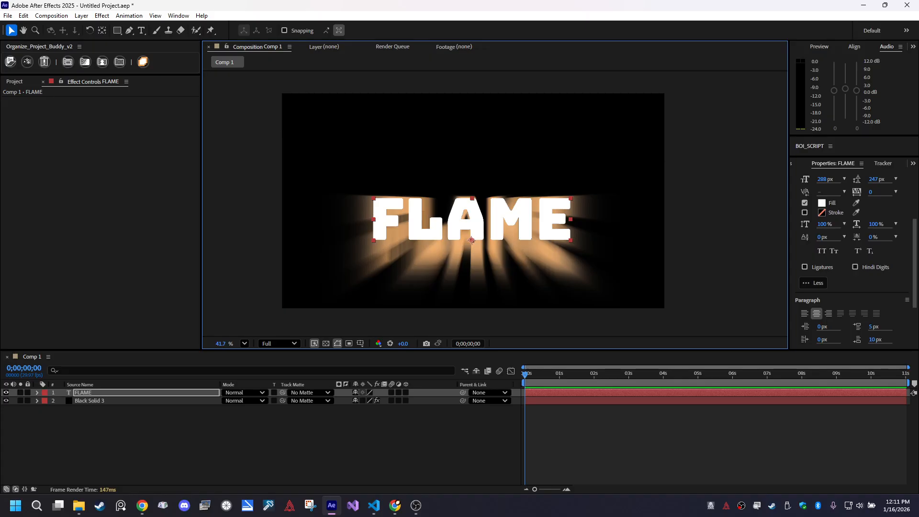
pyautogui.click(7, 393)
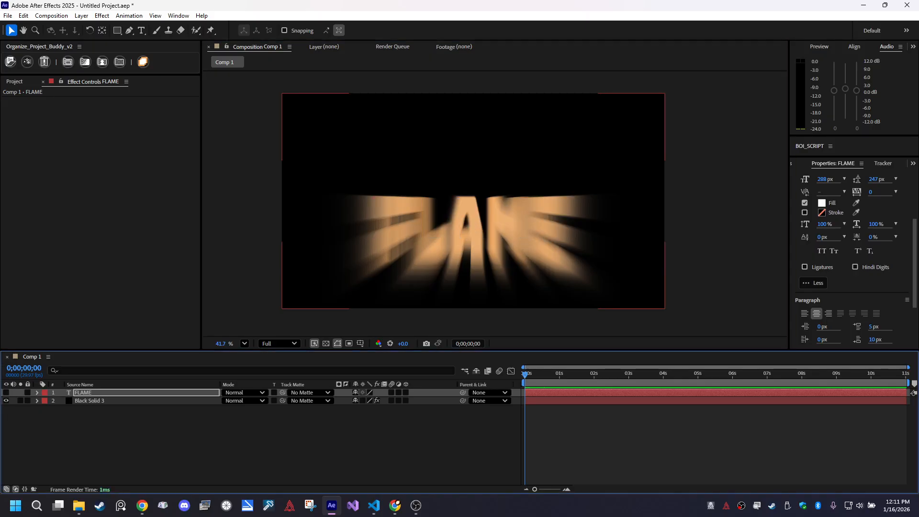
# On Black Solid 3's effect, reduce Size Y to 1.0 and set Size X to 1920, with the FLAME text shown for comparison.
pyautogui.click(90, 401)
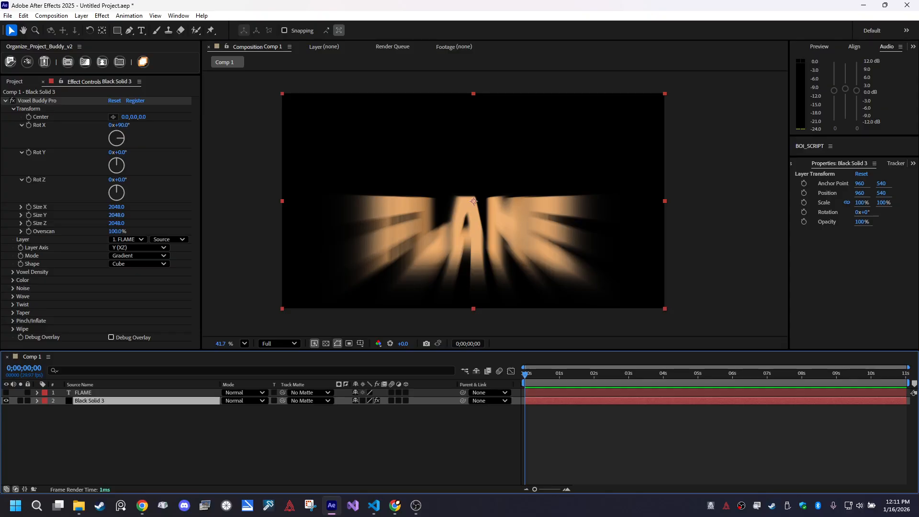
pyautogui.moveTo(117, 215); pyautogui.dragTo(29, 215)
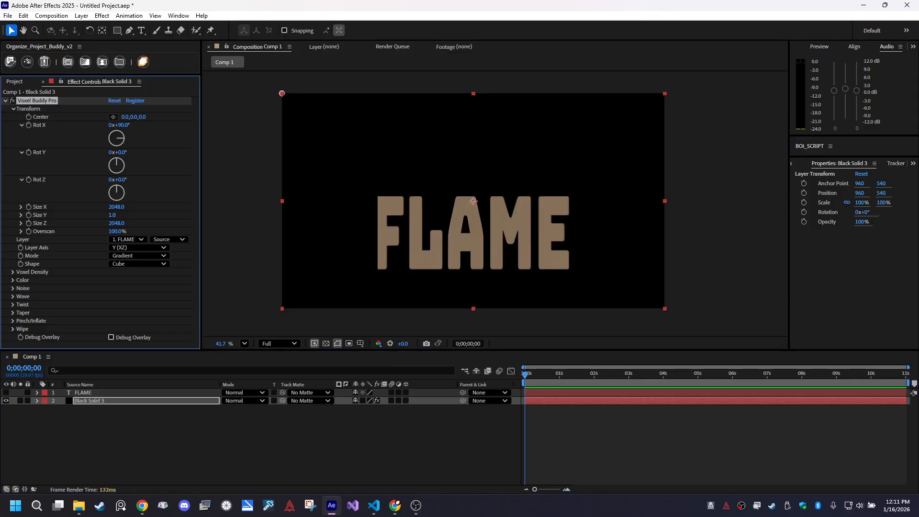
pyautogui.click(6, 393)
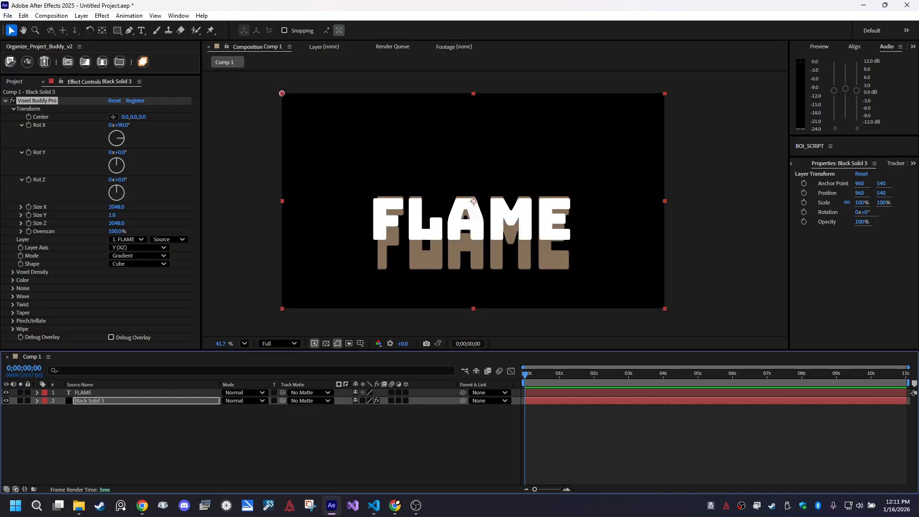
pyautogui.click(117, 207)
pyautogui.write('15')
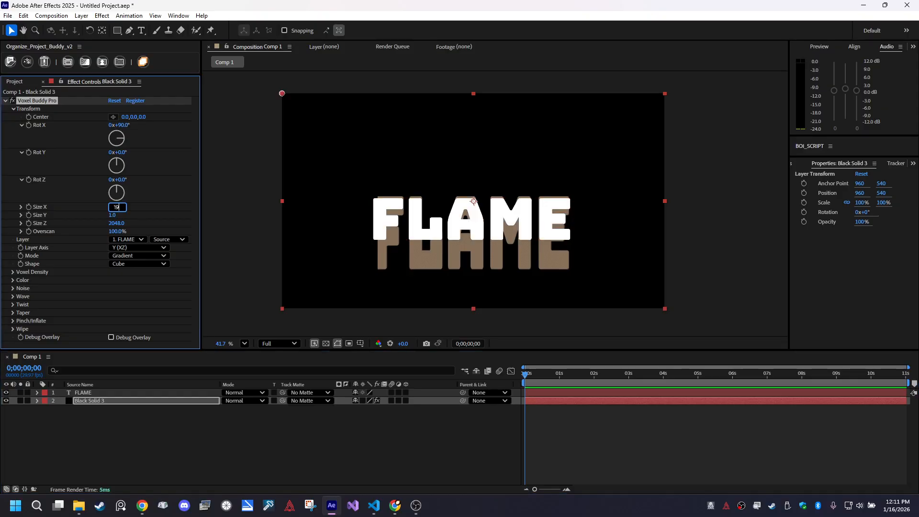
pyautogui.write('20')
pyautogui.press('Return')
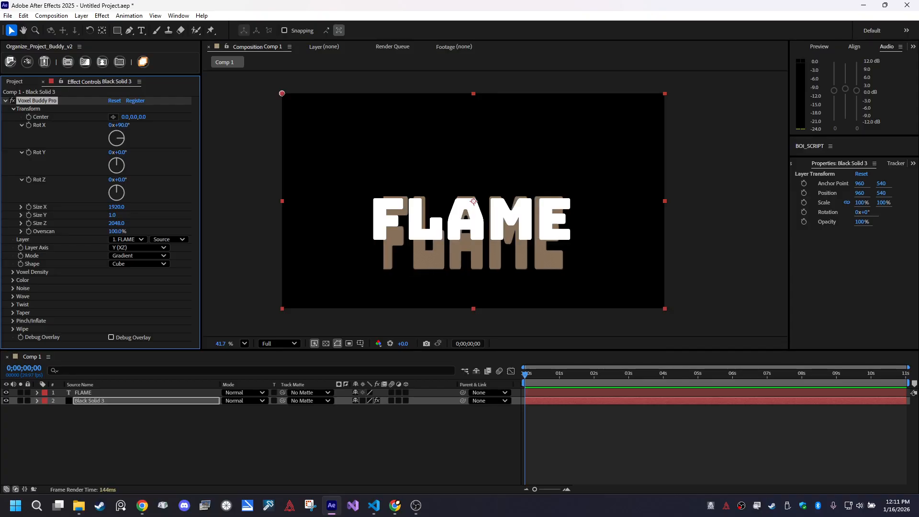
# Try Size Z at 1920, set it to 1080 to match the FLAME text, and hide the text layer.
pyautogui.click(117, 223)
pyautogui.write('1920')
pyautogui.press('Return')
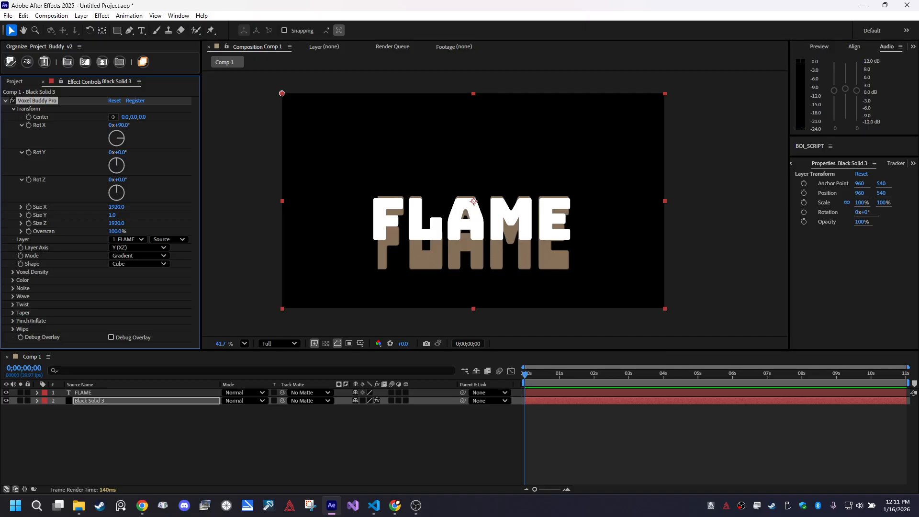
pyautogui.click(116, 223)
pyautogui.write('1080')
pyautogui.press('Return')
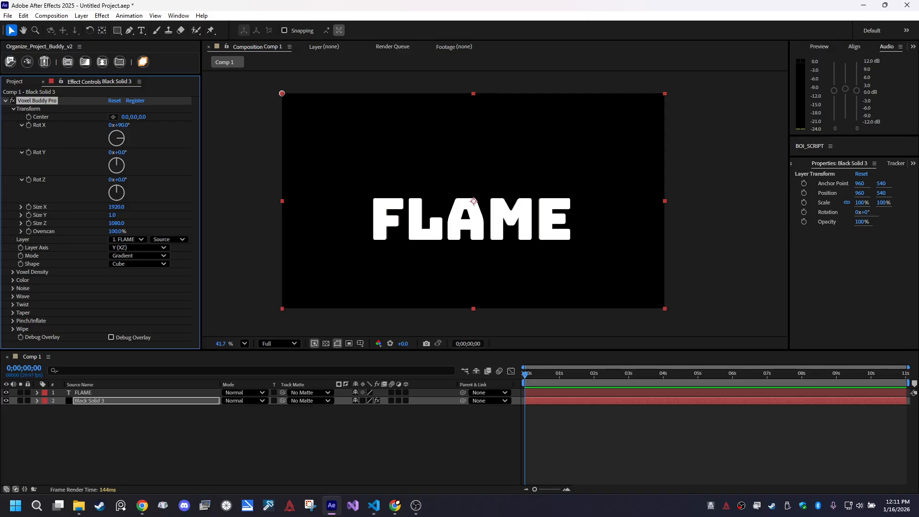
pyautogui.click(6, 393)
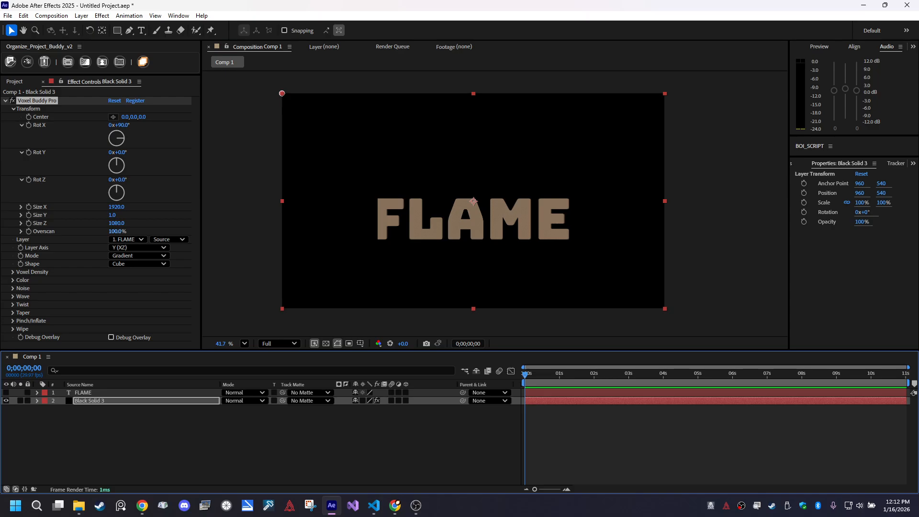
# Set the effect's Overscan to 200% and increase Size Y to 491.0.
pyautogui.click(117, 231)
pyautogui.write('200')
pyautogui.press('Return')
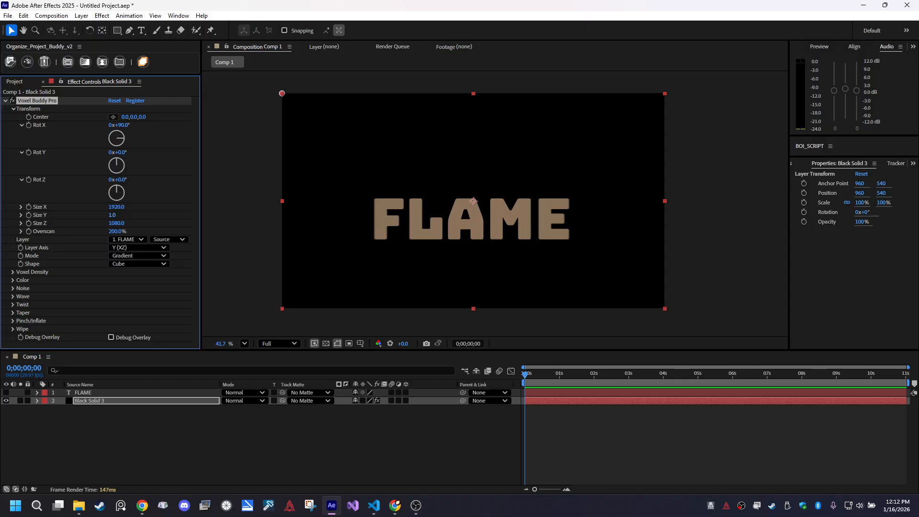
pyautogui.moveTo(113, 215); pyautogui.dragTo(138, 215)
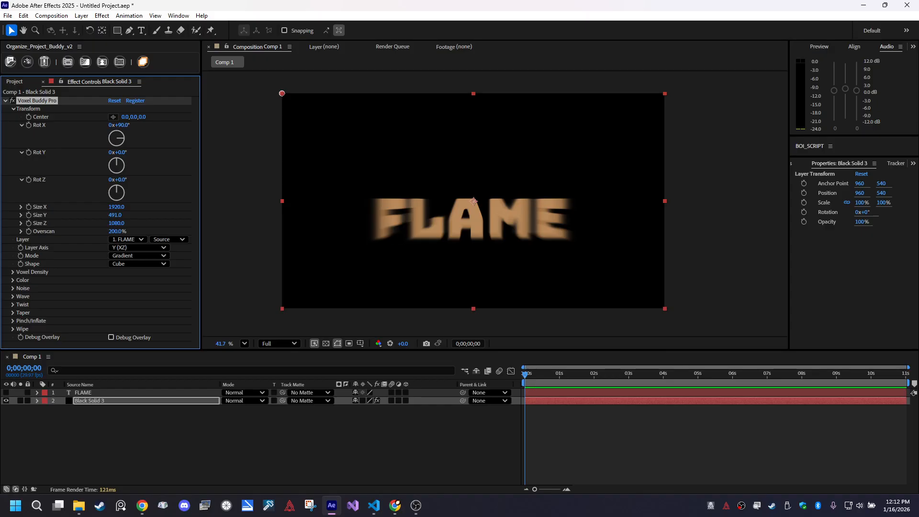
# Rotate the volume to 64° on Rot Y and inspect its side up close.
pyautogui.moveTo(122, 180); pyautogui.dragTo(149, 152)
pyautogui.scroll(6, 491, 203)
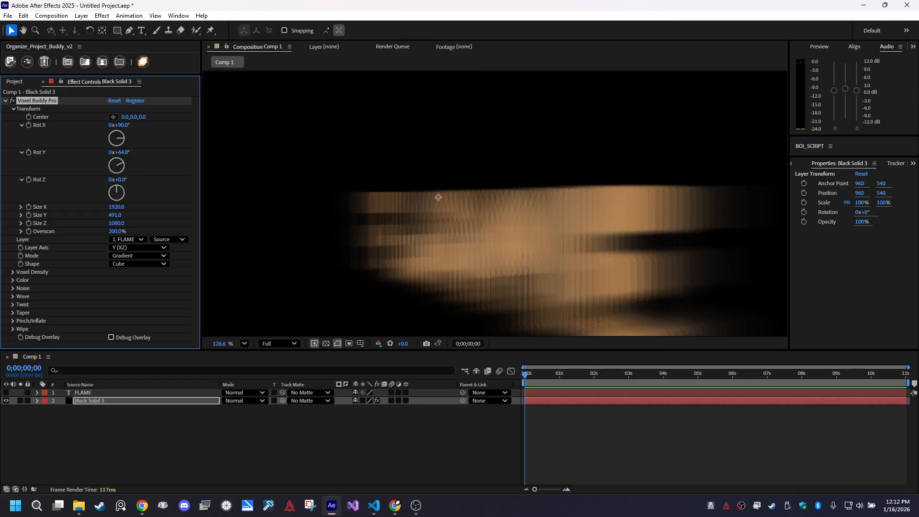
pyautogui.scroll(2, 495, 203)
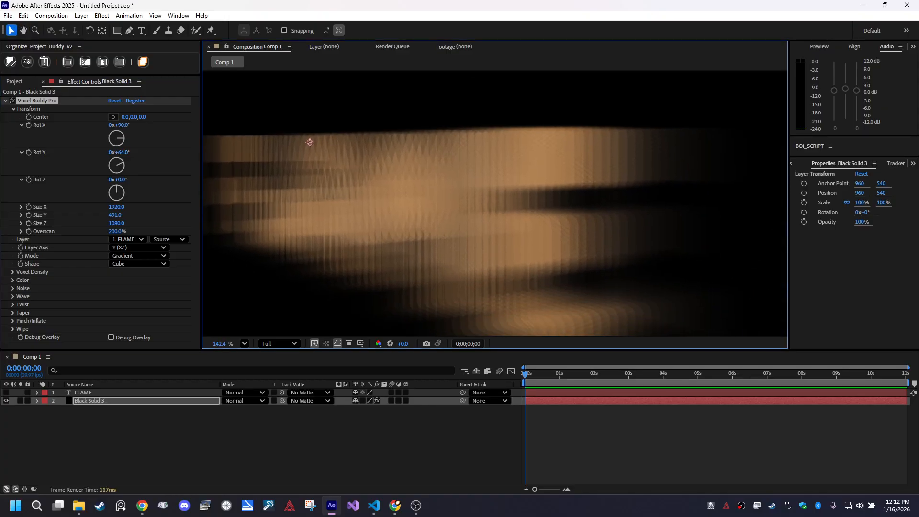
# Expand the Voxel Density settings, try adjusting Step Count, and undo the changes.
pyautogui.click(13, 272)
pyautogui.moveTo(111, 280); pyautogui.dragTo(174, 288)
pyautogui.hotkey('ctrl', 'z')
pyautogui.hotkey('ctrl', 'z')
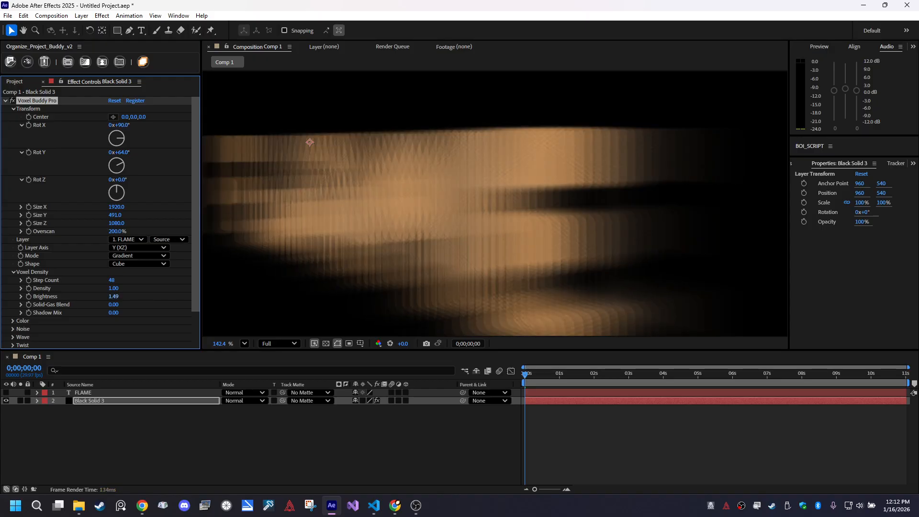
# Try a solid look with Solid-Gas Blend at 1.00, Step Count at 512 and Density at 42.50.
pyautogui.moveTo(114, 304); pyautogui.dragTo(161, 304)
pyautogui.hotkey('ctrl', 'shift', 'z')
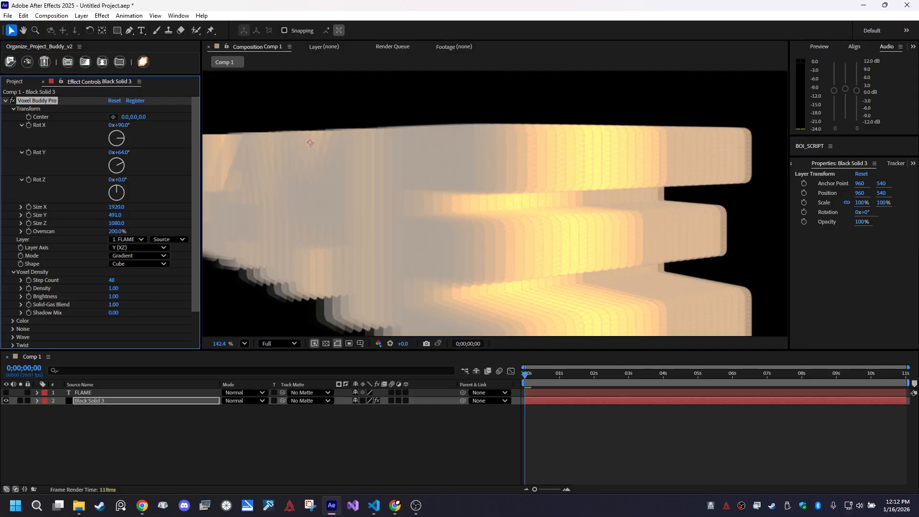
pyautogui.moveTo(113, 280); pyautogui.dragTo(223, 280)
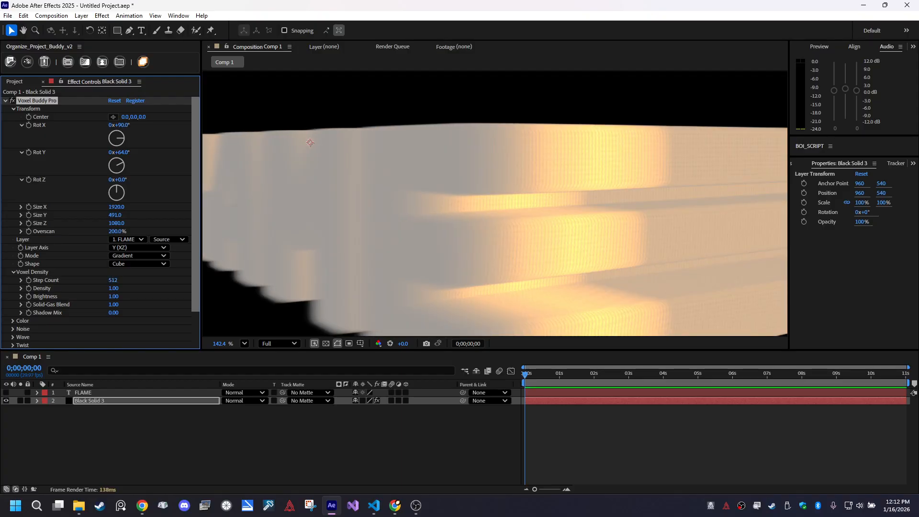
pyautogui.moveTo(114, 288); pyautogui.dragTo(289, 288)
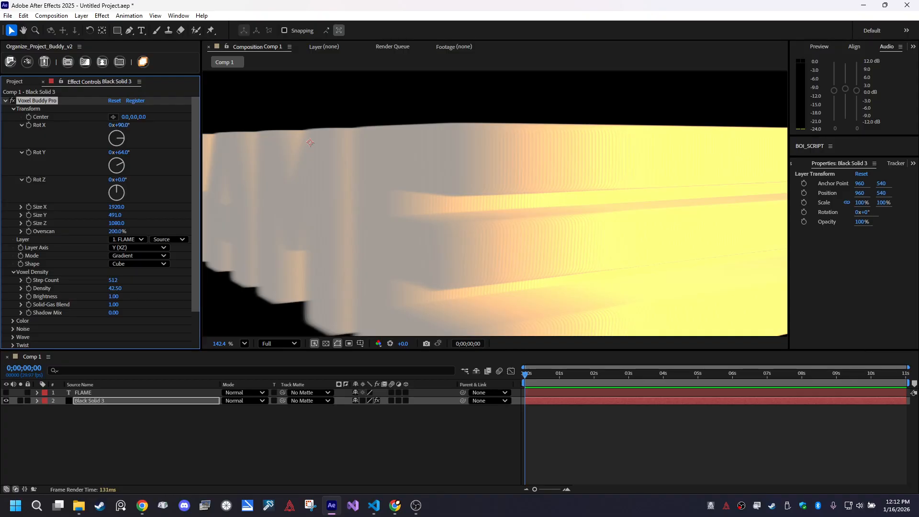
pyautogui.scroll(-3, 353, 180)
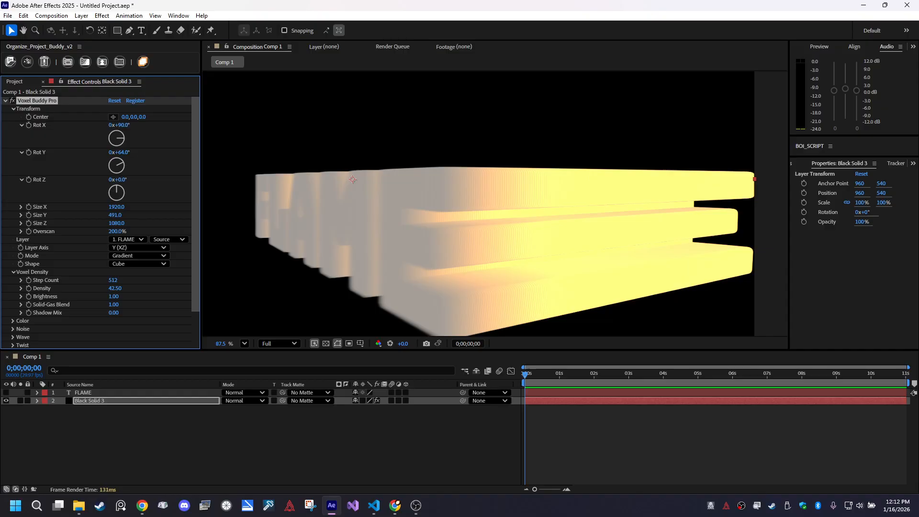
pyautogui.scroll(-1, 353, 179)
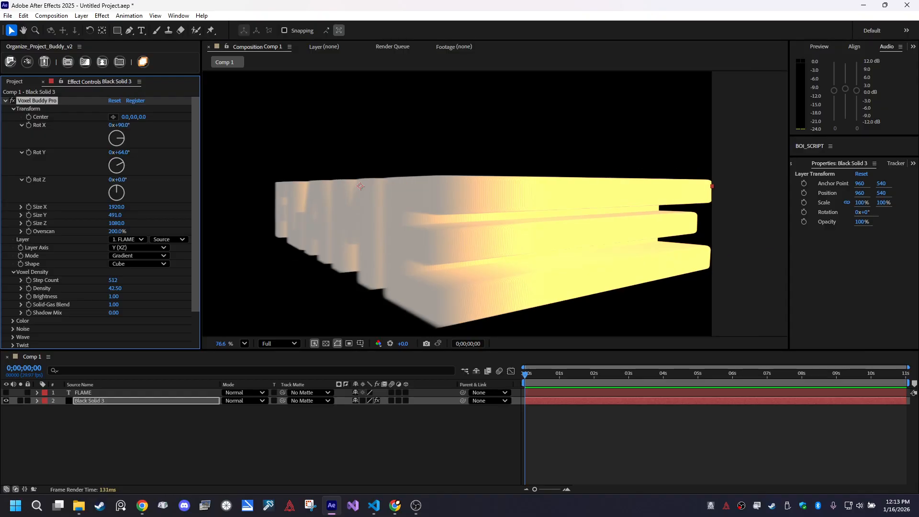
# Reduce Rot Y to 18° and return Solid-Gas Blend to 0.00.
pyautogui.moveTo(154, 153); pyautogui.dragTo(127, 152)
pyautogui.scroll(-3, 514, 202)
pyautogui.moveTo(513, 202); pyautogui.dragTo(531, 193)
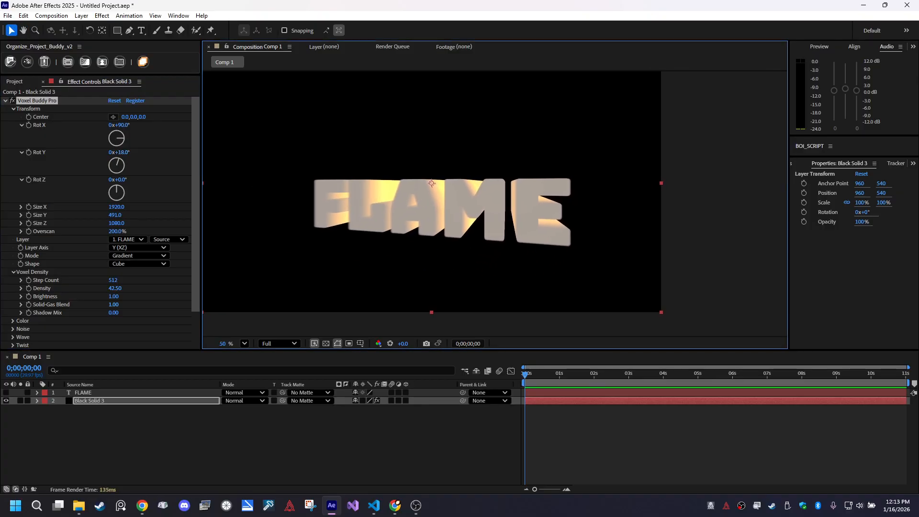
pyautogui.moveTo(114, 304); pyautogui.dragTo(65, 304)
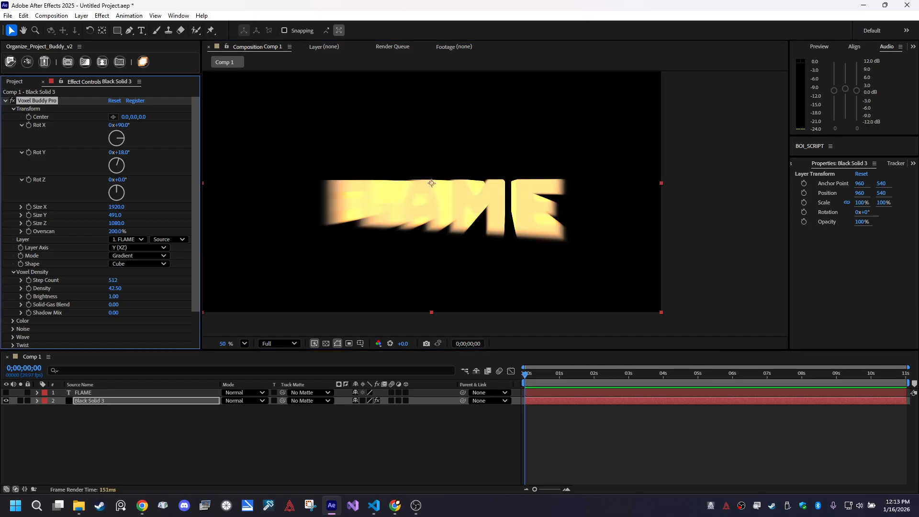
# Reduce the volume's Size Y to 91.0 and reset Rot Y to 0°.
pyautogui.moveTo(115, 215); pyautogui.dragTo(40, 215)
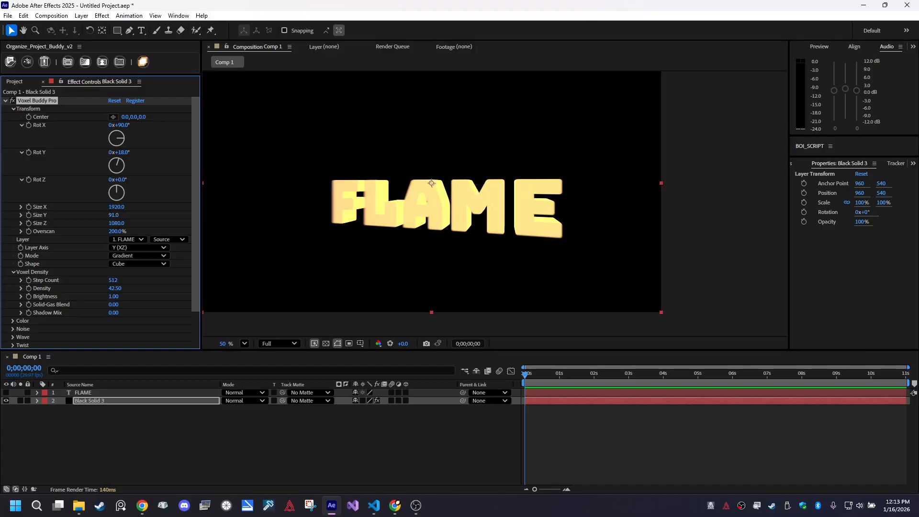
pyautogui.click(123, 152)
pyautogui.write('0')
pyautogui.press('Return')
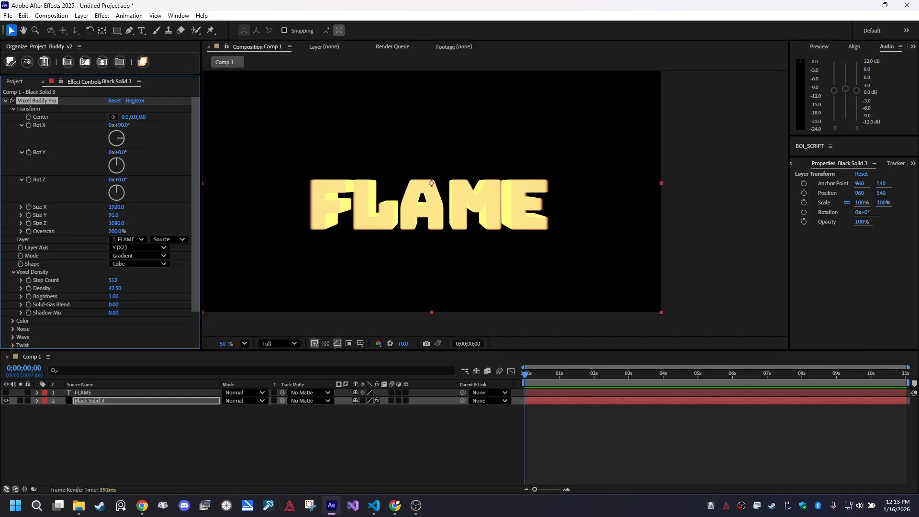
# Set the effect's Density to 1.00 and Step Count to 250.
pyautogui.moveTo(113, 280)
pyautogui.mouseDown()
pyautogui.moveTo(76, 280)
pyautogui.moveTo(112, 280)
pyautogui.mouseUp()
pyautogui.click(115, 289)
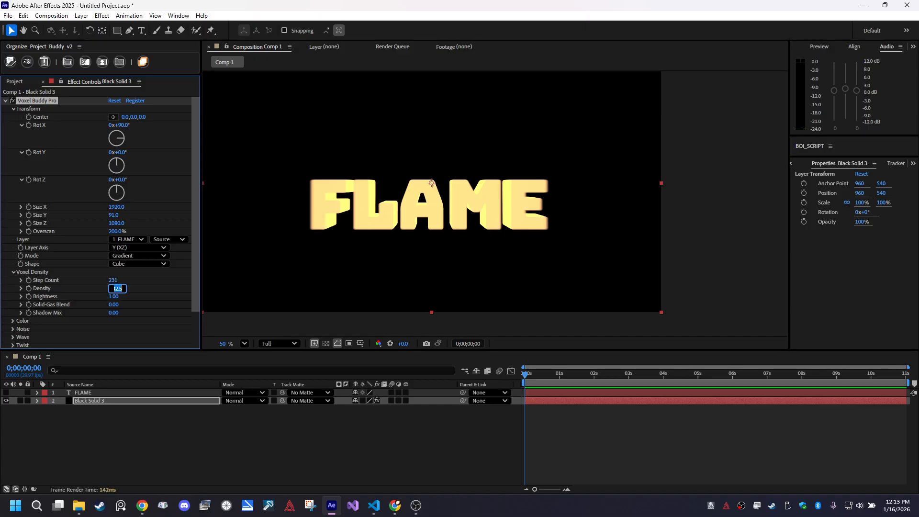
pyautogui.press('Return')
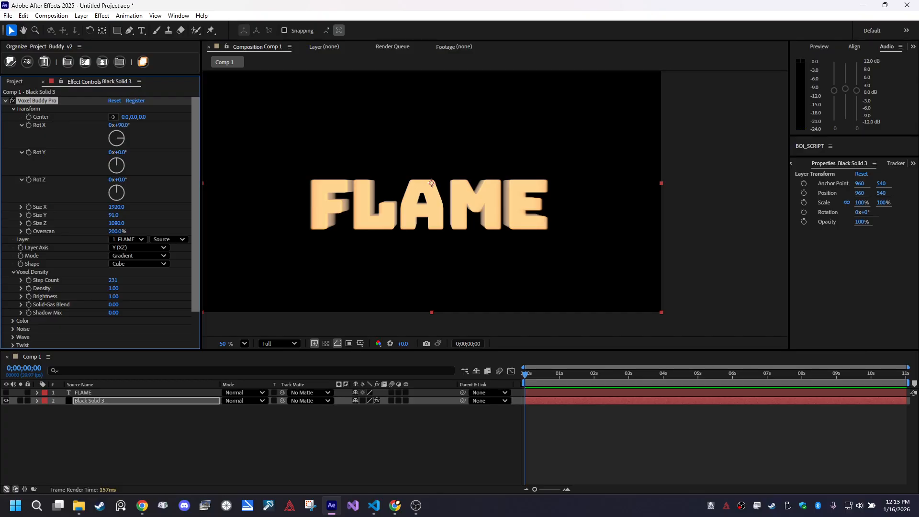
pyautogui.moveTo(113, 280)
pyautogui.mouseDown()
pyautogui.moveTo(47, 280)
pyautogui.moveTo(121, 281)
pyautogui.mouseUp()
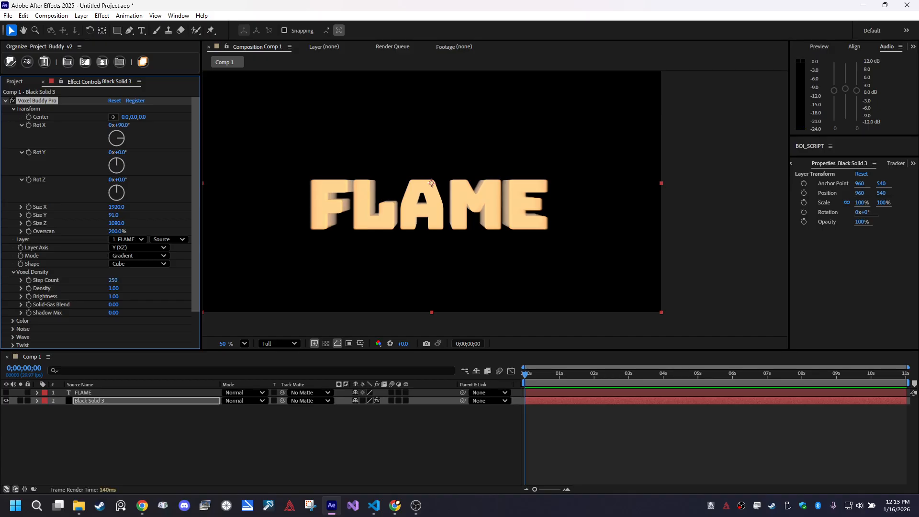
# Expand the Noise settings and raise Distortion Amount to about 9502720, nudging the solid's Y position to 538.
pyautogui.click(13, 329)
pyautogui.scroll(-4, 58, 306)
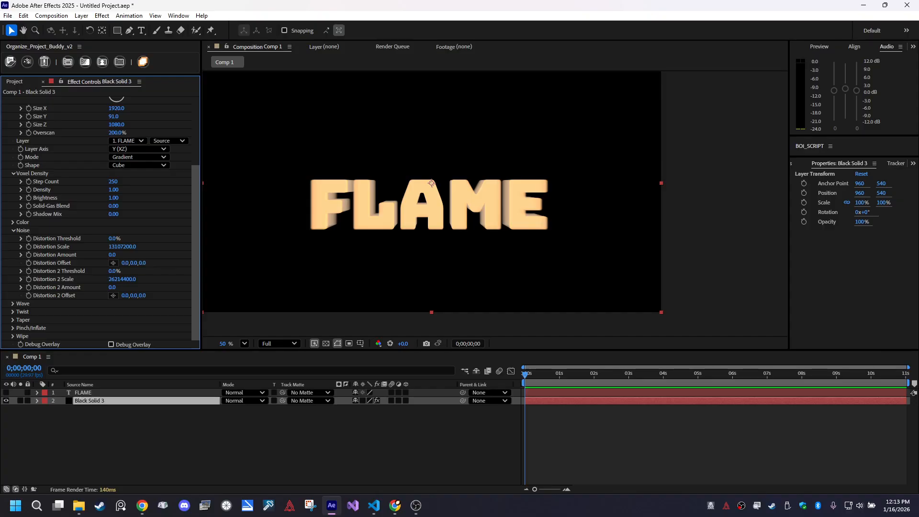
pyautogui.moveTo(112, 255); pyautogui.dragTo(181, 254)
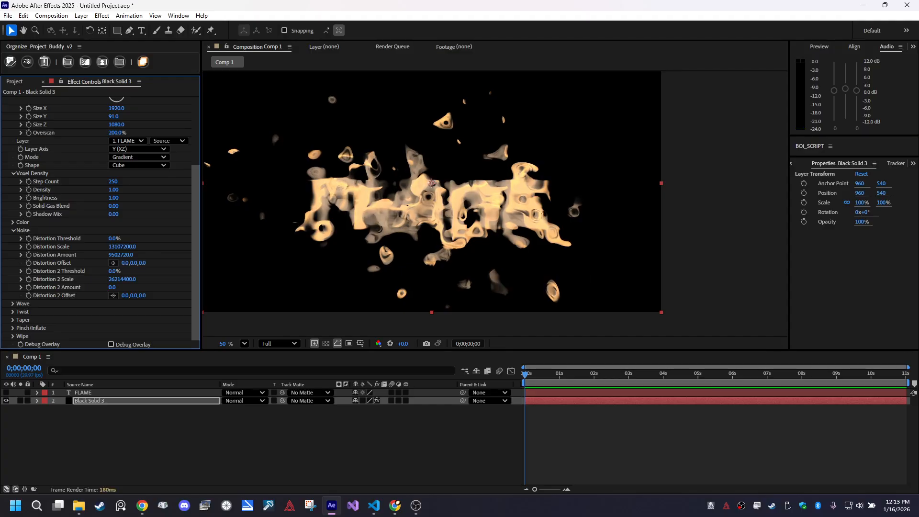
pyautogui.moveTo(364, 192); pyautogui.dragTo(364, 191)
pyautogui.scroll(5, 100, 223)
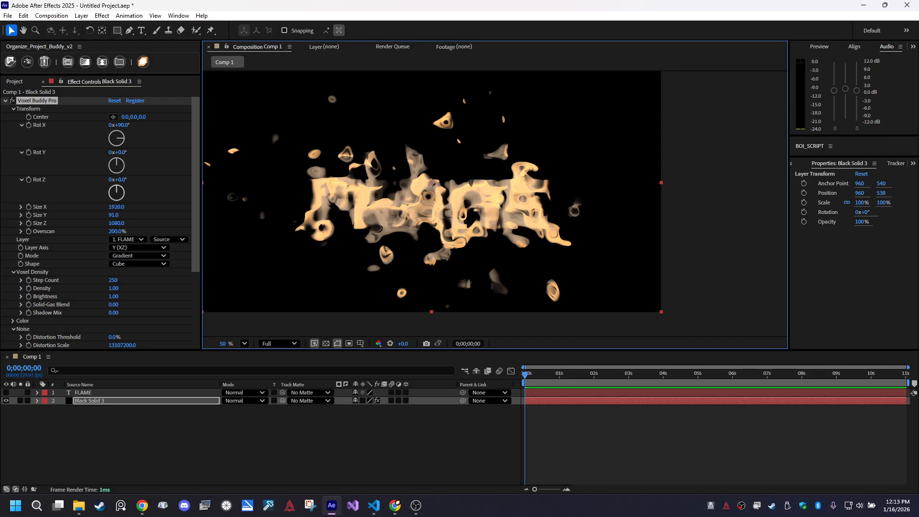
# Try a deeper volume with Size Y at 1701.0, checking it at Rot Y -90° and -15°.
pyautogui.moveTo(121, 180); pyautogui.dragTo(79, 152)
pyautogui.hotkey('ctrl', 'z')
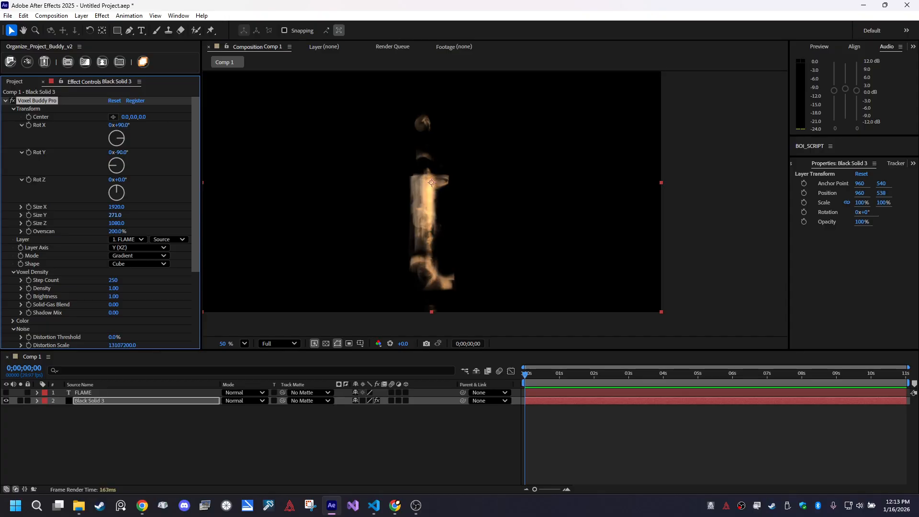
pyautogui.moveTo(128, 215); pyautogui.dragTo(197, 214)
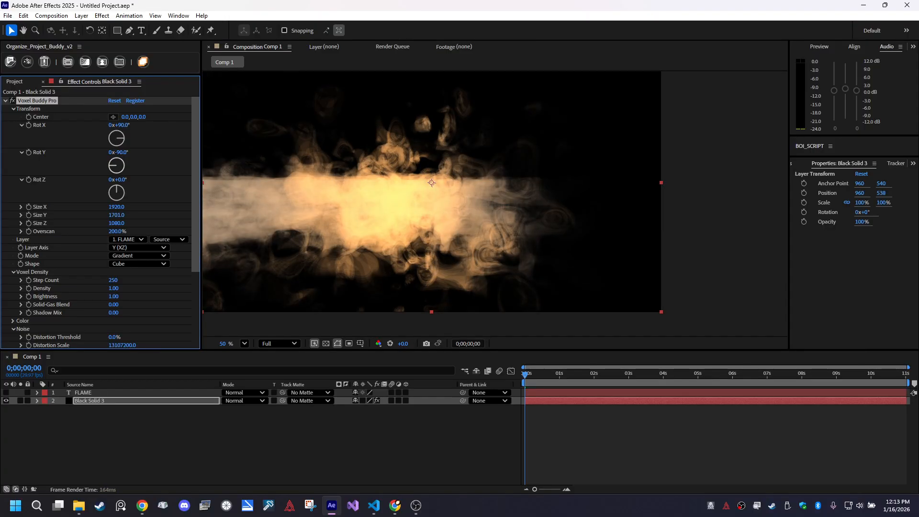
pyautogui.moveTo(122, 152); pyautogui.dragTo(171, 152)
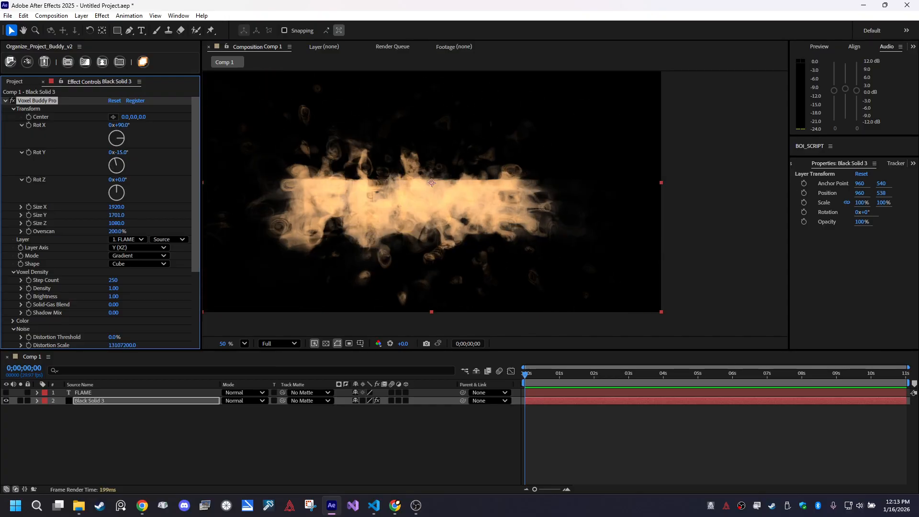
# Undo the Size Y enlargement and set the volume's Rot Y to -12°.
pyautogui.hotkey('ctrl', 'z')
pyautogui.hotkey('ctrl', 'z')
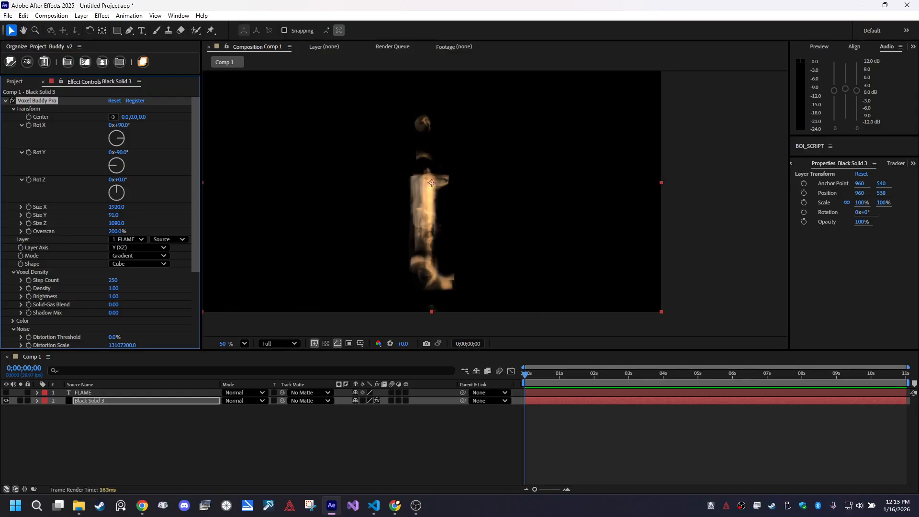
pyautogui.moveTo(123, 153); pyautogui.dragTo(160, 153)
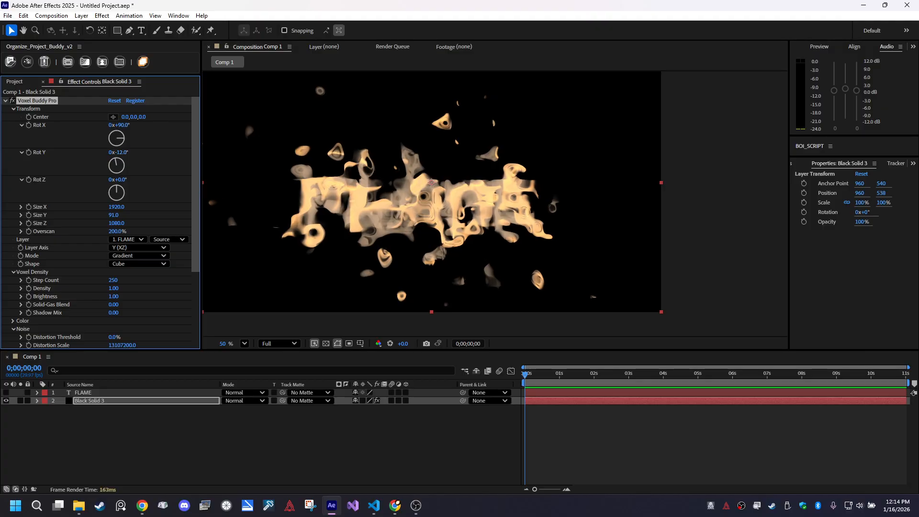
# Set the noise's Distortion Threshold to -100%, Distortion Scale to 11501568.0 and Distortion Amount to 1966080.0.
pyautogui.scroll(-3, 101, 215)
pyautogui.moveTo(122, 259); pyautogui.dragTo(269, 259)
pyautogui.moveTo(114, 251); pyautogui.dragTo(52, 251)
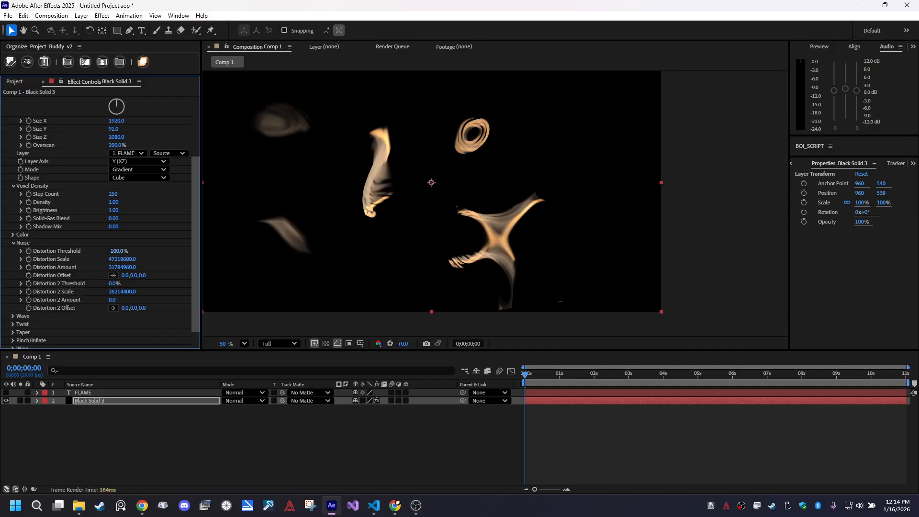
pyautogui.moveTo(122, 259); pyautogui.dragTo(84, 259)
pyautogui.scroll(-1, 101, 223)
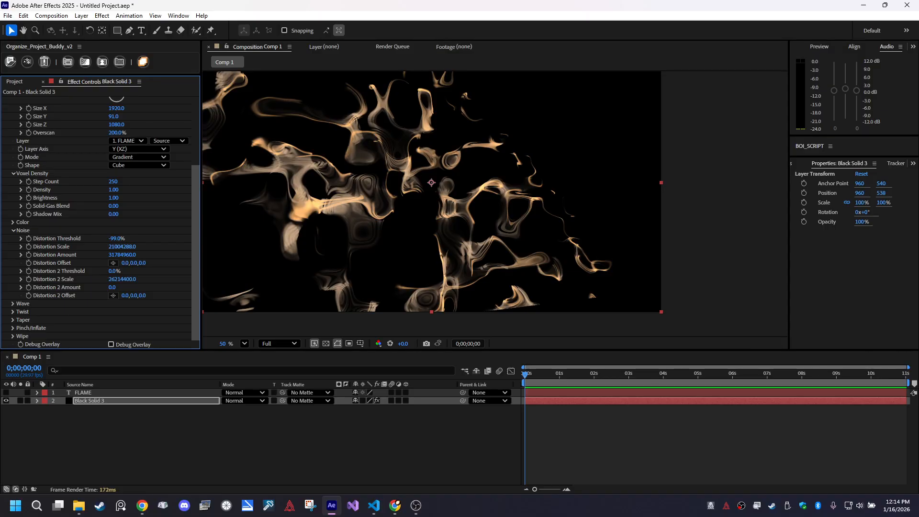
pyautogui.moveTo(69, 239)
pyautogui.mouseDown()
pyautogui.moveTo(141, 238)
pyautogui.moveTo(69, 239)
pyautogui.mouseUp()
pyautogui.moveTo(122, 255)
pyautogui.mouseDown()
pyautogui.moveTo(132, 255)
pyautogui.moveTo(76, 254)
pyautogui.moveTo(174, 247)
pyautogui.moveTo(120, 246)
pyautogui.mouseUp()
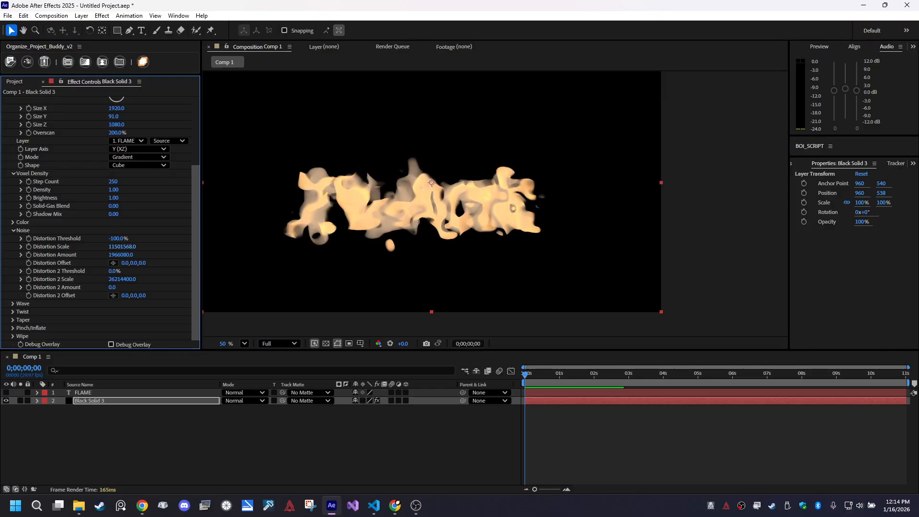
# Expand the Wipe settings and set Wipe Width to 34734080.0, Wipe Rot X to 90° and Wipe Deform Side to Negative.
pyautogui.click(13, 336)
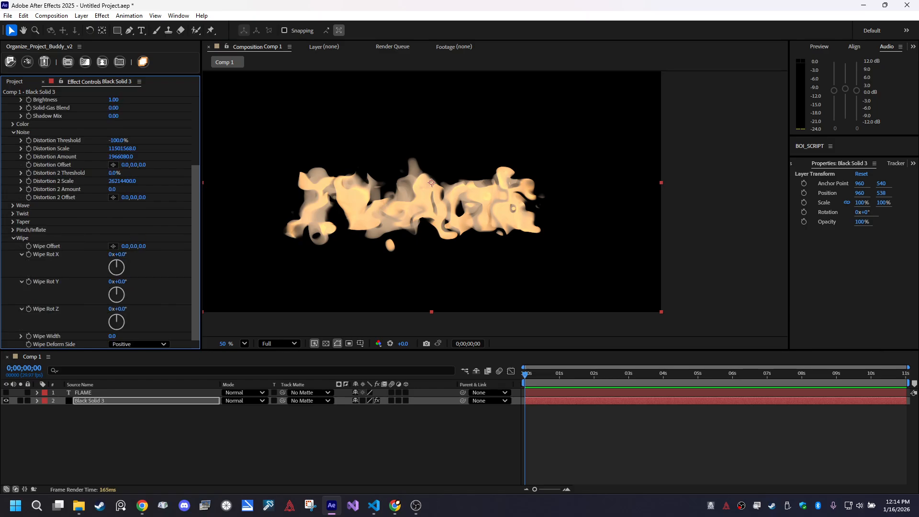
pyautogui.scroll(-1, 100, 223)
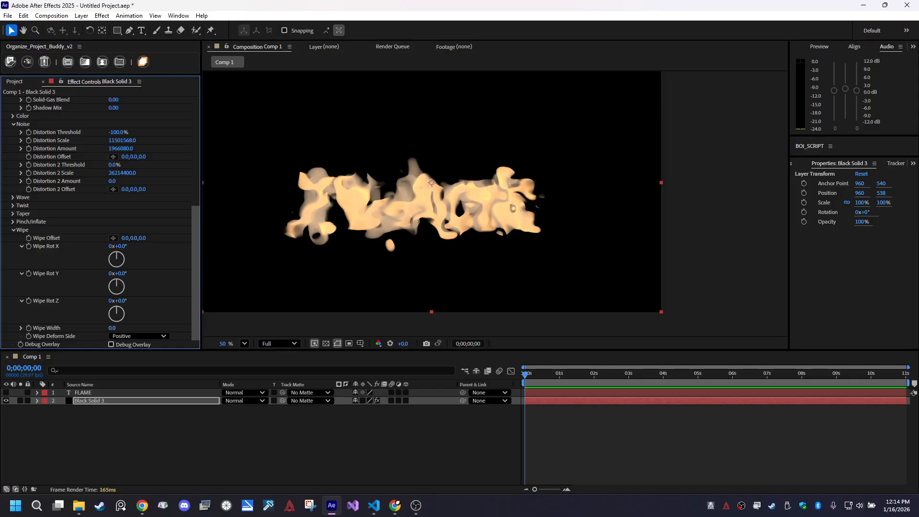
pyautogui.moveTo(112, 328); pyautogui.dragTo(137, 328)
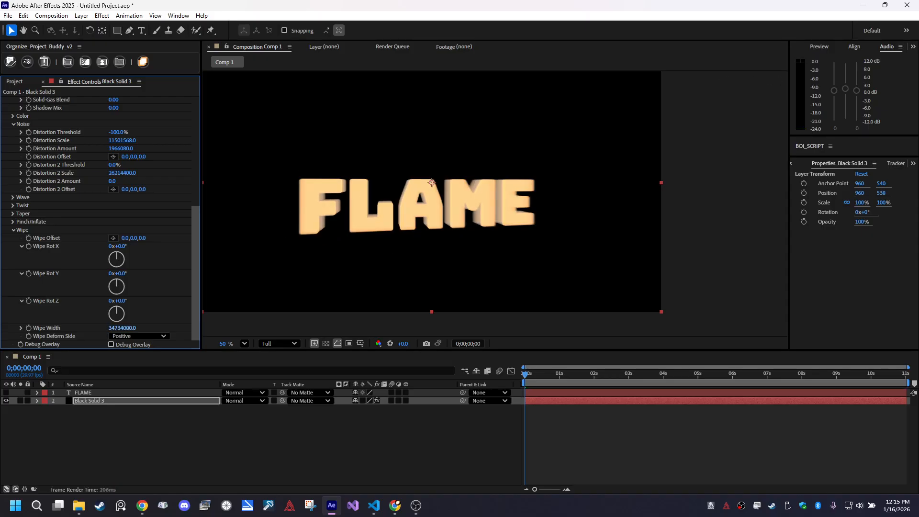
pyautogui.click(120, 246)
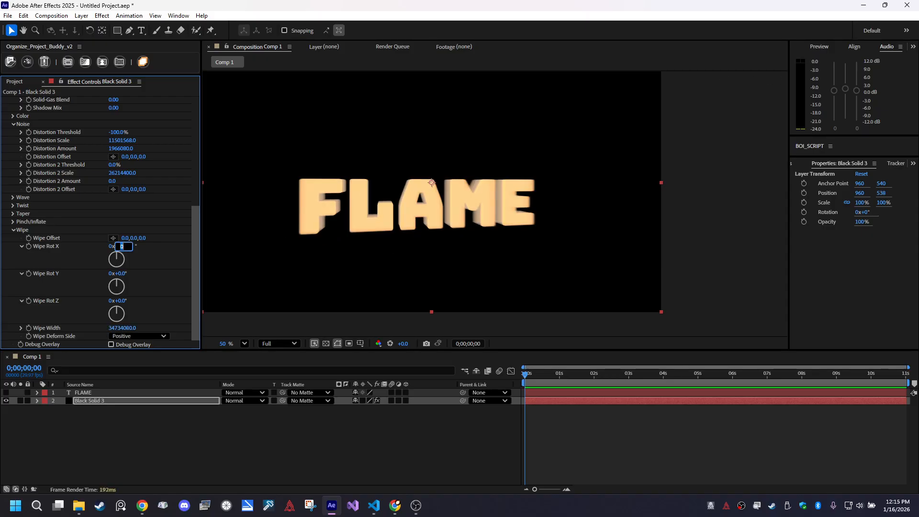
pyautogui.press('Return')
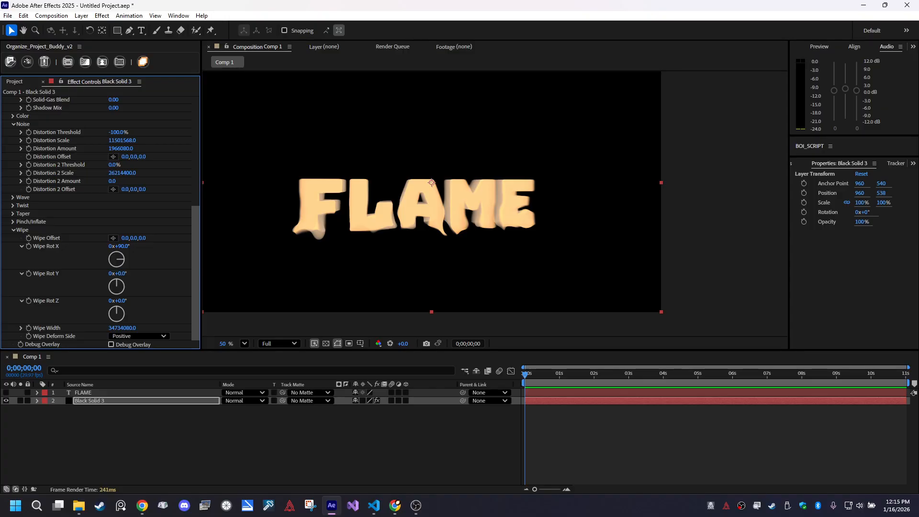
pyautogui.click(124, 336)
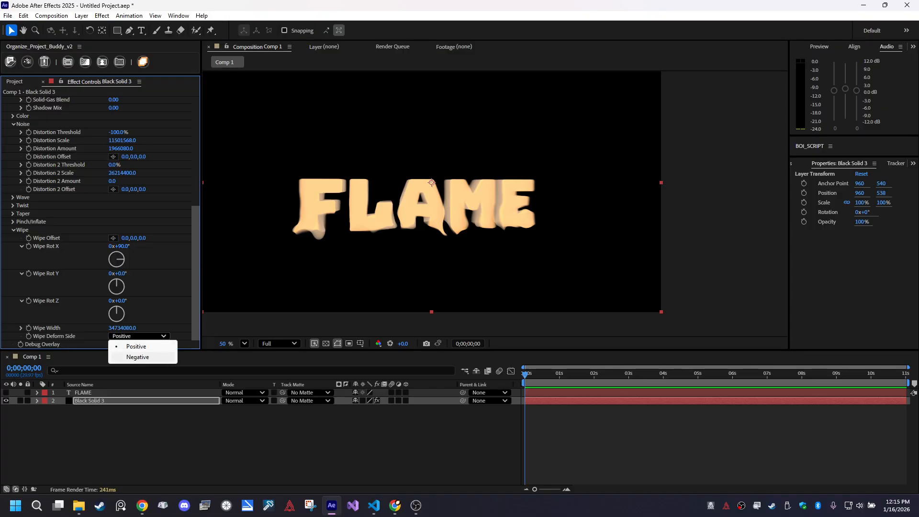
pyautogui.click(122, 359)
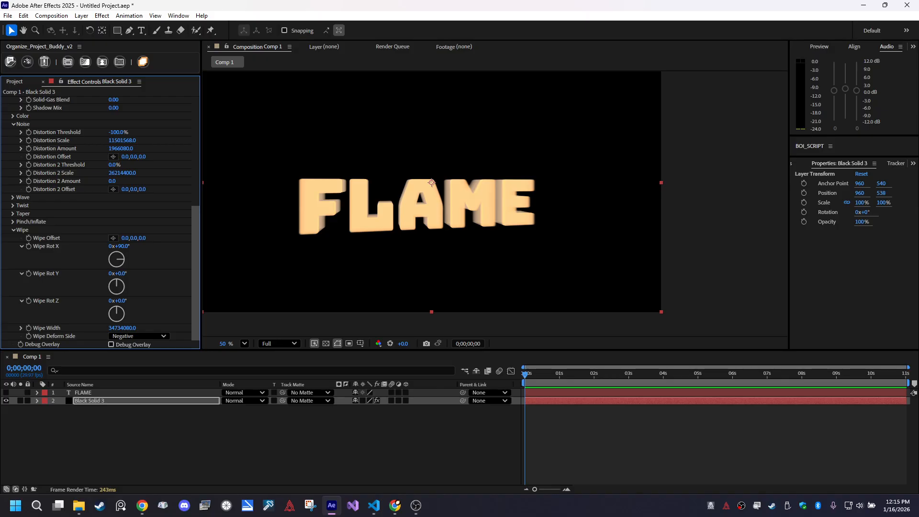
# Try shifting the Wipe Offset in both directions, undoing each change.
pyautogui.moveTo(133, 238)
pyautogui.mouseDown()
pyautogui.moveTo(287, 238)
pyautogui.moveTo(256, 238)
pyautogui.mouseUp()
pyautogui.hotkey('ctrl', 'z')
pyautogui.moveTo(398, 238); pyautogui.dragTo(75, 238)
pyautogui.hotkey('ctrl', 'z')
pyautogui.hotkey('ctrl', 'z')
# Reduce the Wipe Width to 1.0.
pyautogui.moveTo(122, 328); pyautogui.dragTo(103, 328)
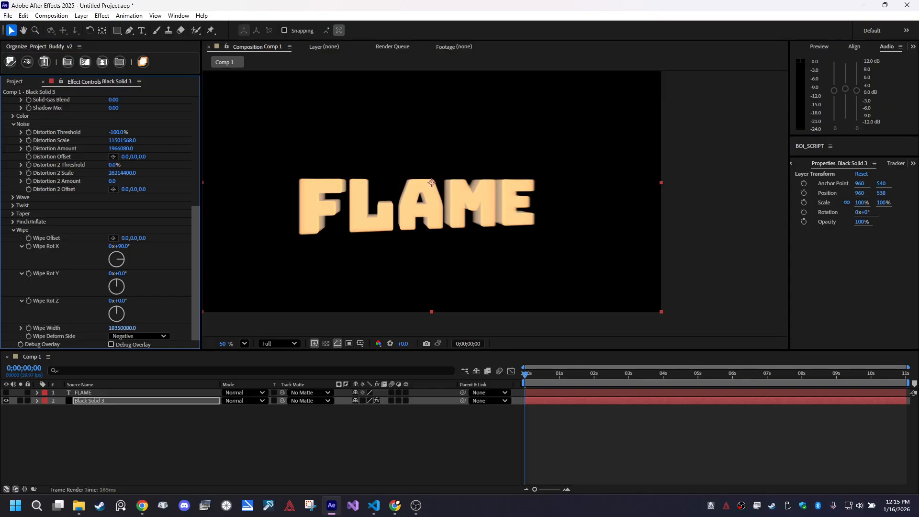
pyautogui.click(122, 328)
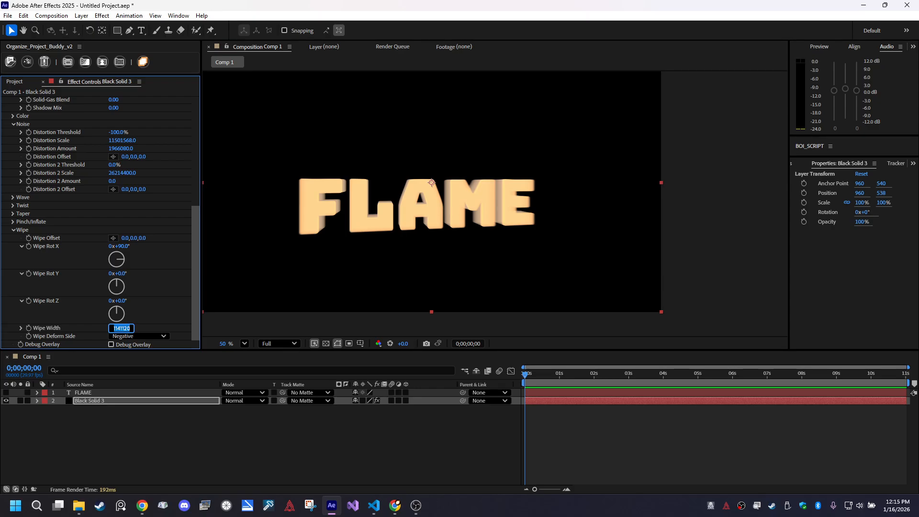
pyautogui.write('1')
pyautogui.press('Return')
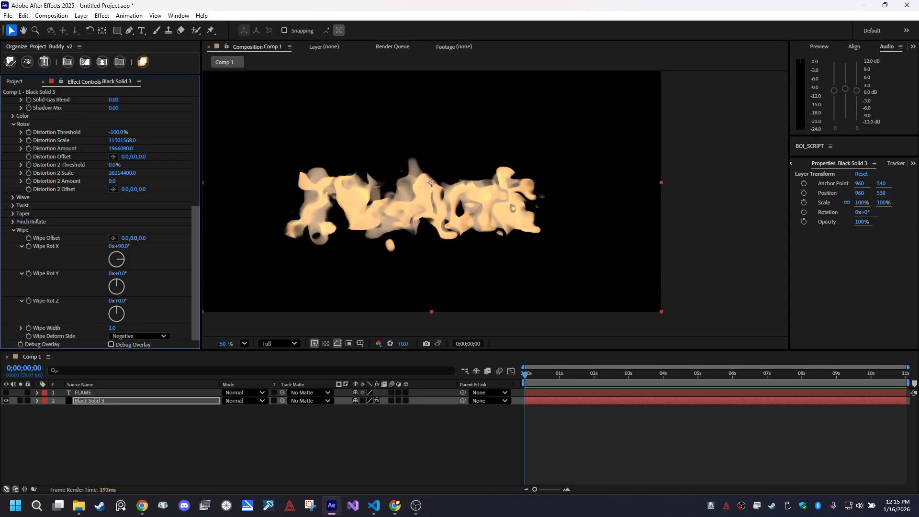
# Try different Wipe Offset values with the narrow wipe, including X at -6.0, undoing each one.
pyautogui.moveTo(175, 238); pyautogui.dragTo(366, 238)
pyautogui.hotkey('ctrl', 'z')
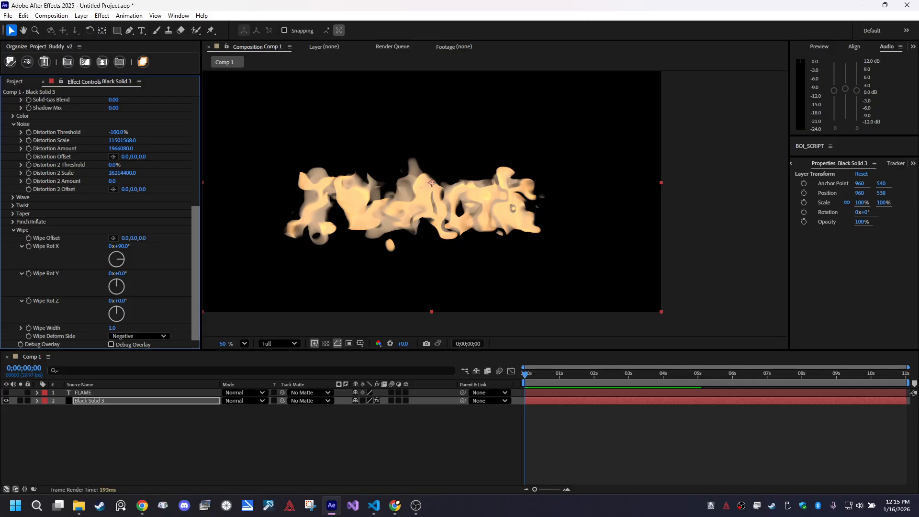
pyautogui.moveTo(249, 238); pyautogui.dragTo(379, 238)
pyautogui.hotkey('ctrl', 'z')
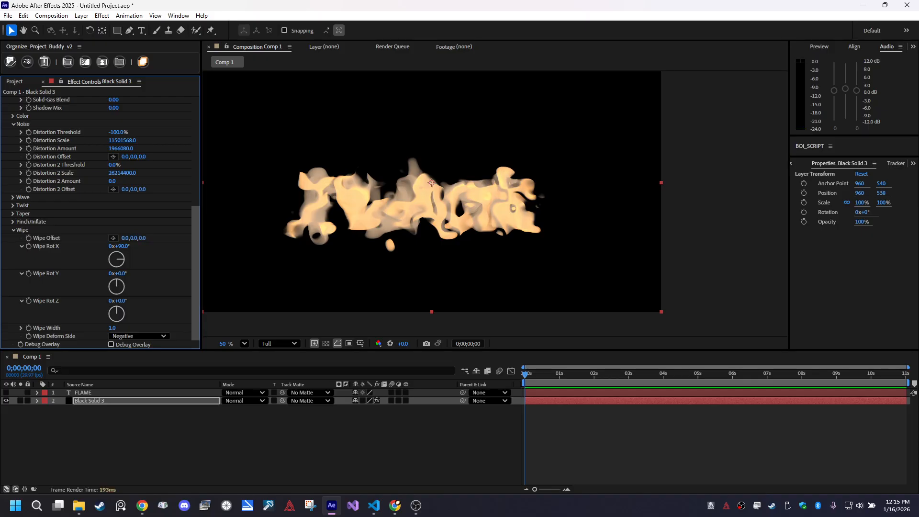
pyautogui.moveTo(127, 238); pyautogui.dragTo(410, 238)
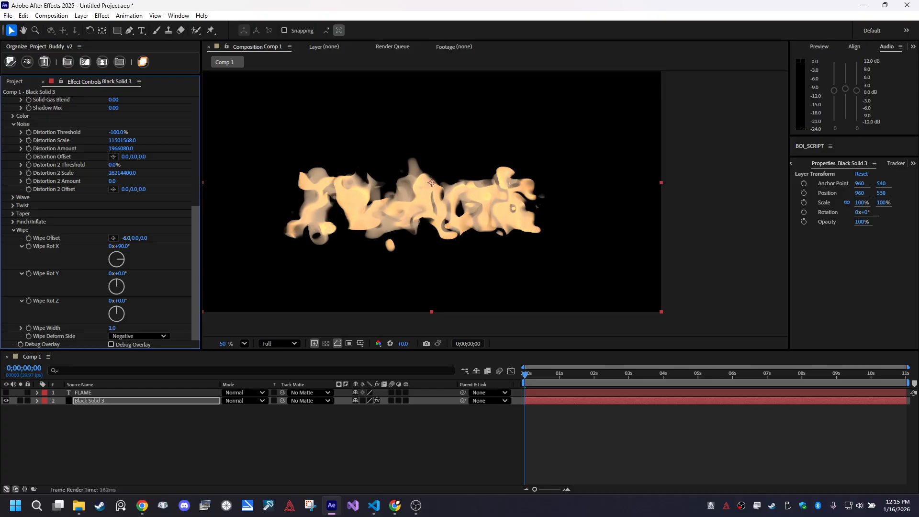
pyautogui.hotkey('ctrl', 'z')
# Reset Wipe Rot X to 0° and try a Wipe Offset Y of 351.0, undoing the offset.
pyautogui.click(123, 246)
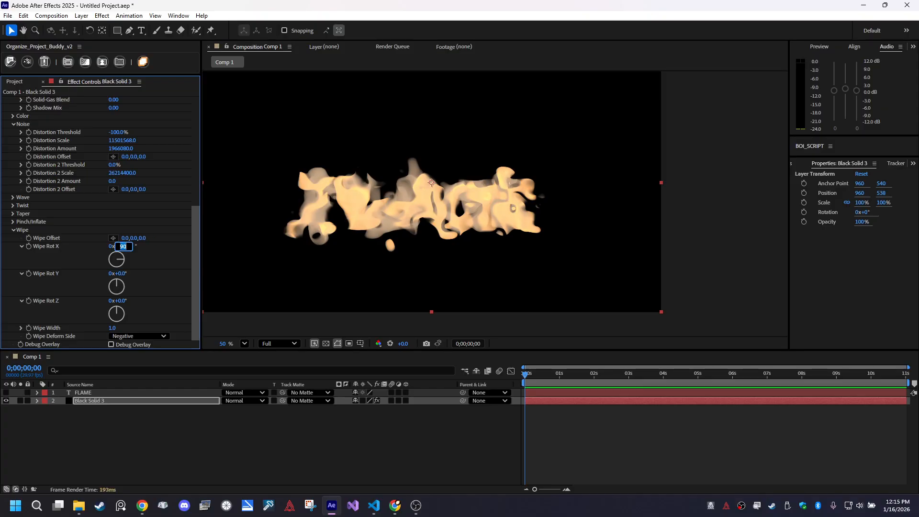
pyautogui.press('Return')
pyautogui.moveTo(133, 238); pyautogui.dragTo(633, 238)
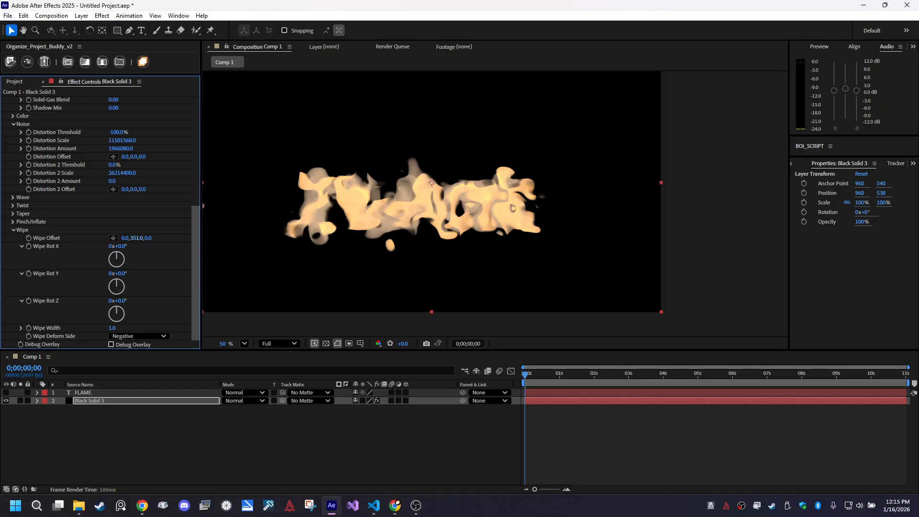
pyautogui.hotkey('ctrl', 'z')
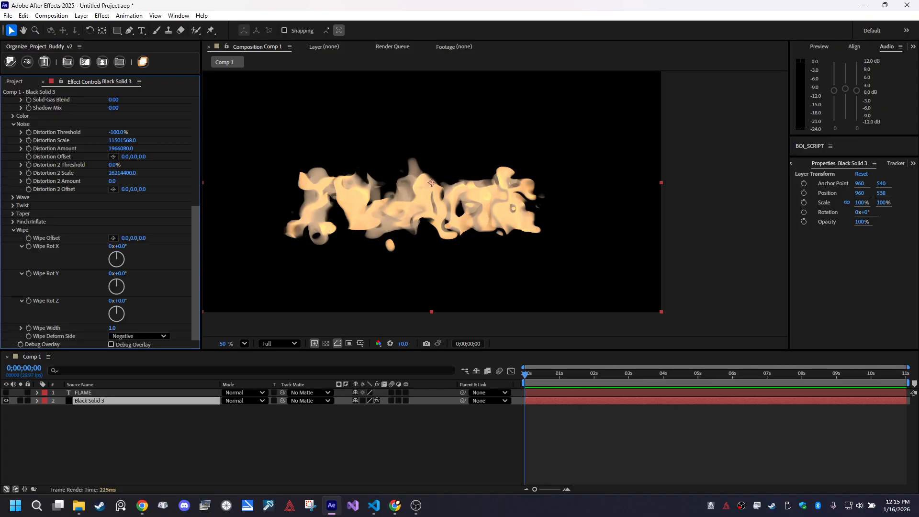
# Widen the wipe to a Wipe Width of 3932161.0 and set Wipe Rot X to 90°.
pyautogui.moveTo(112, 328); pyautogui.dragTo(138, 328)
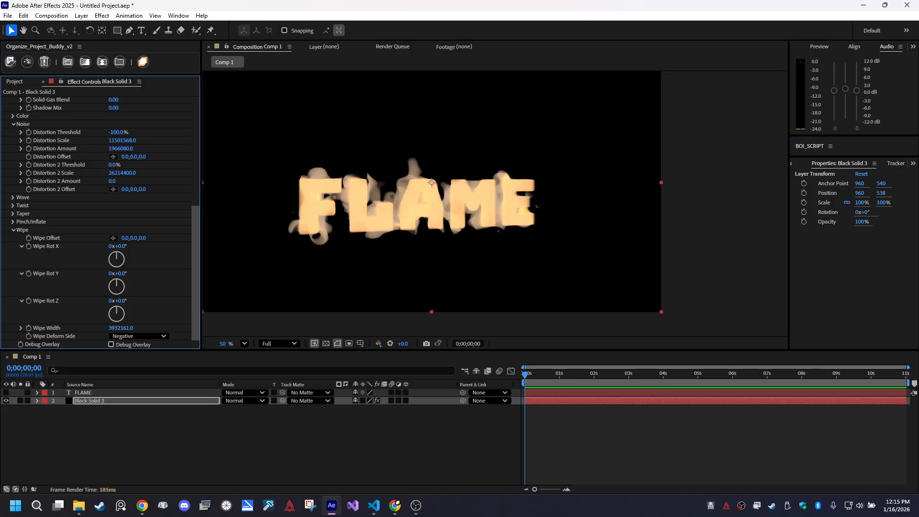
pyautogui.click(121, 246)
pyautogui.write('90')
pyautogui.press('Return')
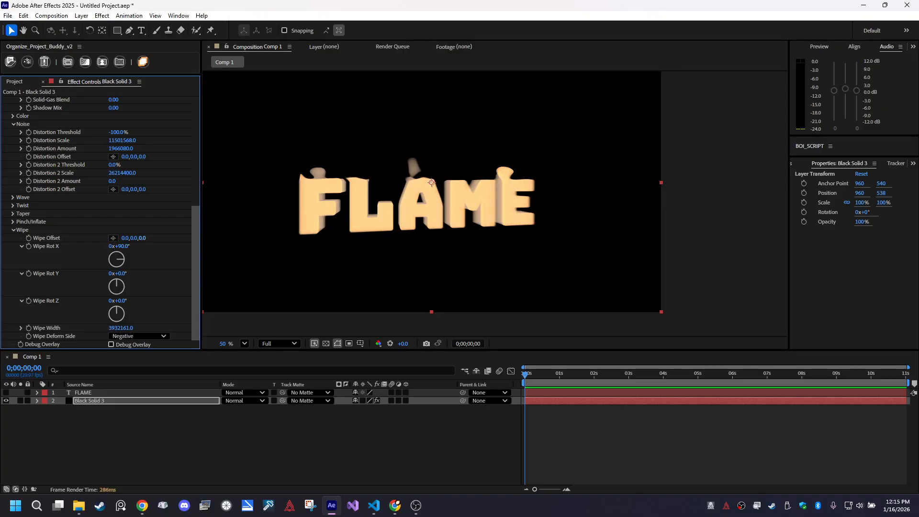
# Lower the Wipe Width to 1638400.0 and adjust the Wipe Offset's Z value to -127.0.
pyautogui.moveTo(143, 238); pyautogui.dragTo(44, 238)
pyautogui.moveTo(122, 328)
pyautogui.mouseDown()
pyautogui.moveTo(185, 328)
pyautogui.moveTo(116, 328)
pyautogui.mouseUp()
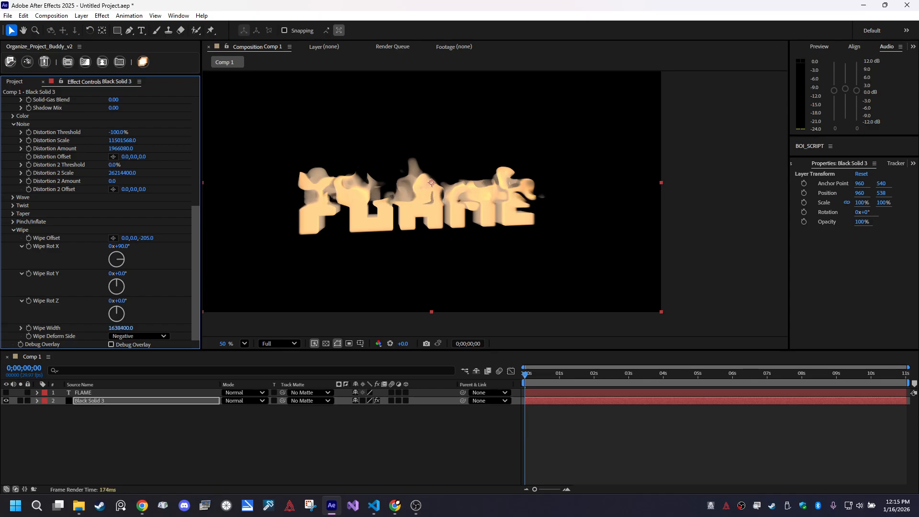
pyautogui.moveTo(146, 238); pyautogui.dragTo(176, 238)
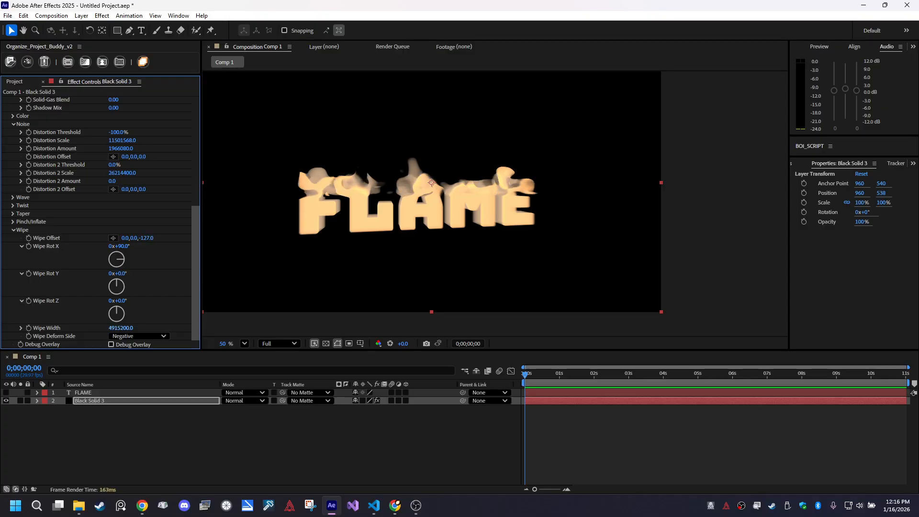
# Try a very wide wipe with Wipe Width at 62914560.0 and Wipe Offset Z at -930.0.
pyautogui.moveTo(121, 328); pyautogui.dragTo(139, 328)
pyautogui.moveTo(209, 328); pyautogui.dragTo(206, 328)
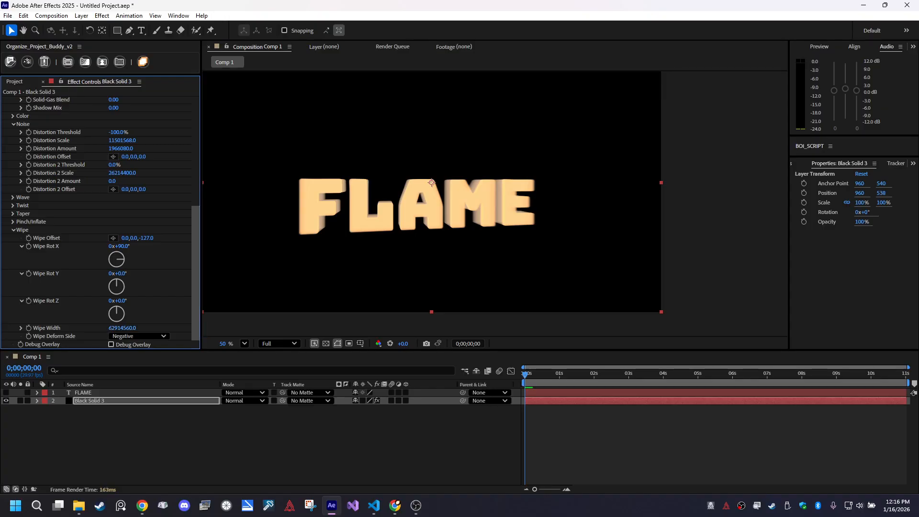
pyautogui.moveTo(146, 238); pyautogui.dragTo(306, 238)
pyautogui.moveTo(146, 238); pyautogui.dragTo(219, 238)
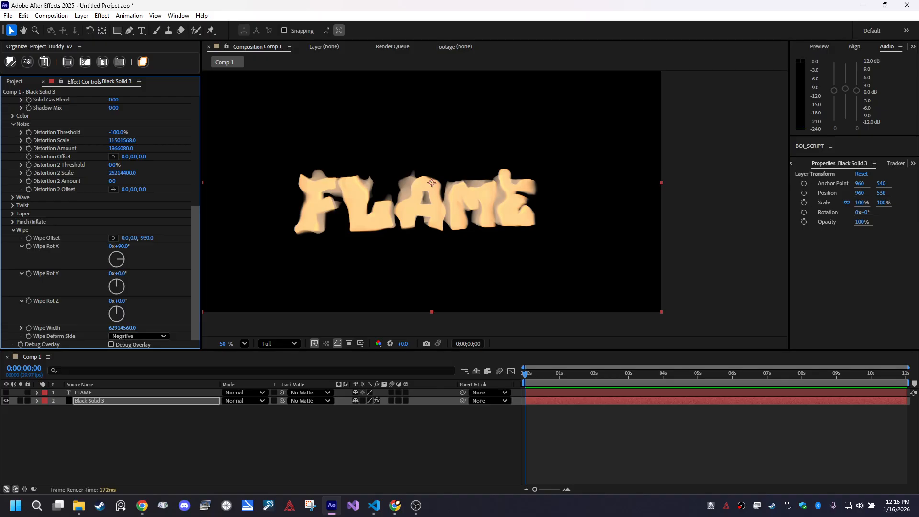
# Bring the Wipe Width down to 0.0 and enter a width of 5.
pyautogui.moveTo(123, 328); pyautogui.dragTo(28, 328)
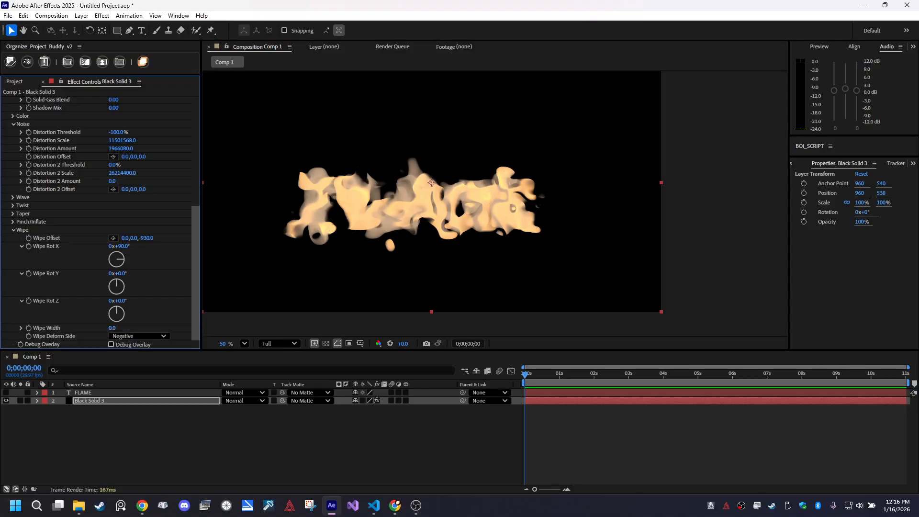
pyautogui.moveTo(112, 328); pyautogui.dragTo(114, 328)
pyautogui.click(119, 328)
pyautogui.write('5')
pyautogui.press('Return')
# Enter a Wipe Width of 200, set Wipe Offset Z to -155.0 and raise the width to 5243080.0.
pyautogui.click(112, 328)
pyautogui.write('200')
pyautogui.press('Return')
pyautogui.moveTo(147, 238)
pyautogui.mouseDown()
pyautogui.moveTo(132, 238)
pyautogui.moveTo(187, 238)
pyautogui.moveTo(100, 238)
pyautogui.moveTo(152, 238)
pyautogui.mouseUp()
pyautogui.moveTo(115, 328); pyautogui.dragTo(153, 328)
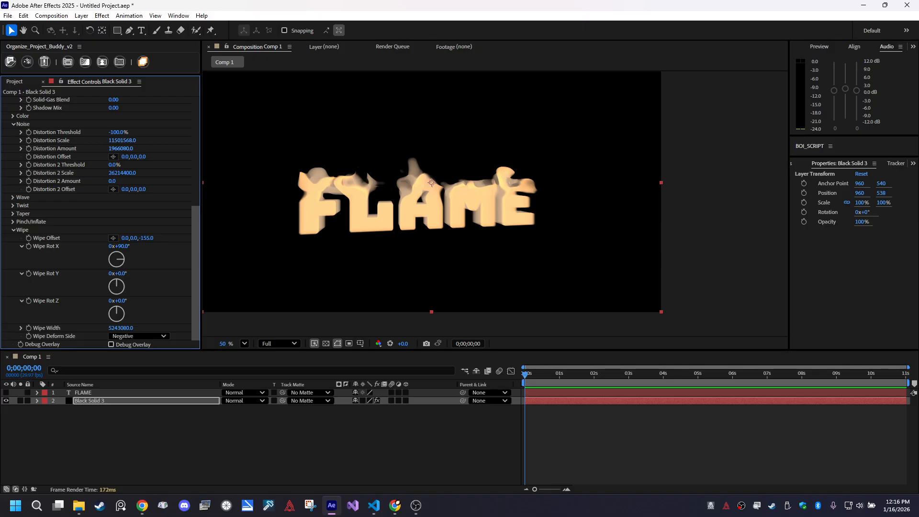
# Keyframe Distortion Offset and, at 0;00;11;00, try Z at 2218.0, undo it and set Y to 491.0 instead.
pyautogui.moveTo(526, 374); pyautogui.dragTo(907, 375)
pyautogui.click(29, 157)
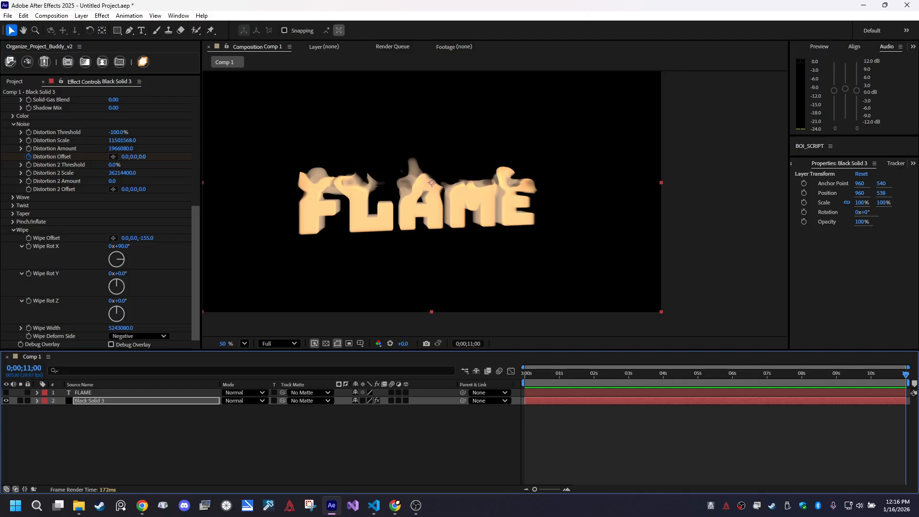
pyautogui.moveTo(142, 157); pyautogui.dragTo(354, 156)
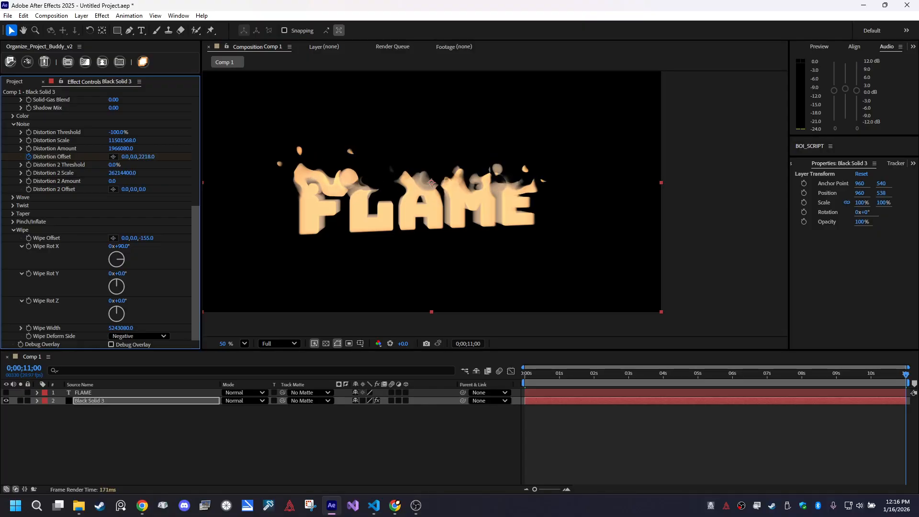
pyautogui.hotkey('ctrl', 'z')
pyautogui.moveTo(133, 157); pyautogui.dragTo(355, 157)
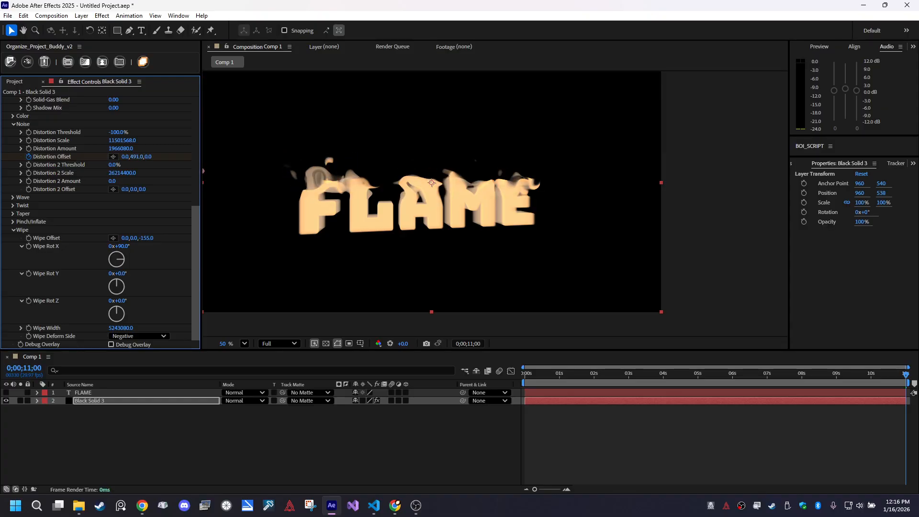
# Undo the Distortion Offset Y change, then try a negative X offset and undo that as well.
pyautogui.hotkey('ctrl', 'z')
pyautogui.moveTo(125, 157); pyautogui.dragTo(14, 157)
pyautogui.hotkey('ctrl', 'z')
# Set Rot Y to 69°, try and undo a Distortion Offset Y change, and lower the offset's Z to -56.0.
pyautogui.scroll(9, 101, 222)
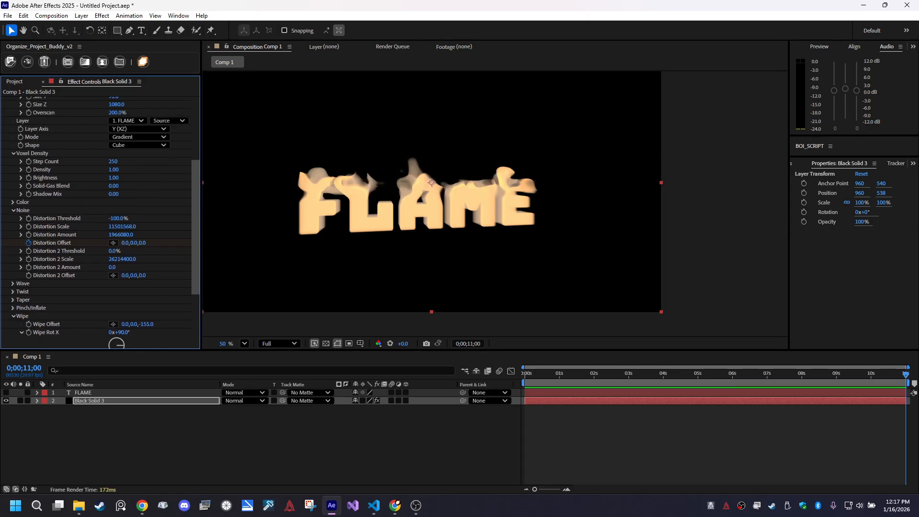
pyautogui.moveTo(118, 142); pyautogui.dragTo(151, 141)
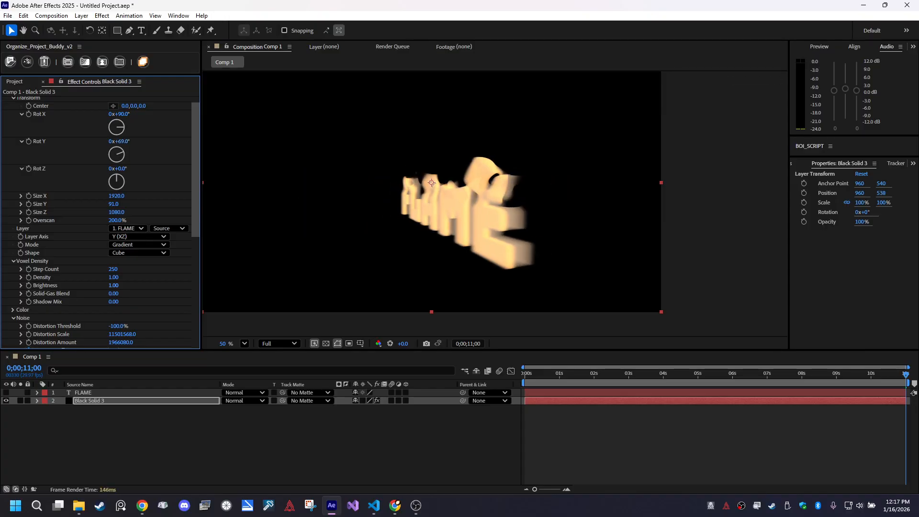
pyautogui.scroll(-3, 100, 223)
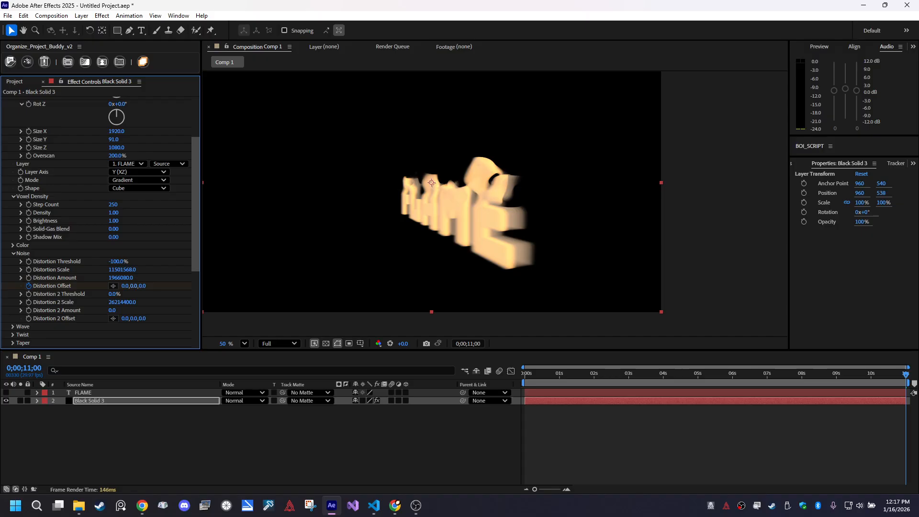
pyautogui.moveTo(134, 285); pyautogui.dragTo(266, 286)
pyautogui.hotkey('ctrl', 'z')
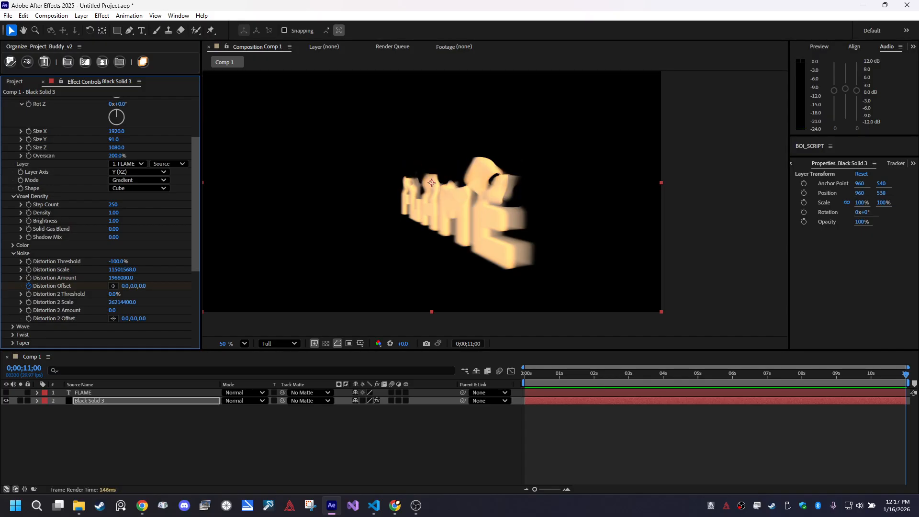
pyautogui.moveTo(142, 286); pyautogui.dragTo(116, 285)
# Set Rot Y to 0° so the FLAME text faces the viewer.
pyautogui.scroll(3, 100, 223)
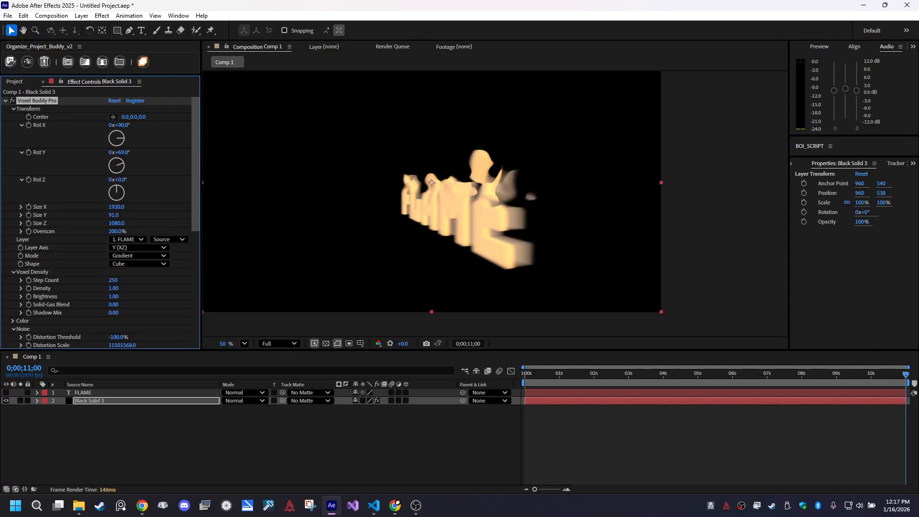
pyautogui.moveTo(159, 152); pyautogui.dragTo(143, 152)
pyautogui.click(124, 153)
pyautogui.write('0')
pyautogui.press('Return')
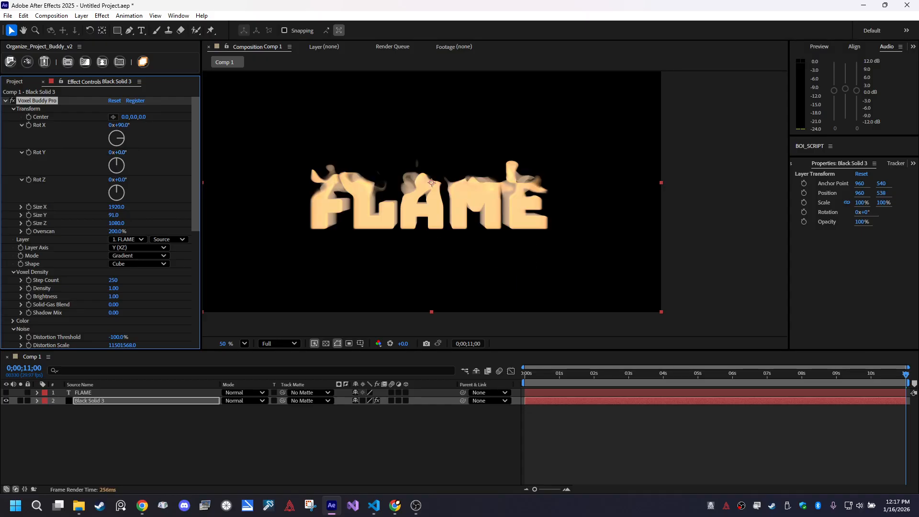
# Lower the Distortion Offset Z value to -67.0 at 0;00;11;00.
pyautogui.scroll(-3, 96, 222)
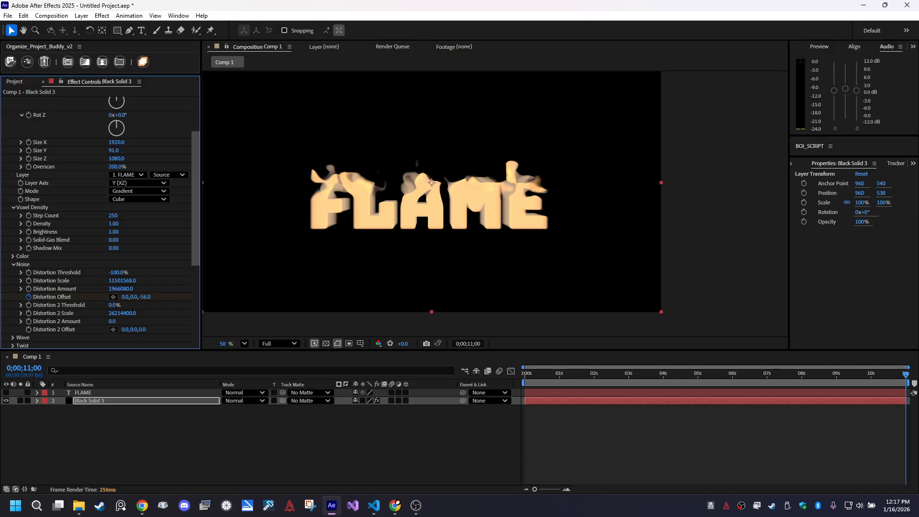
pyautogui.scroll(-3, 95, 222)
pyautogui.moveTo(146, 232)
pyautogui.mouseDown()
pyautogui.moveTo(331, 232)
pyautogui.moveTo(141, 232)
pyautogui.mouseUp()
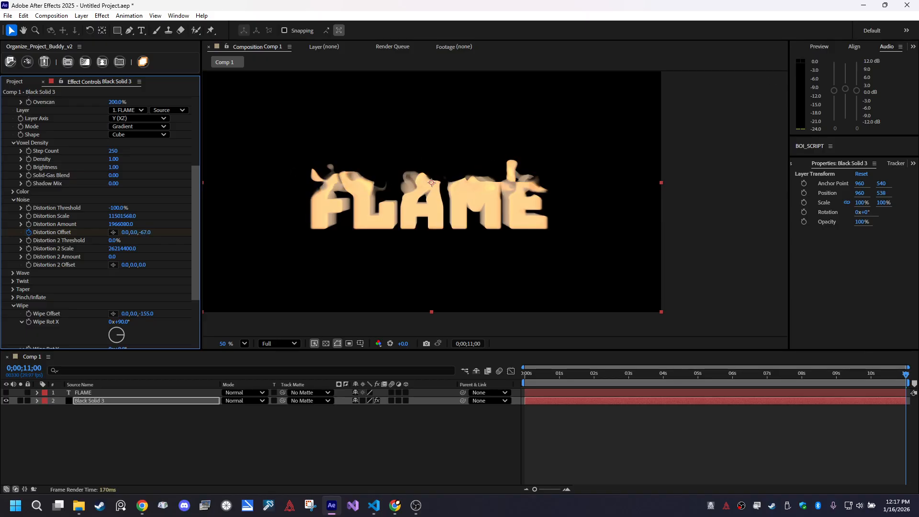
# Re-key Distortion Offset at 0.0,0.0,0.0 on the first frame and set its Z to -4000.0 at 0;00;11;00.
pyautogui.moveTo(531, 374); pyautogui.dragTo(524, 374)
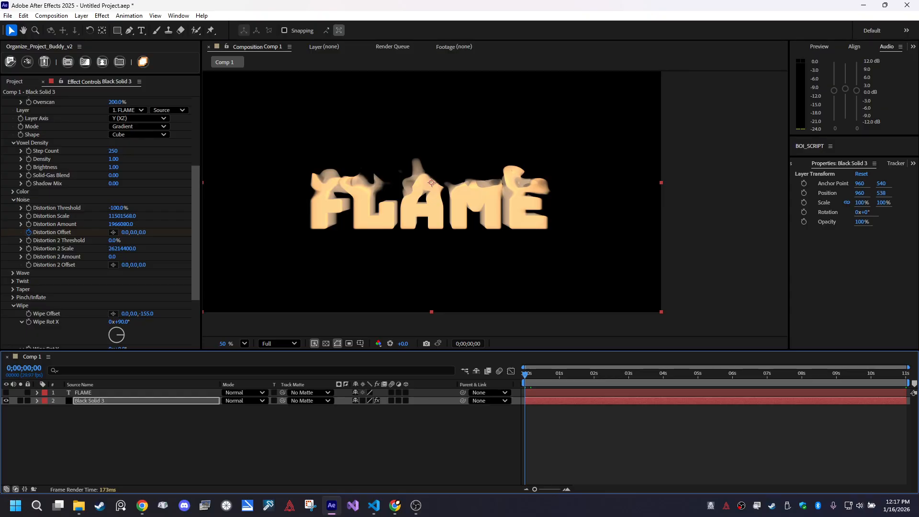
pyautogui.click(29, 232)
pyautogui.click(29, 233)
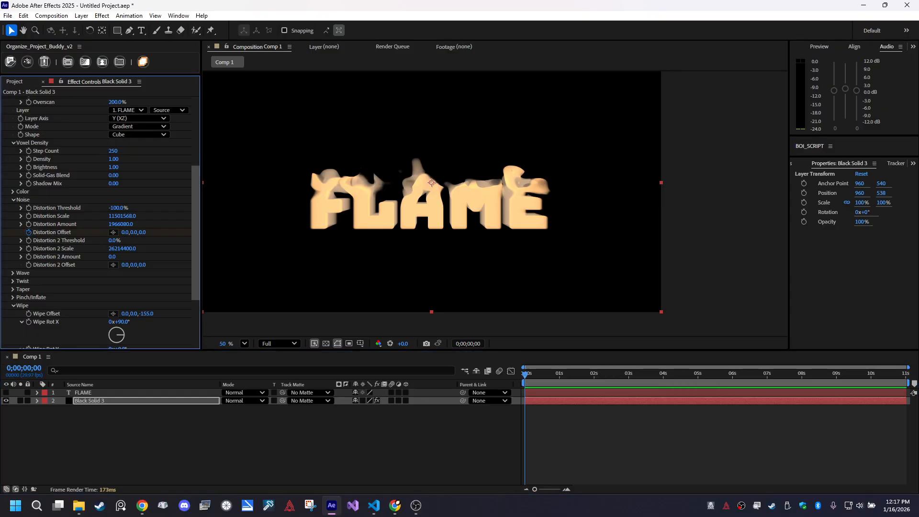
pyautogui.press('End')
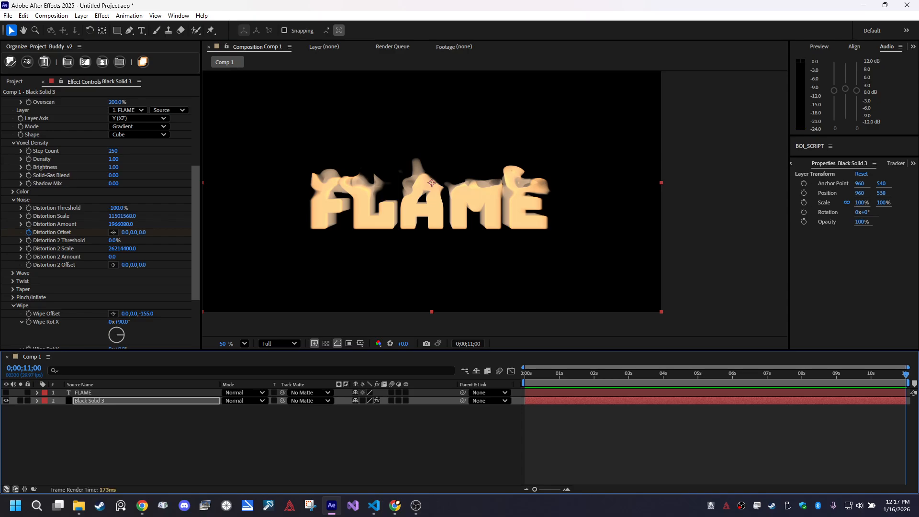
pyautogui.moveTo(143, 233); pyautogui.dragTo(4, 232)
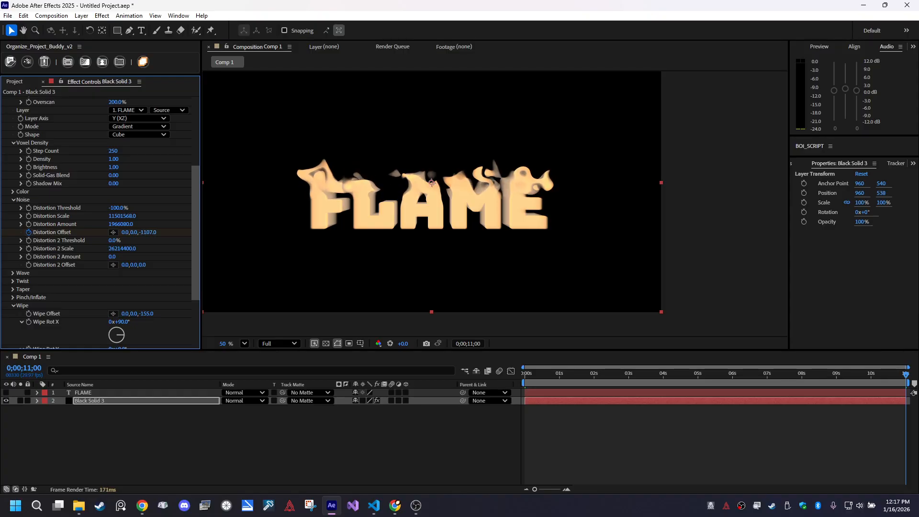
pyautogui.click(147, 232)
pyautogui.write('-40000')
pyautogui.press('Return')
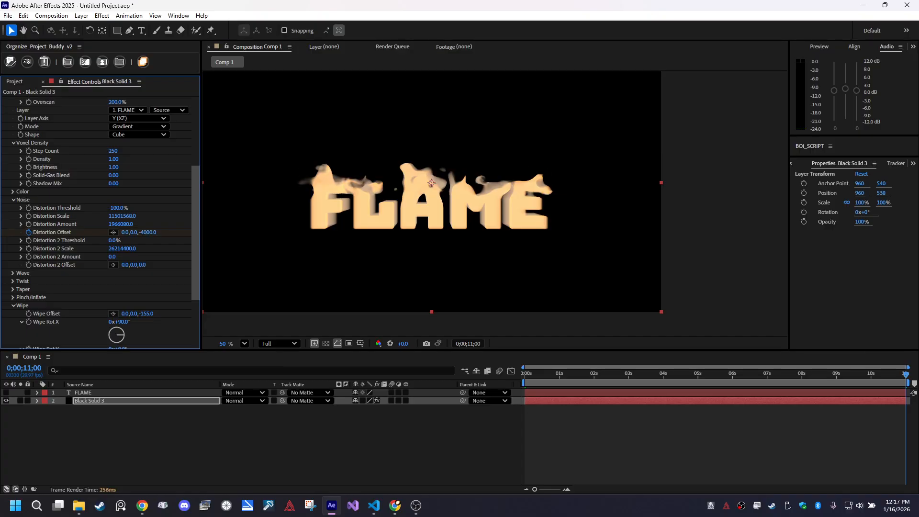
# Preview the flame animation from the start of the composition.
pyautogui.moveTo(543, 375); pyautogui.dragTo(488, 373)
pyautogui.press('space')
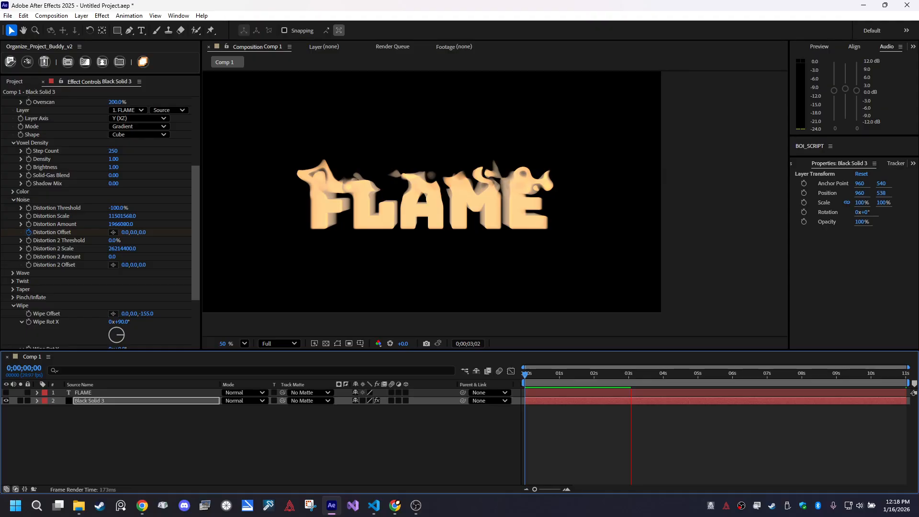
pyautogui.press('space')
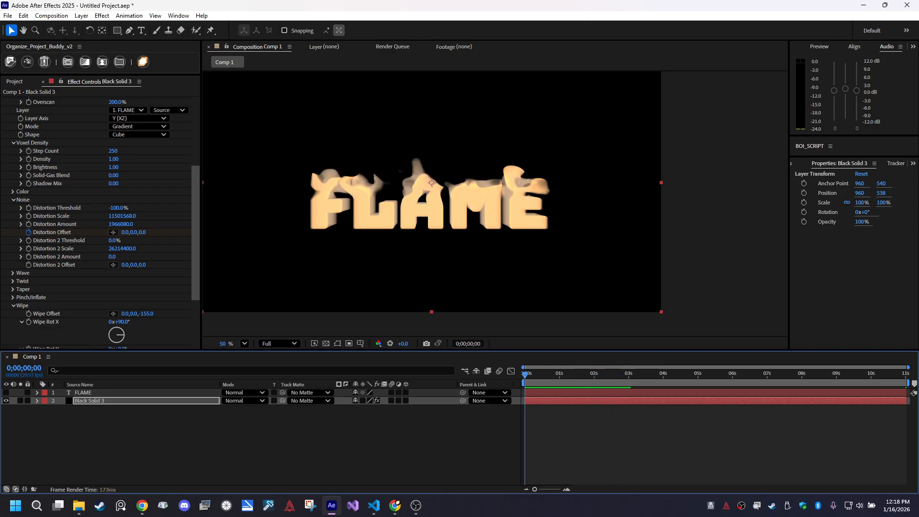
# Collapse the Wipe settings and show the selected solid against the transparency grid.
pyautogui.scroll(-3, 100, 222)
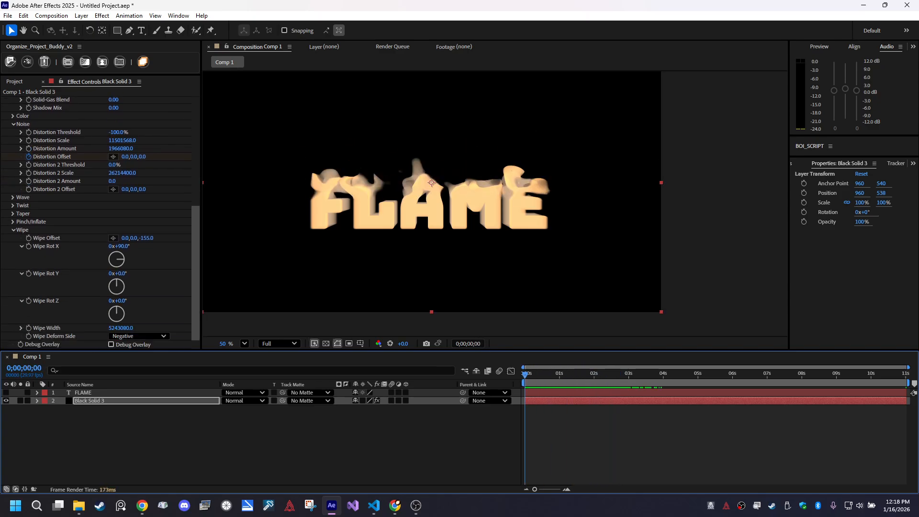
pyautogui.hotkey('ctrl', 'shift', 'a')
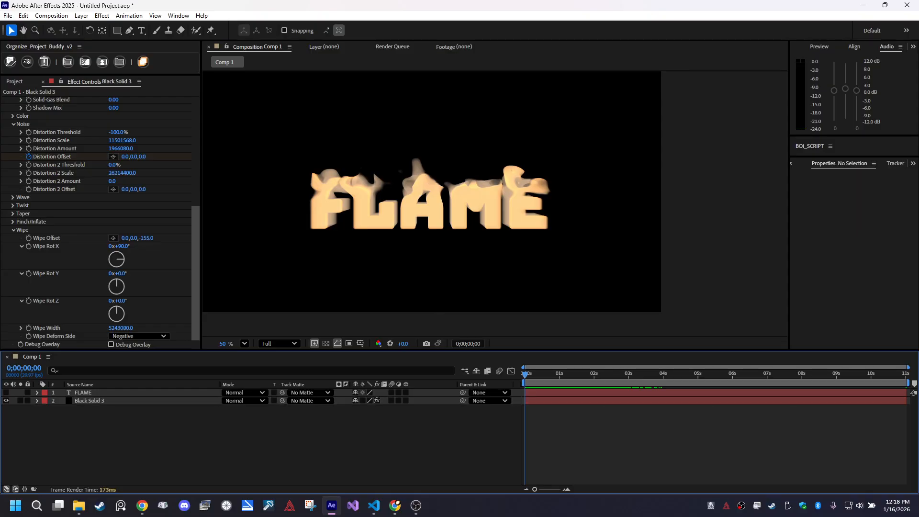
pyautogui.click(13, 231)
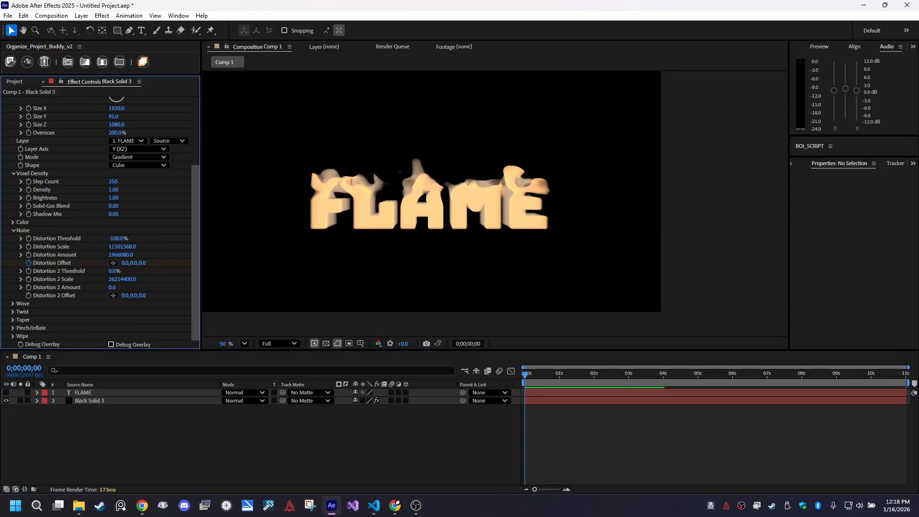
pyautogui.click(431, 183)
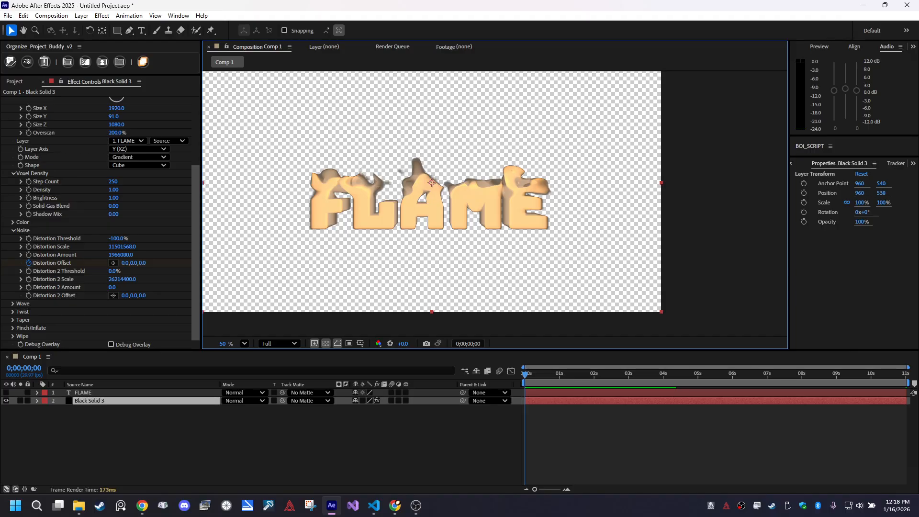
# Raise Shadow Mix to 1.00 and Brightness to 1.89 on the voxel text.
pyautogui.moveTo(114, 214); pyautogui.dragTo(161, 214)
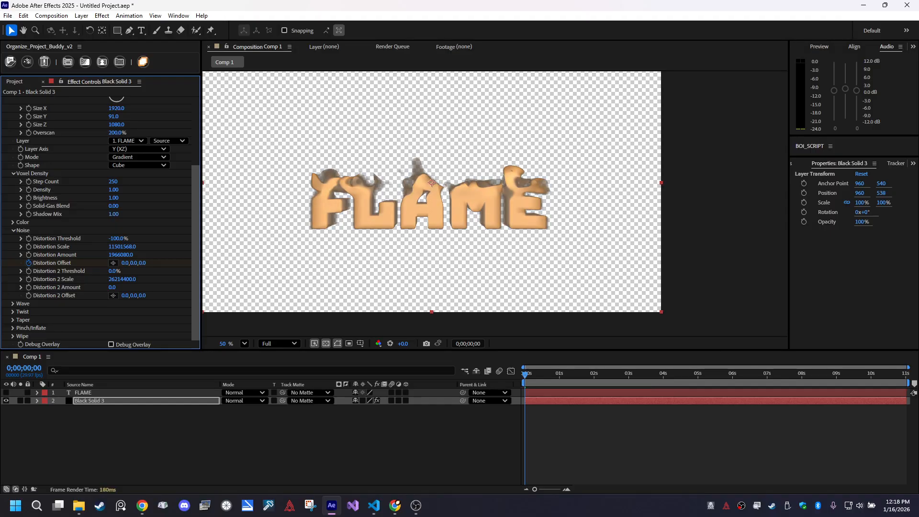
pyautogui.moveTo(113, 198); pyautogui.dragTo(156, 198)
pyautogui.click(158, 436)
# Duplicate Black Solid 3, place the copy beneath the original and set its voxel source Layer to FLAME.
pyautogui.click(119, 401)
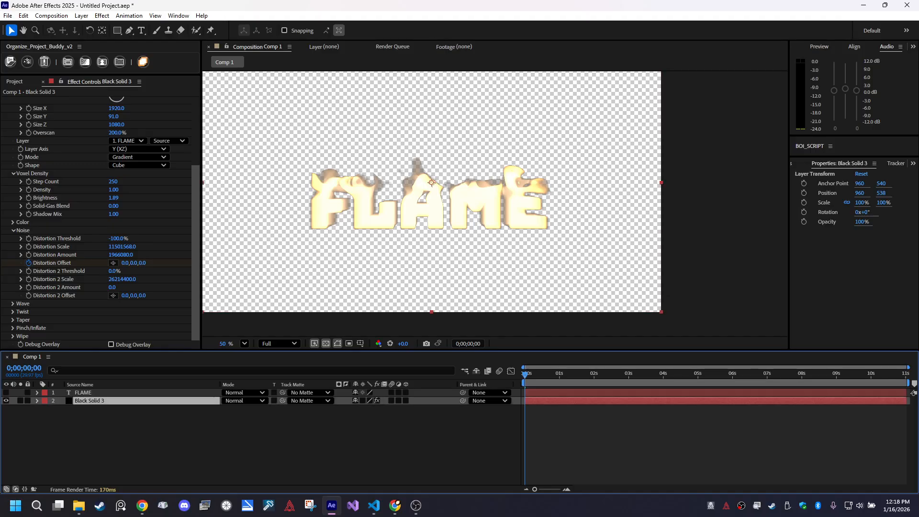
pyautogui.hotkey('ctrl', 'd')
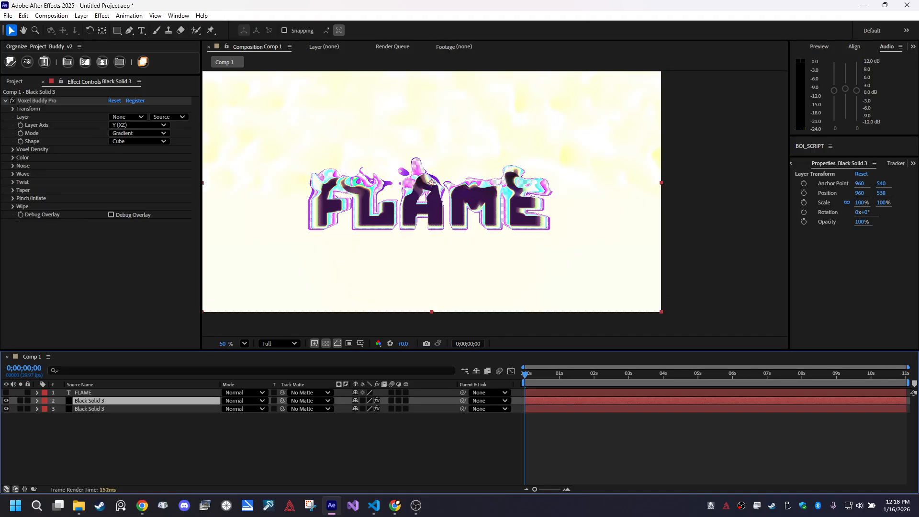
pyautogui.moveTo(119, 401); pyautogui.dragTo(115, 430)
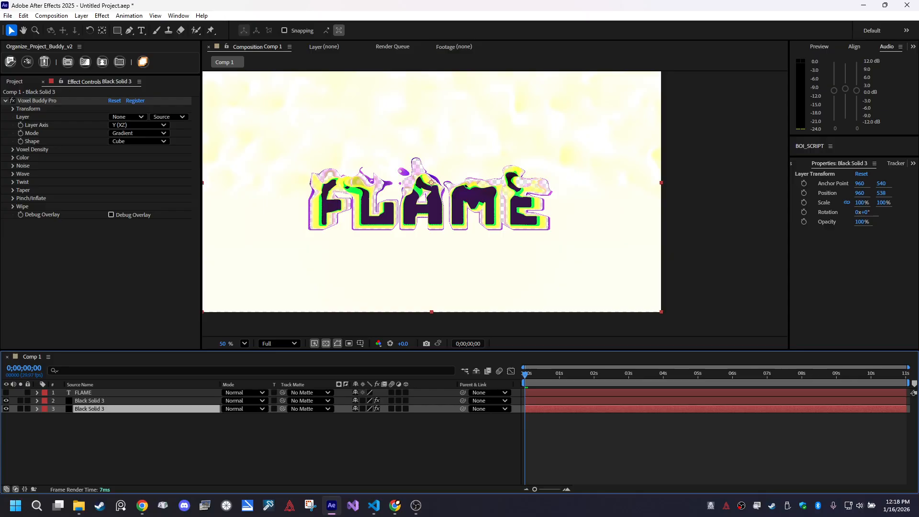
pyautogui.scroll(-3, 493, 168)
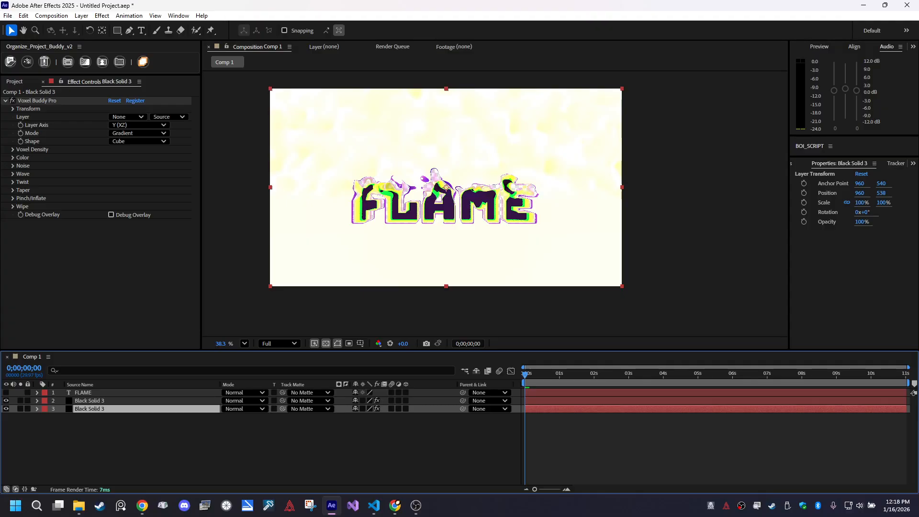
pyautogui.click(128, 117)
pyautogui.click(125, 140)
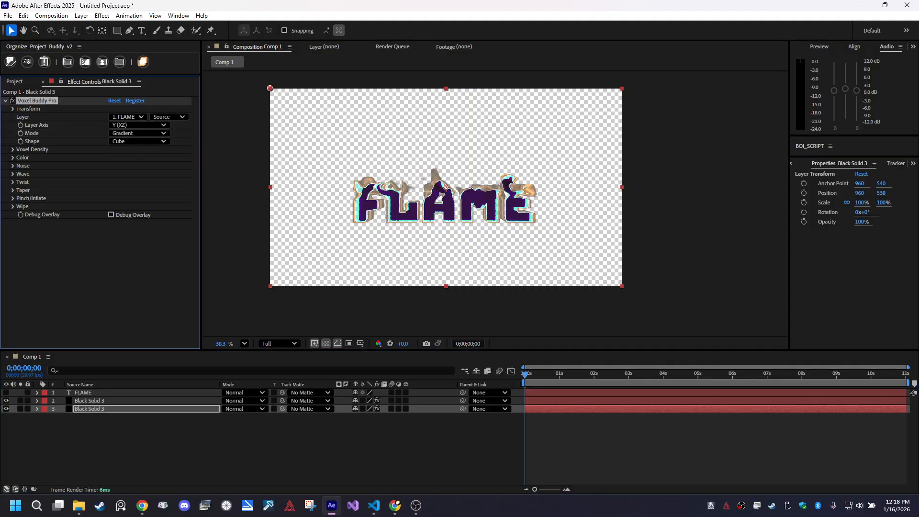
# Stretch the lower Black Solid 3 vertically to about 181.8% and move it up to a Y position of about 292.4.
pyautogui.click(89, 409)
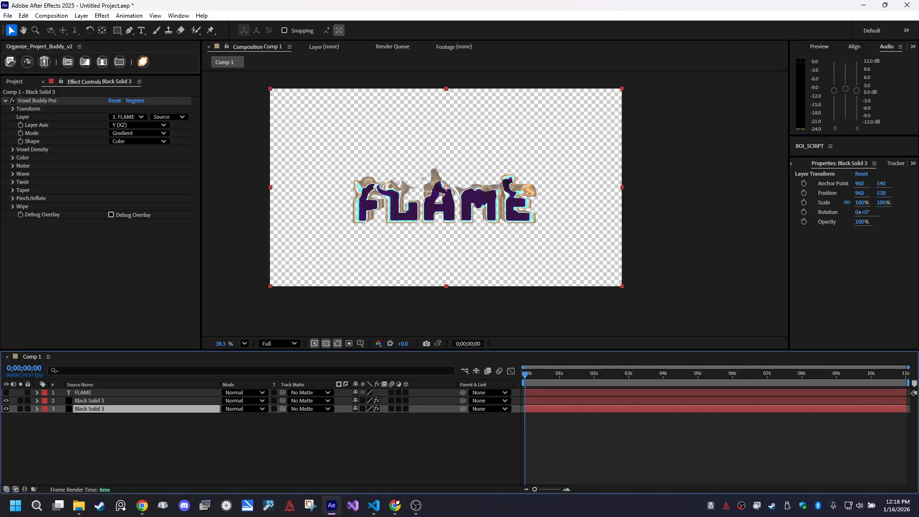
pyautogui.click(13, 157)
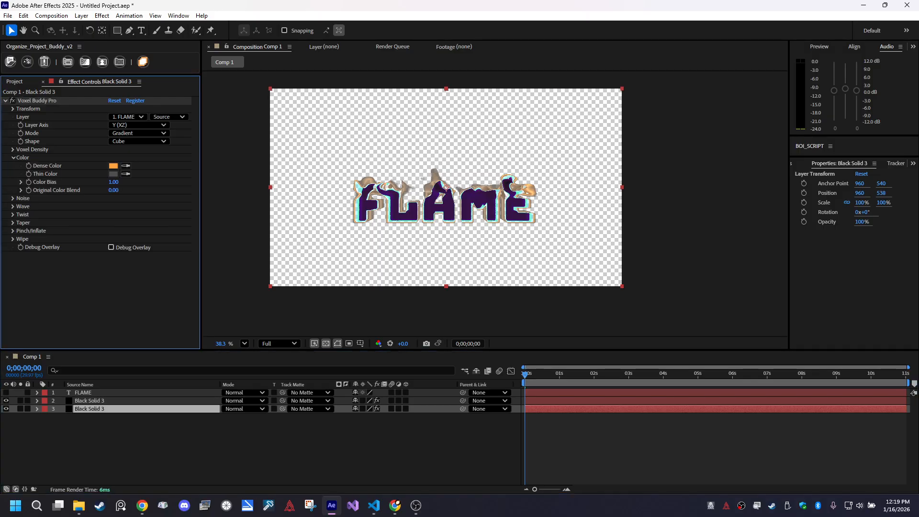
pyautogui.moveTo(446, 286); pyautogui.dragTo(446, 368)
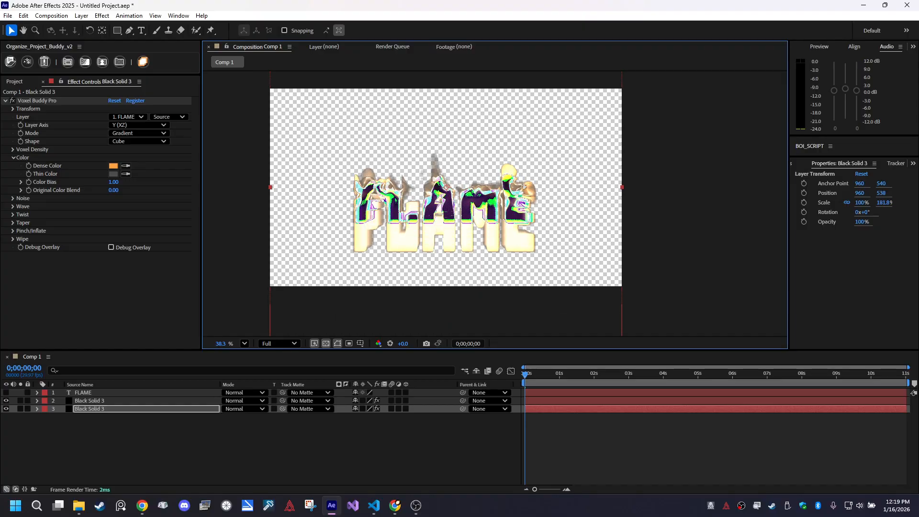
pyautogui.moveTo(446, 225); pyautogui.dragTo(446, 180)
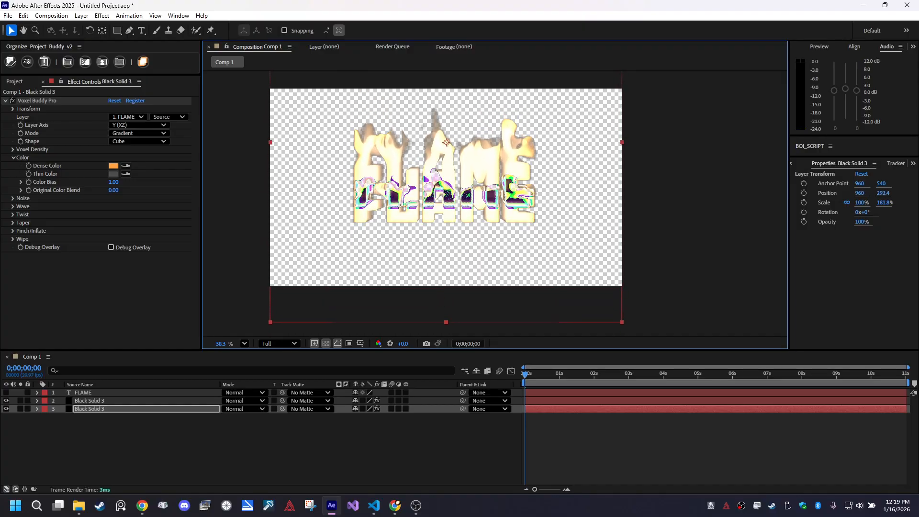
# Set the lower solid's Dense Color to gray 7A7A7A and reposition the layer at about 954.8, 360.4.
pyautogui.click(113, 166)
pyautogui.moveTo(357, 226); pyautogui.dragTo(351, 255)
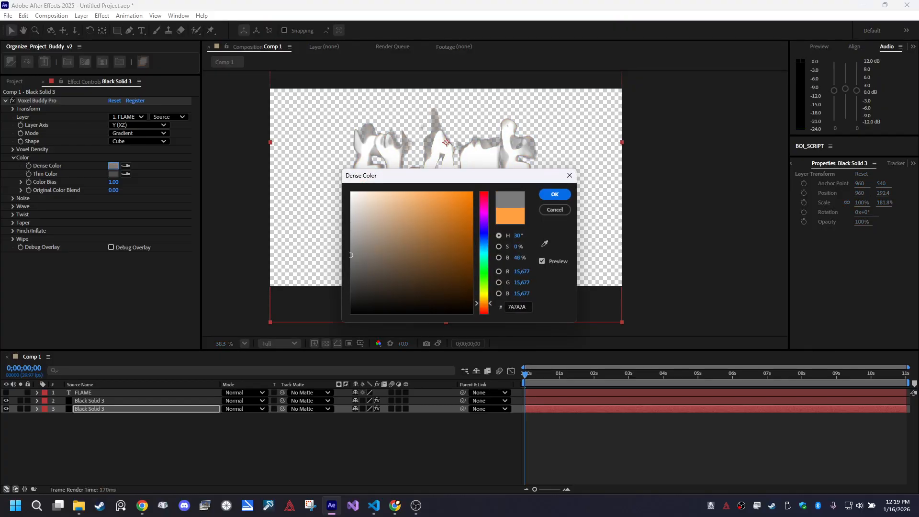
pyautogui.click(555, 195)
pyautogui.moveTo(467, 201); pyautogui.dragTo(463, 218)
# Try the Color, Stencil Alpha and Lighten blend modes on the upper Black Solid 3.
pyautogui.click(90, 409)
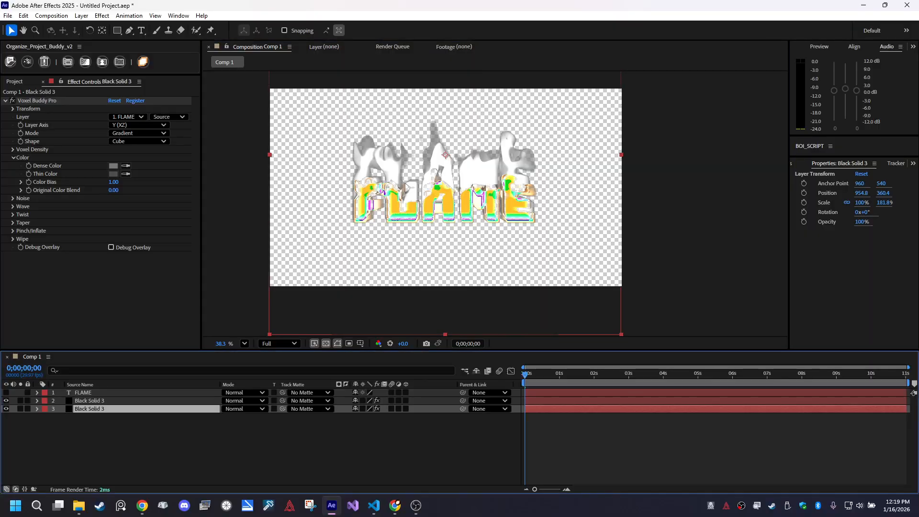
pyautogui.moveTo(90, 409)
pyautogui.mouseDown()
pyautogui.moveTo(89, 397)
pyautogui.moveTo(86, 410)
pyautogui.mouseUp()
pyautogui.click(242, 409)
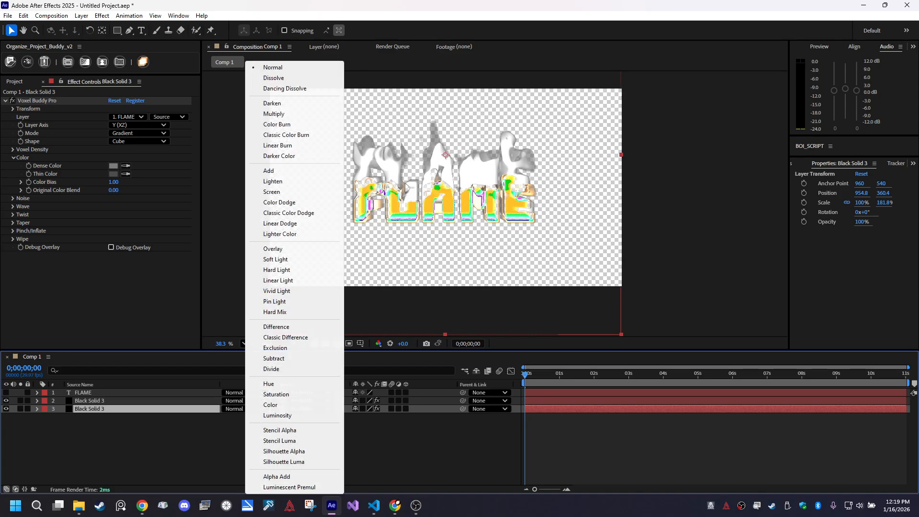
pyautogui.click(277, 405)
pyautogui.click(242, 401)
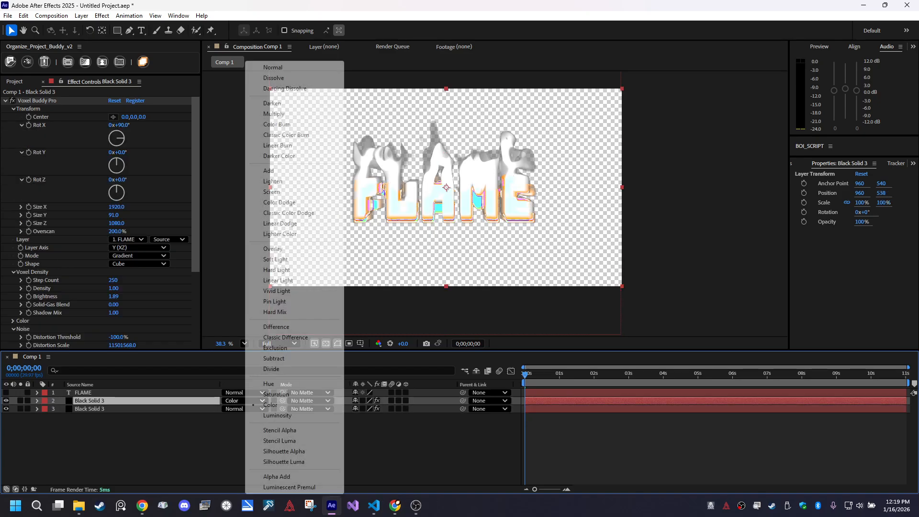
pyautogui.click(280, 430)
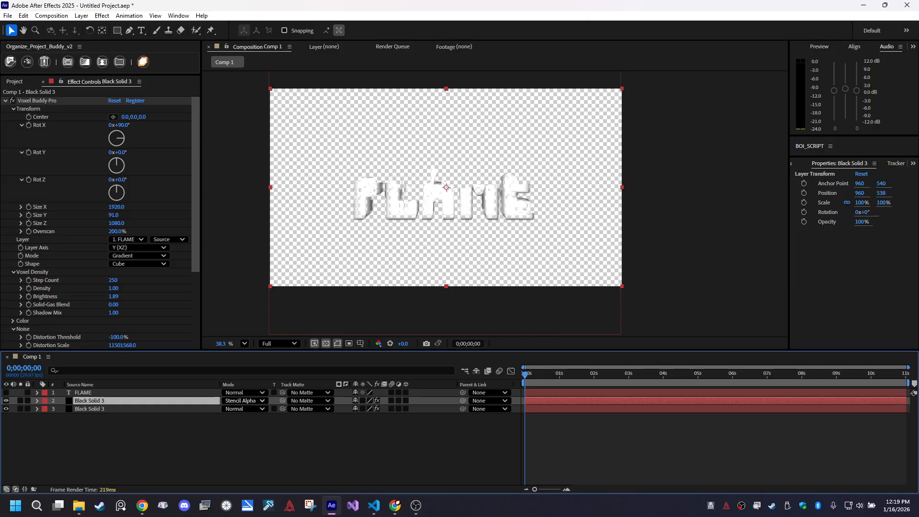
pyautogui.click(235, 400)
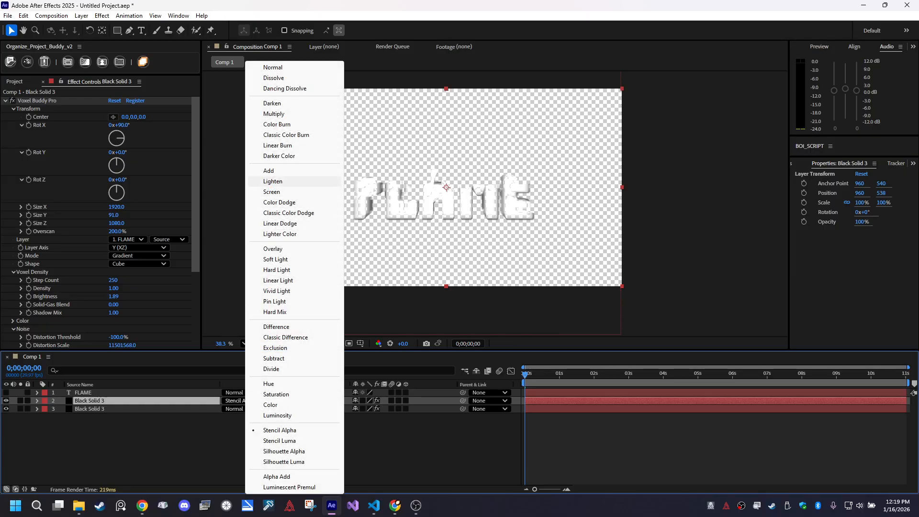
pyautogui.click(272, 181)
# Try the Difference, Classic Difference and Exclusion blend modes on the upper Black Solid 3, and restore Normal.
pyautogui.click(237, 401)
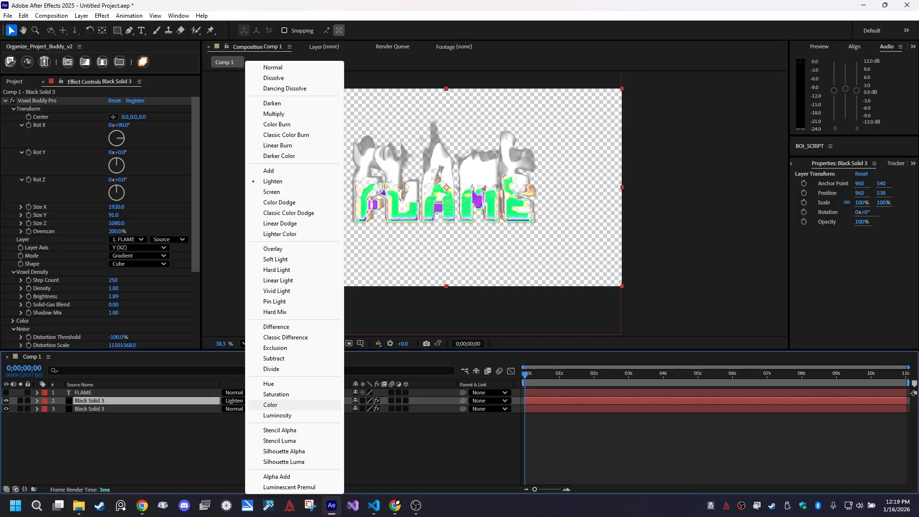
pyautogui.click(276, 326)
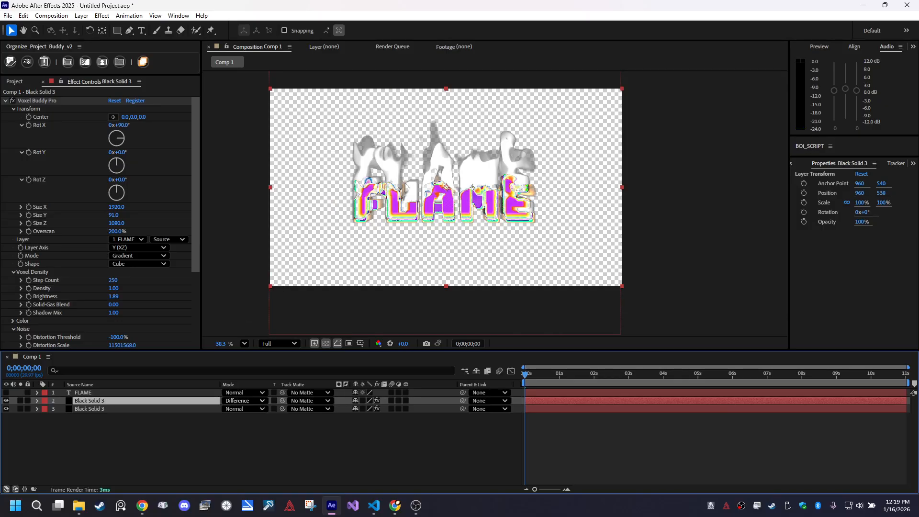
pyautogui.click(244, 401)
pyautogui.click(285, 337)
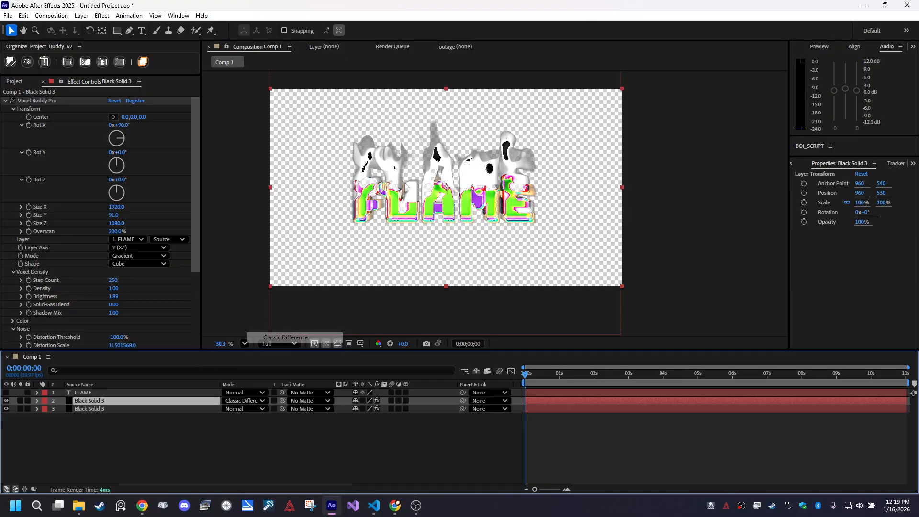
pyautogui.click(244, 401)
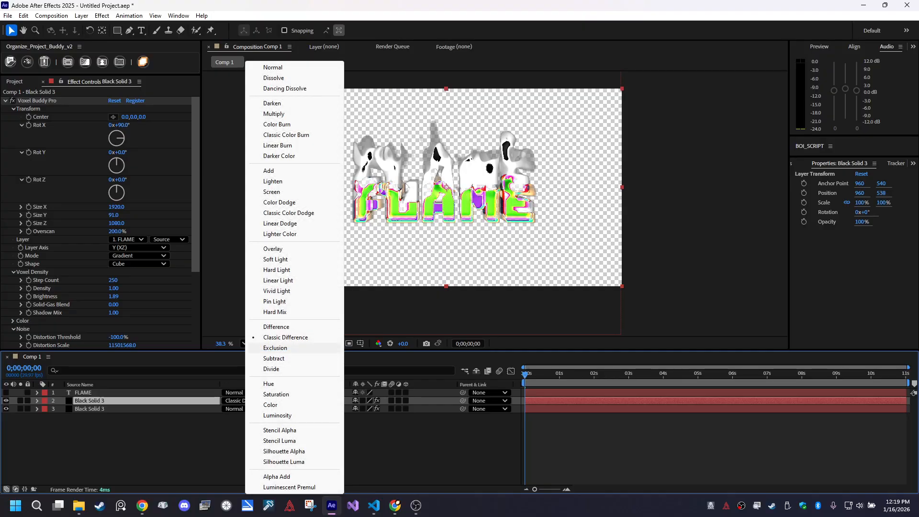
pyautogui.click(276, 348)
pyautogui.click(234, 401)
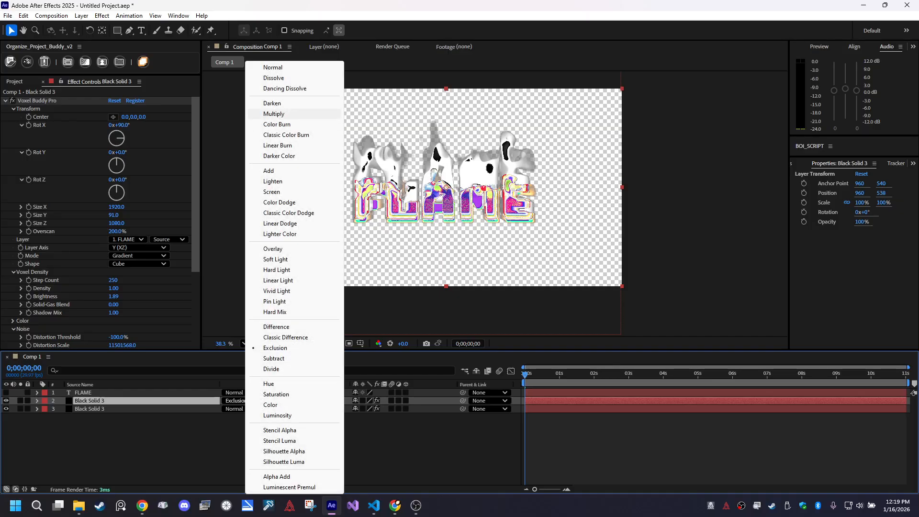
pyautogui.click(273, 67)
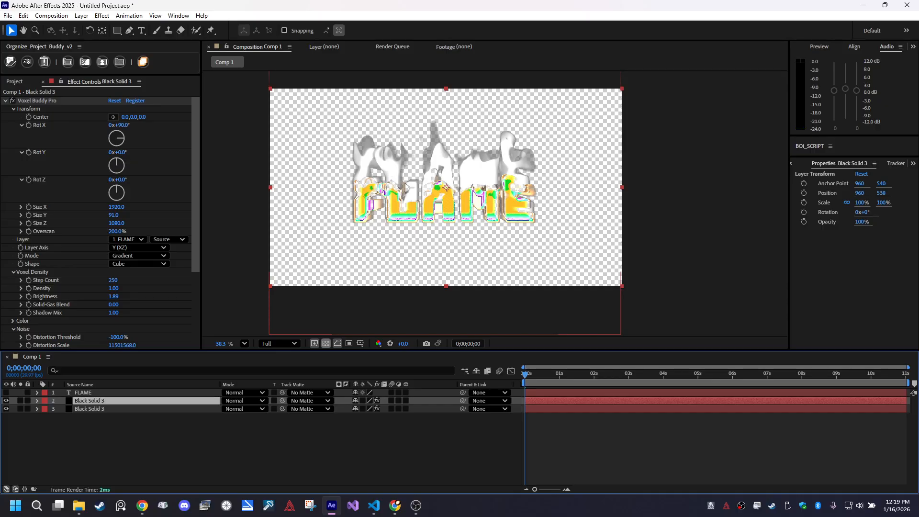
# Turn off the transparency grid in the composition view and clear the layer selection.
pyautogui.click(326, 344)
pyautogui.click(191, 445)
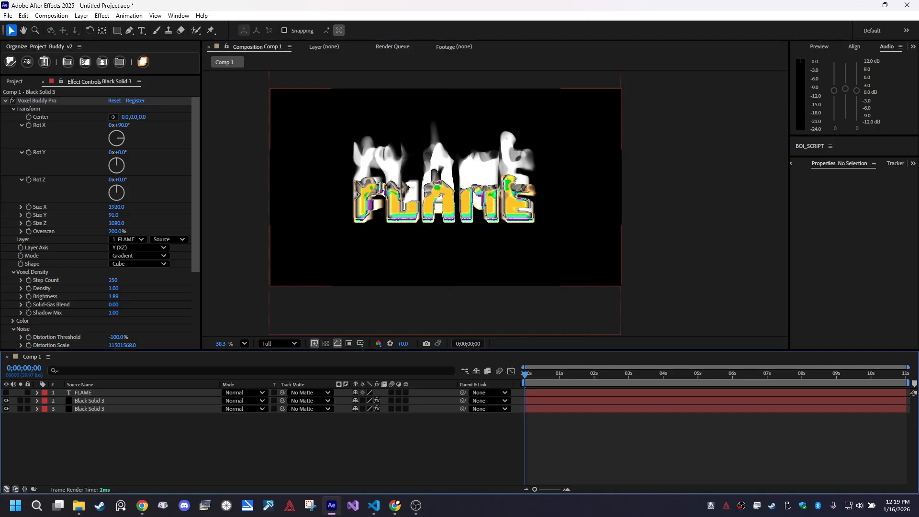
# Toggle the upper Black Solid 3's visibility and try it above the FLAME text layer, restoring the original layer order.
pyautogui.click(120, 401)
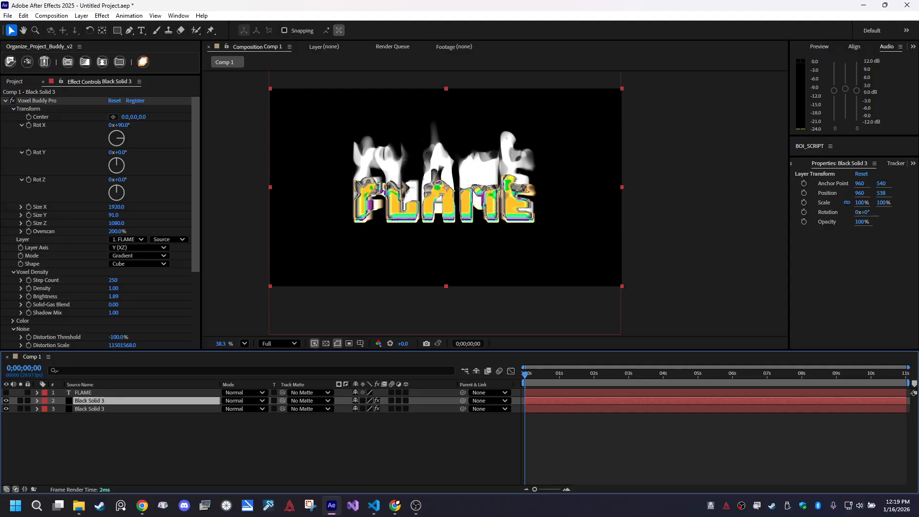
pyautogui.click(6, 400)
pyautogui.click(6, 401)
pyautogui.hotkey('ctrl', ']')
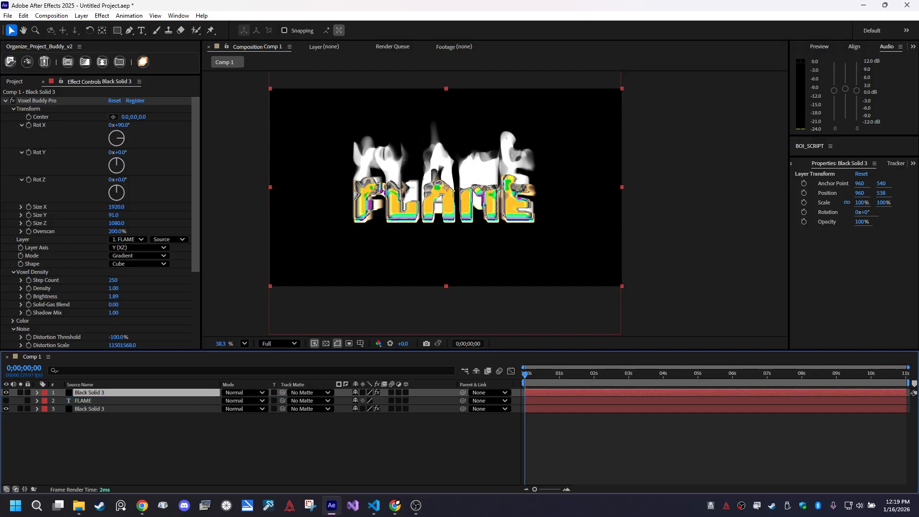
pyautogui.moveTo(89, 393); pyautogui.dragTo(89, 405)
# Compare the two Black Solid 3 layers by toggling the lower one's visibility and examining the upper one's voxel settings.
pyautogui.click(90, 409)
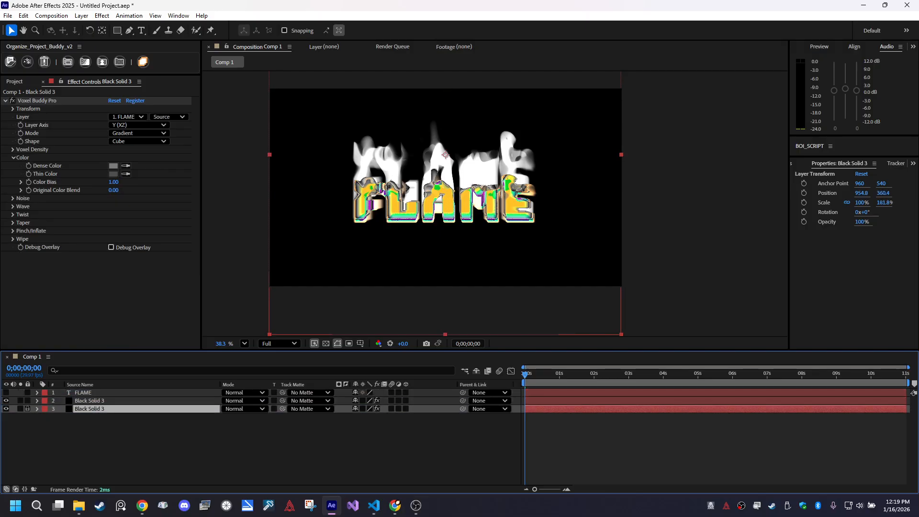
pyautogui.click(6, 409)
pyautogui.click(6, 409)
pyautogui.click(6, 409)
pyautogui.click(90, 401)
pyautogui.scroll(-5, 96, 216)
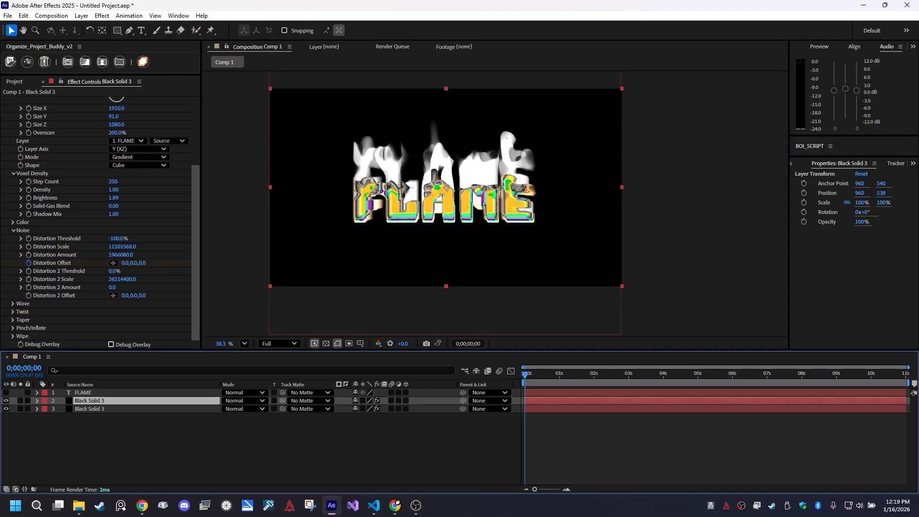
pyautogui.click(111, 345)
pyautogui.click(111, 345)
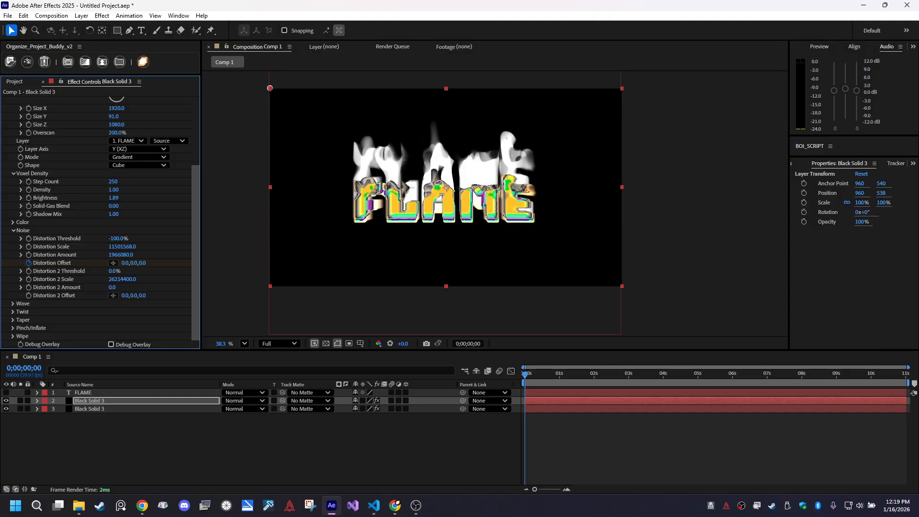
# Set the lower Black Solid 3's Step Count to 173, Brightness to 0.61, Shadow Mix to 0.66 and Color Bias to 2.05.
pyautogui.click(89, 408)
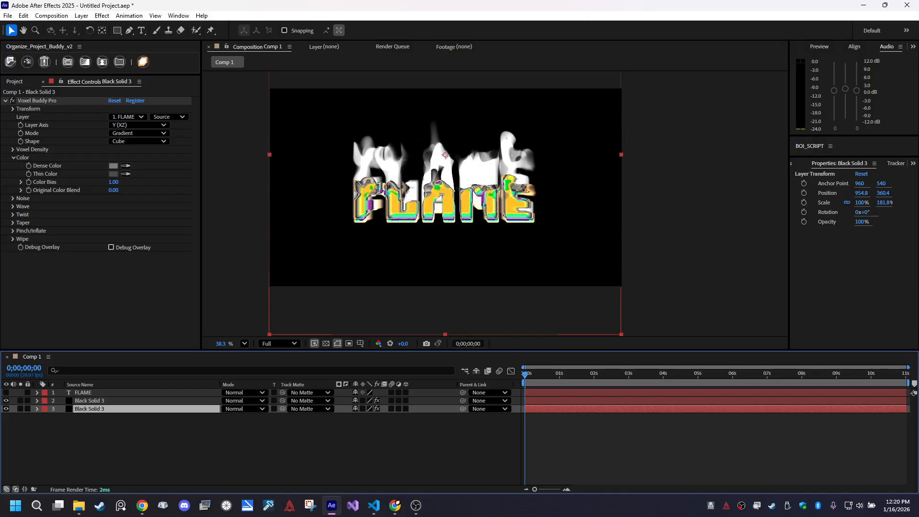
pyautogui.click(13, 149)
pyautogui.moveTo(114, 174)
pyautogui.mouseDown()
pyautogui.moveTo(52, 174)
pyautogui.moveTo(156, 166)
pyautogui.moveTo(84, 157)
pyautogui.moveTo(152, 182)
pyautogui.moveTo(81, 190)
pyautogui.moveTo(138, 190)
pyautogui.mouseUp()
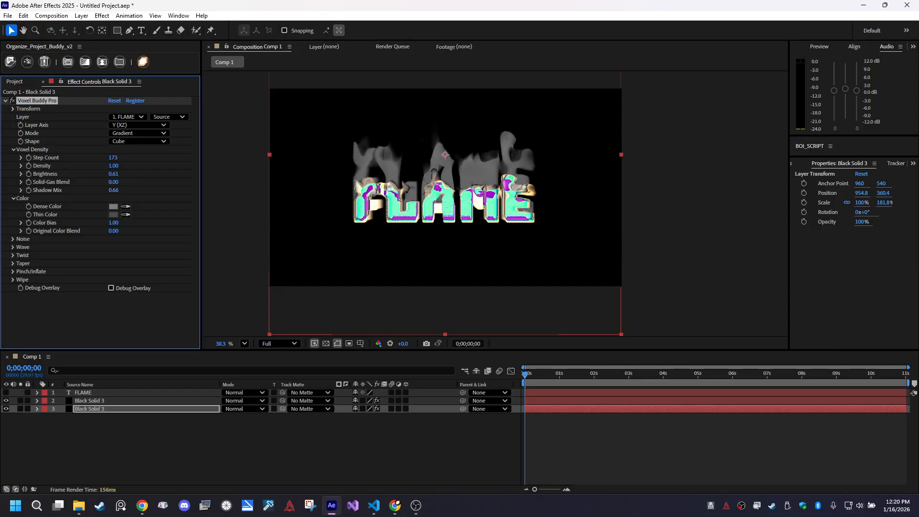
pyautogui.moveTo(114, 222)
pyautogui.mouseDown()
pyautogui.moveTo(89, 223)
pyautogui.moveTo(166, 223)
pyautogui.mouseUp()
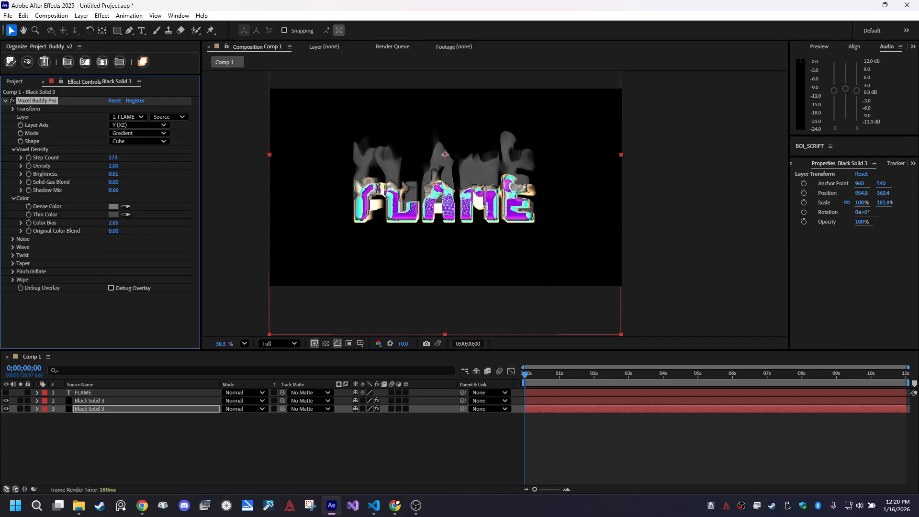
# Try moving the lower Black Solid 3 sideways to about 1022.7, 355.1, and undo the move.
pyautogui.click(90, 409)
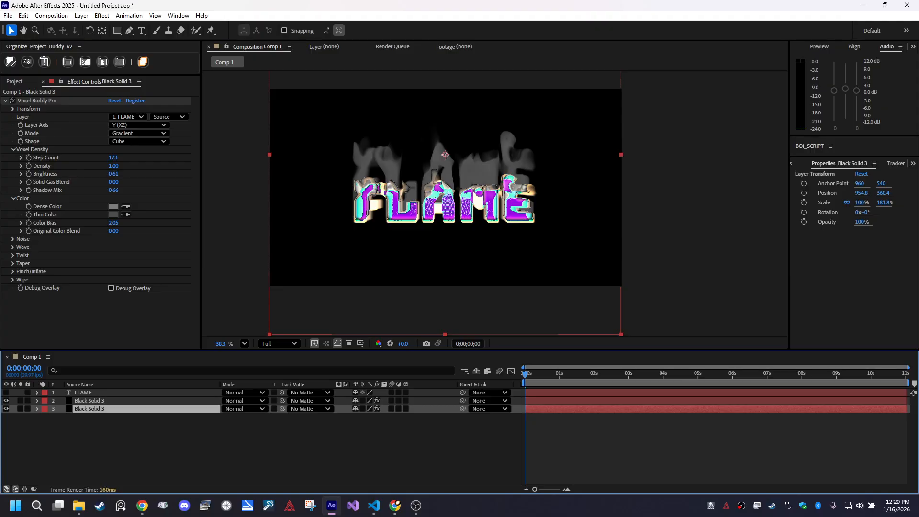
pyautogui.moveTo(471, 177)
pyautogui.mouseDown()
pyautogui.moveTo(471, 146)
pyautogui.moveTo(470, 179)
pyautogui.moveTo(552, 186)
pyautogui.moveTo(480, 175)
pyautogui.moveTo(504, 171)
pyautogui.moveTo(484, 176)
pyautogui.mouseUp()
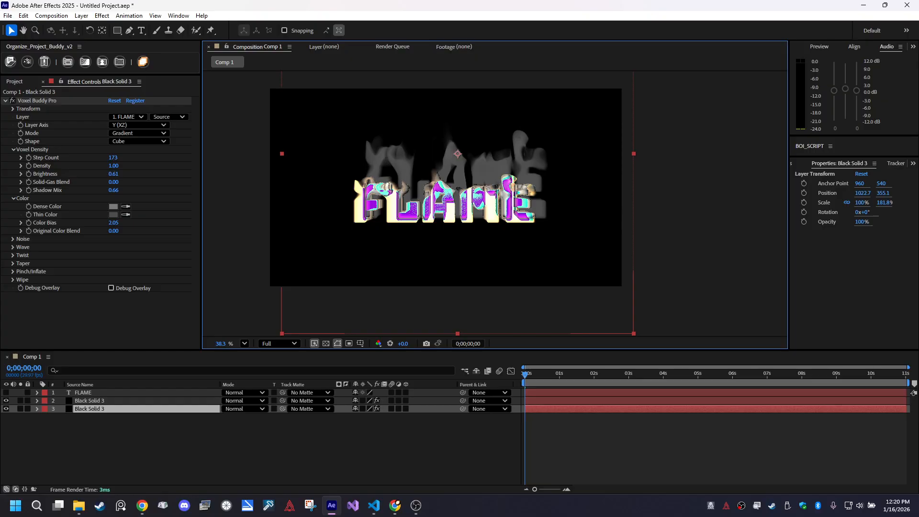
pyautogui.press('Return')
pyautogui.press('Escape')
pyautogui.hotkey('ctrl', 'z')
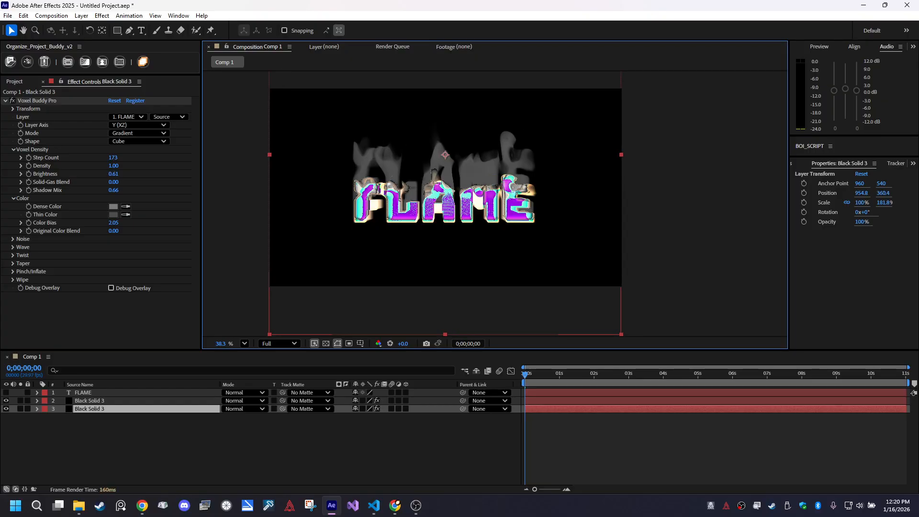
# Try shifting the voxel Center of the lower Black Solid 3, and undo the change.
pyautogui.click(13, 109)
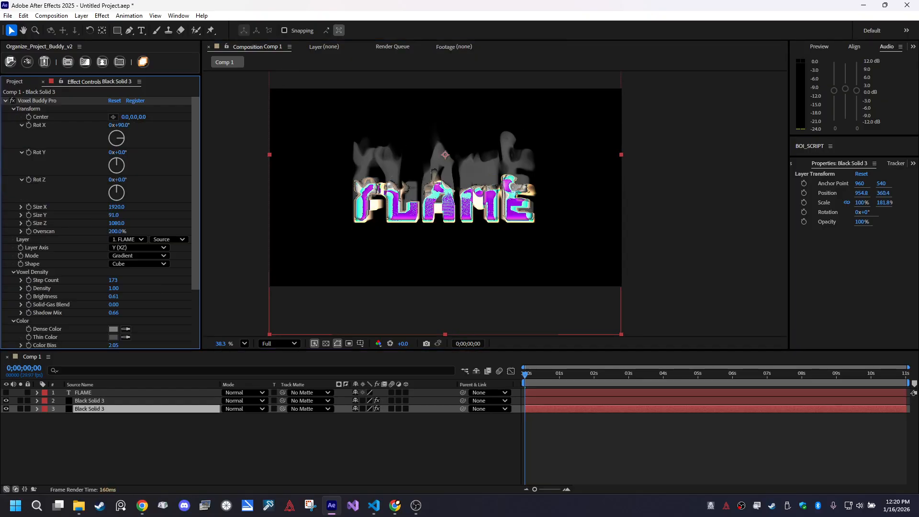
pyautogui.moveTo(142, 117)
pyautogui.mouseDown()
pyautogui.moveTo(825, 117)
pyautogui.moveTo(5, 116)
pyautogui.moveTo(138, 117)
pyautogui.mouseUp()
pyautogui.hotkey('ctrl', 'z')
# Examine the lower Black Solid 3's Noise distortion settings.
pyautogui.scroll(-3, 96, 216)
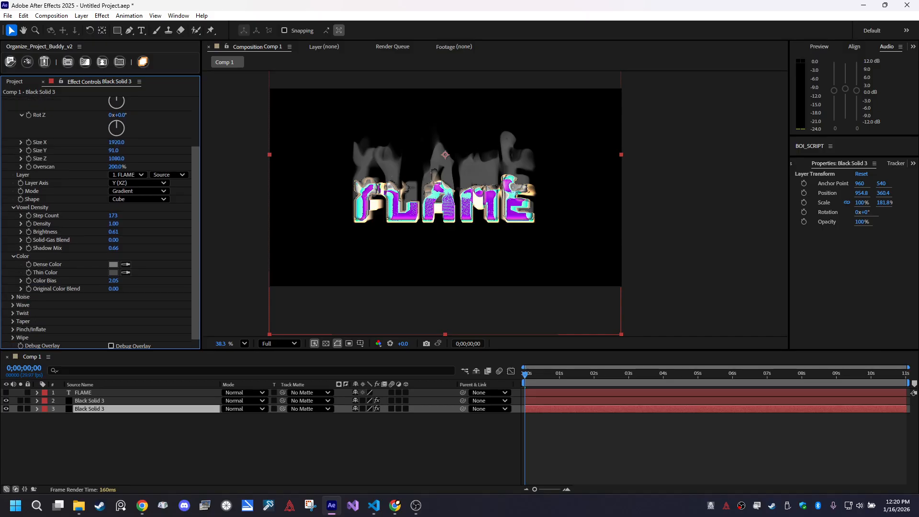
pyautogui.scroll(-1, 96, 215)
pyautogui.click(13, 295)
pyautogui.scroll(-1, 13, 295)
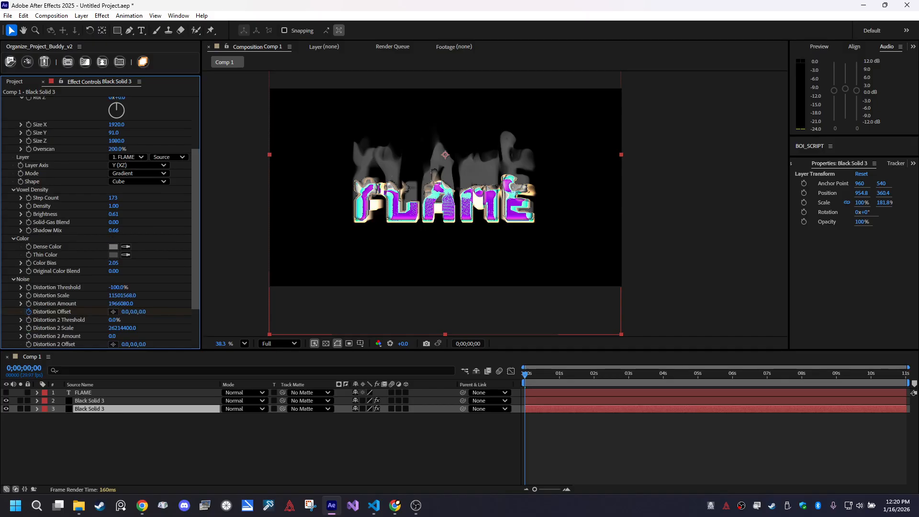
pyautogui.click(13, 279)
# Set the lower Black Solid 3's Color Bias to 2.19 and Original Color Blend to 0.02.
pyautogui.click(165, 455)
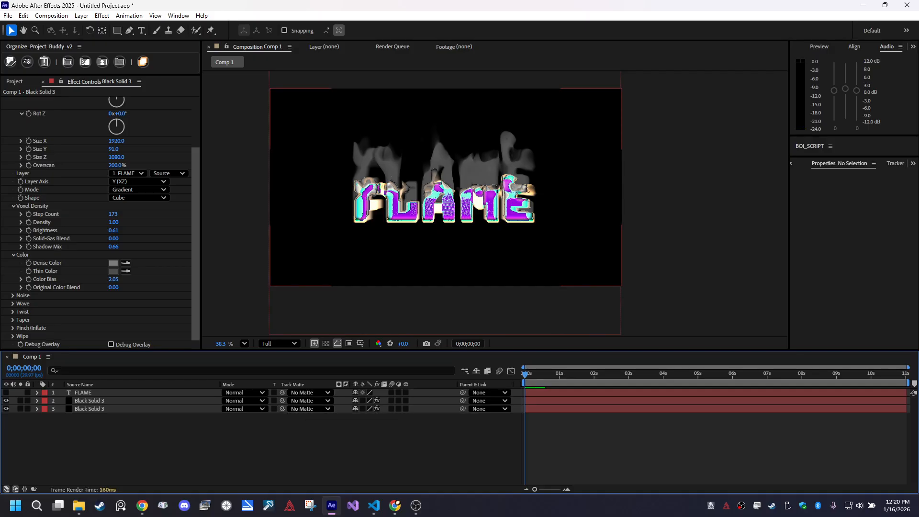
pyautogui.moveTo(113, 279)
pyautogui.mouseDown()
pyautogui.moveTo(161, 287)
pyautogui.moveTo(119, 287)
pyautogui.mouseUp()
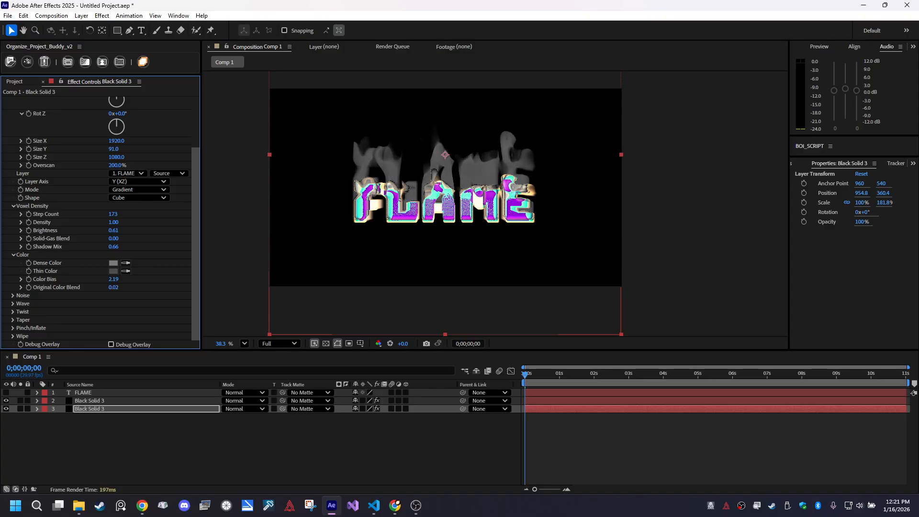
# Try a Wipe Width of 0 on the lower Black Solid 3, and undo the change.
pyautogui.scroll(-5, 100, 215)
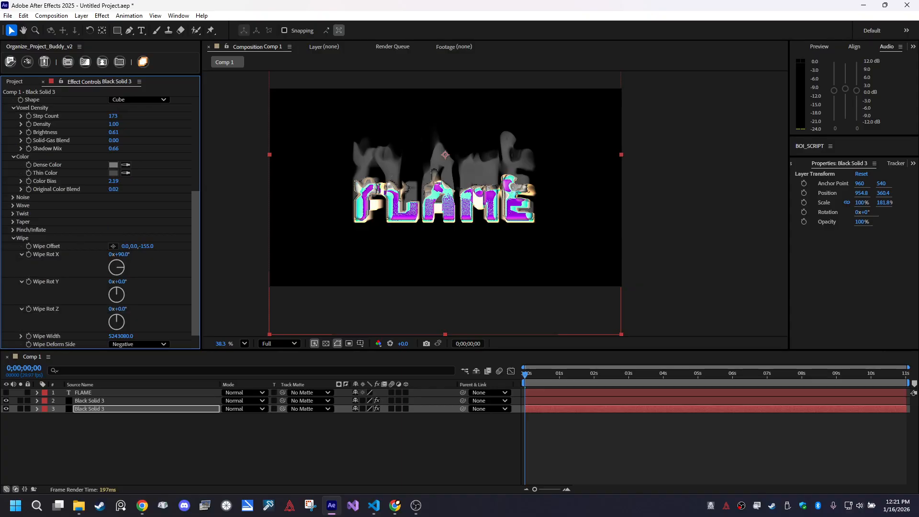
pyautogui.scroll(-1, 100, 222)
pyautogui.click(121, 328)
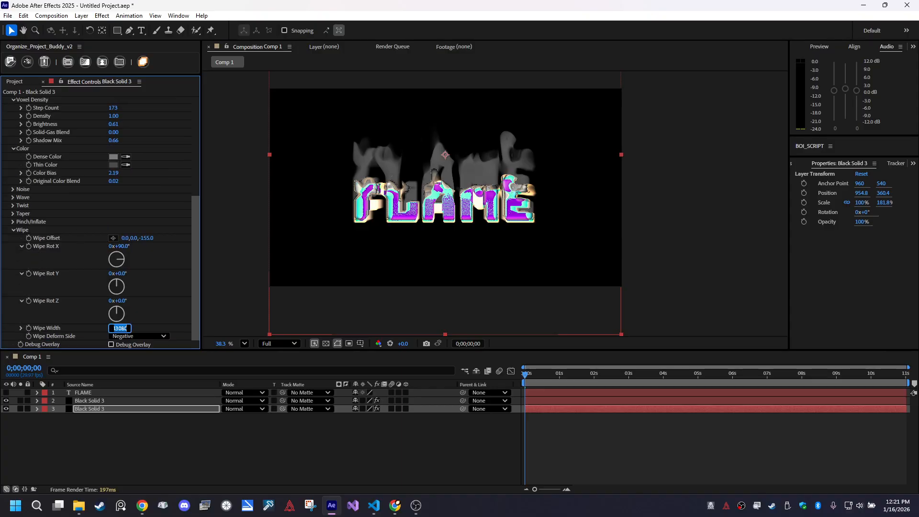
pyautogui.write('0')
pyautogui.press('Return')
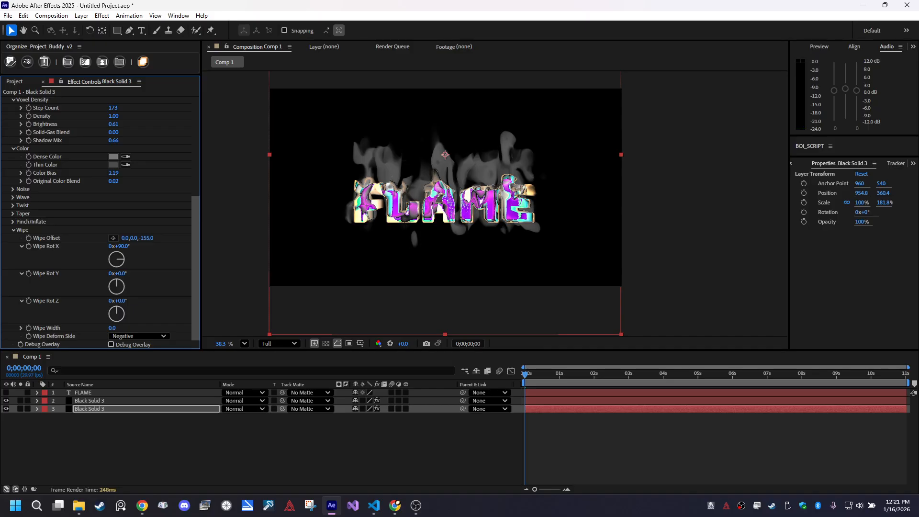
pyautogui.hotkey('ctrl', 'z')
pyautogui.click(288, 448)
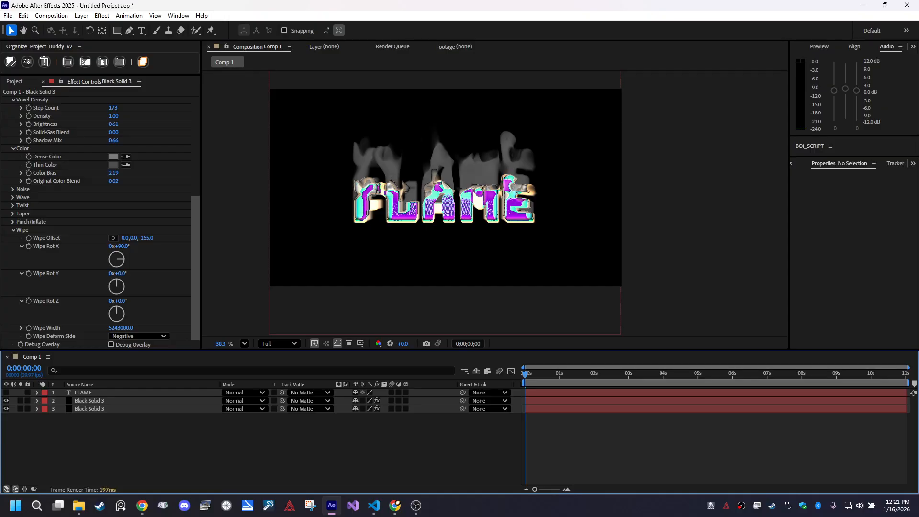
# Reposition the lower Black Solid 3 at about 957.3, 343.6 behind the flame text.
pyautogui.click(443, 137)
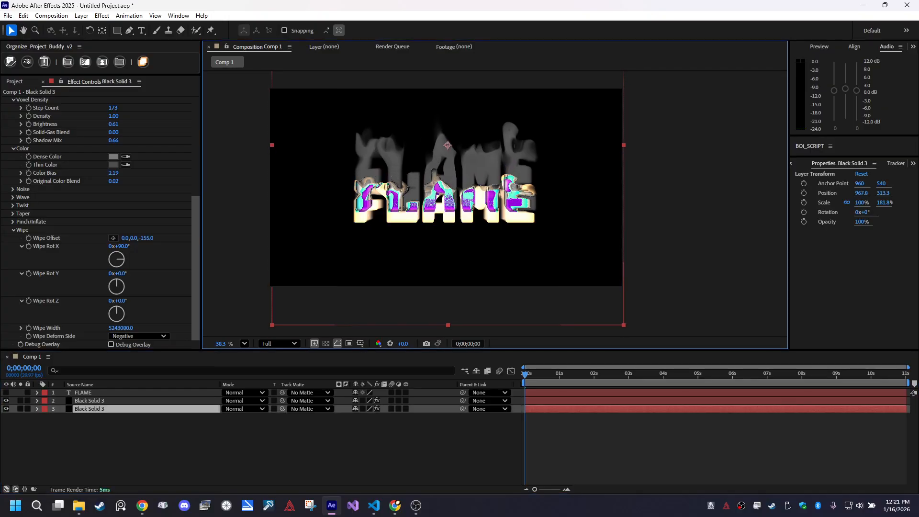
pyautogui.moveTo(443, 138); pyautogui.dragTo(442, 165)
pyautogui.scroll(6, 442, 209)
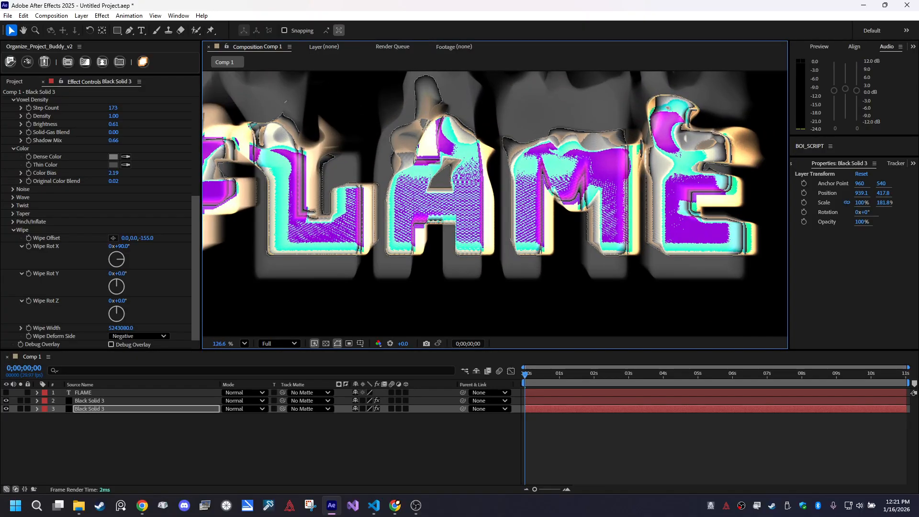
pyautogui.moveTo(442, 209); pyautogui.dragTo(454, 164)
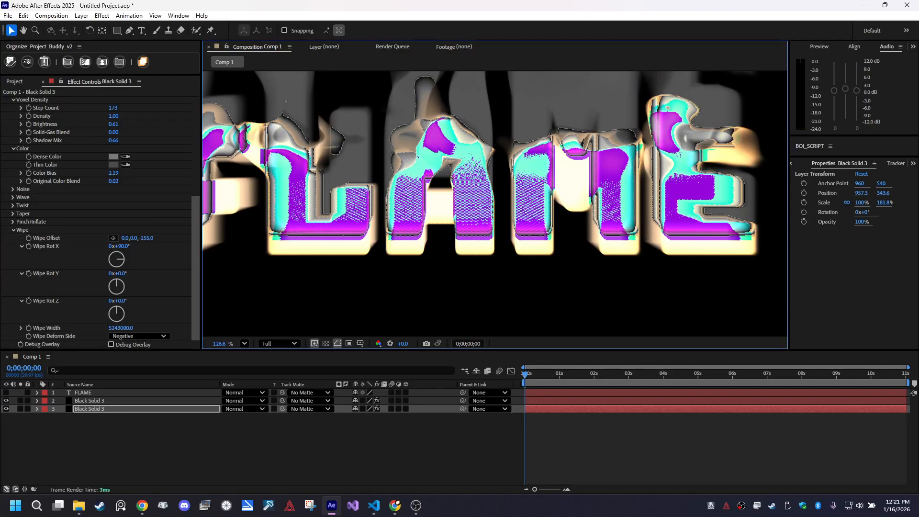
# Set the project's color bit depth to 8 bits per channel and check the composition.
pyautogui.click(245, 409)
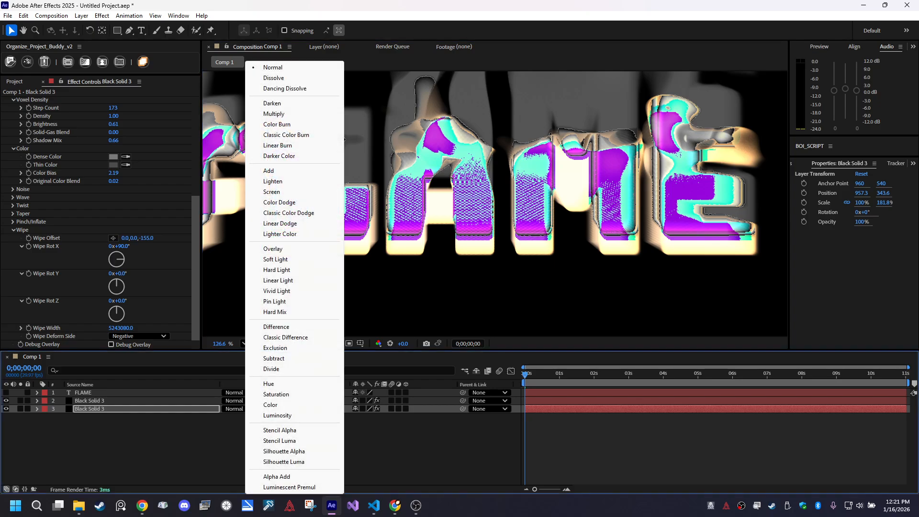
pyautogui.click(206, 444)
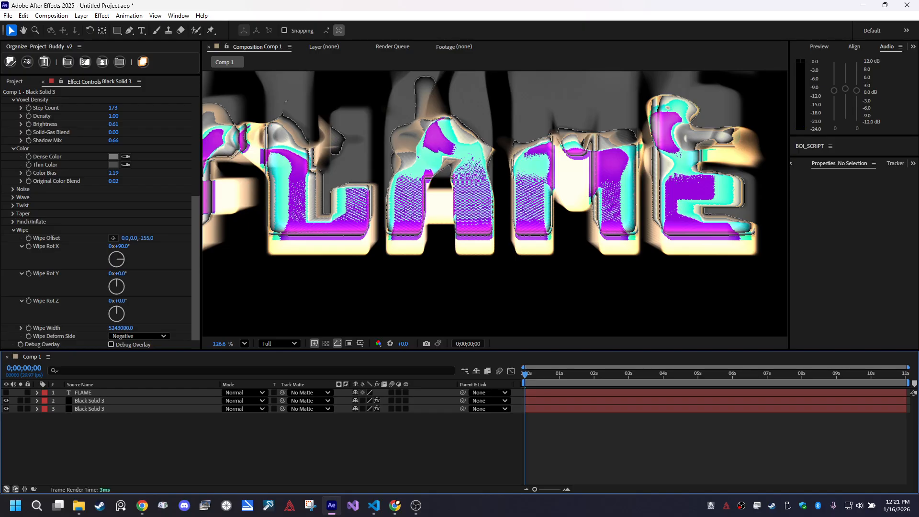
pyautogui.click(15, 82)
pyautogui.click(59, 343)
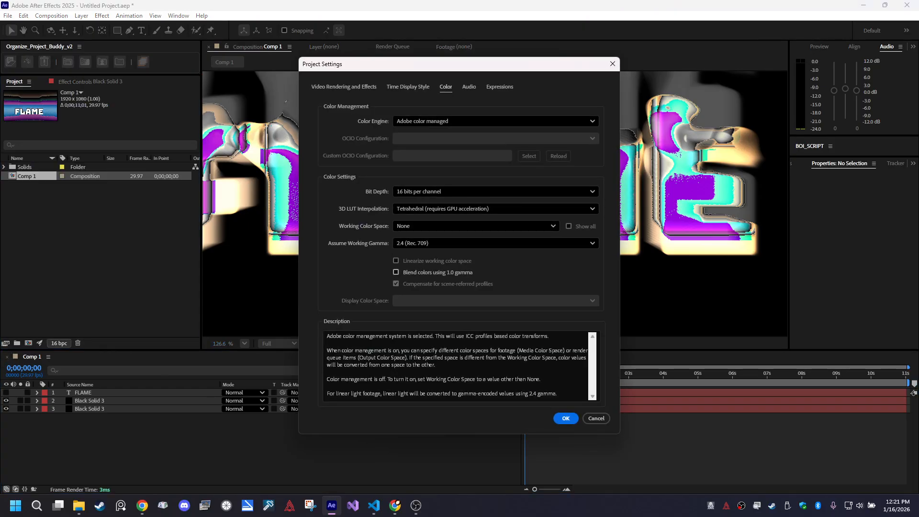
pyautogui.click(448, 191)
pyautogui.click(441, 209)
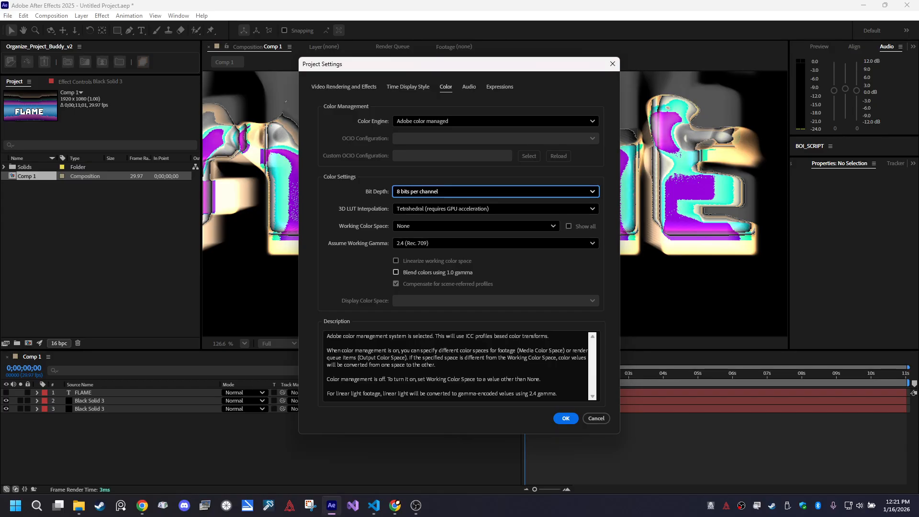
pyautogui.press('Return')
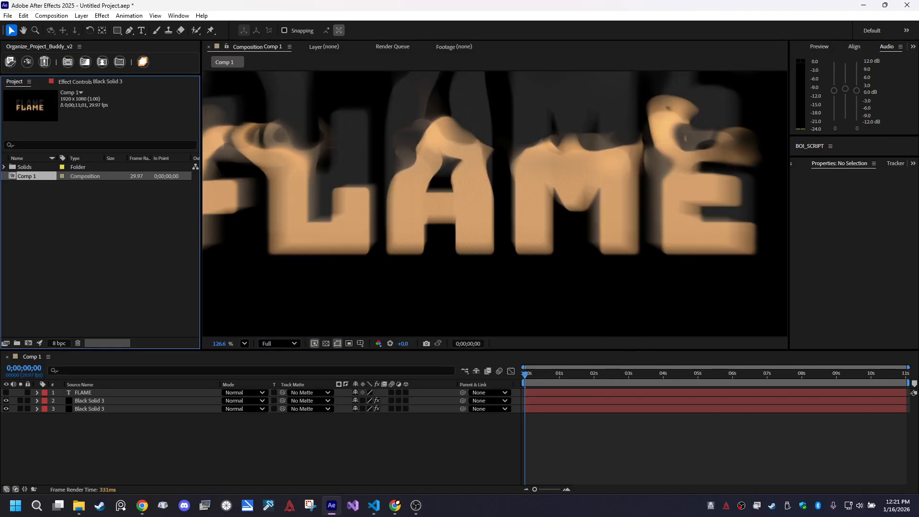
pyautogui.scroll(-5, 438, 199)
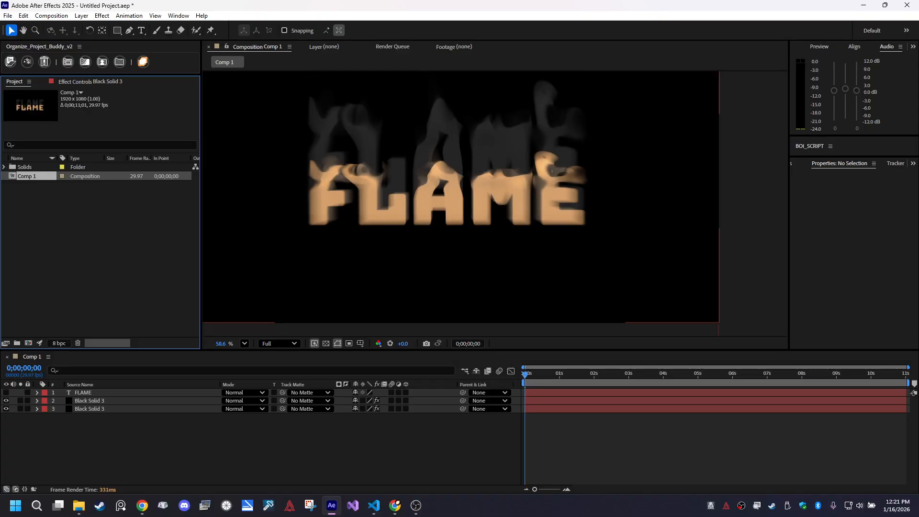
pyautogui.scroll(2, 427, 214)
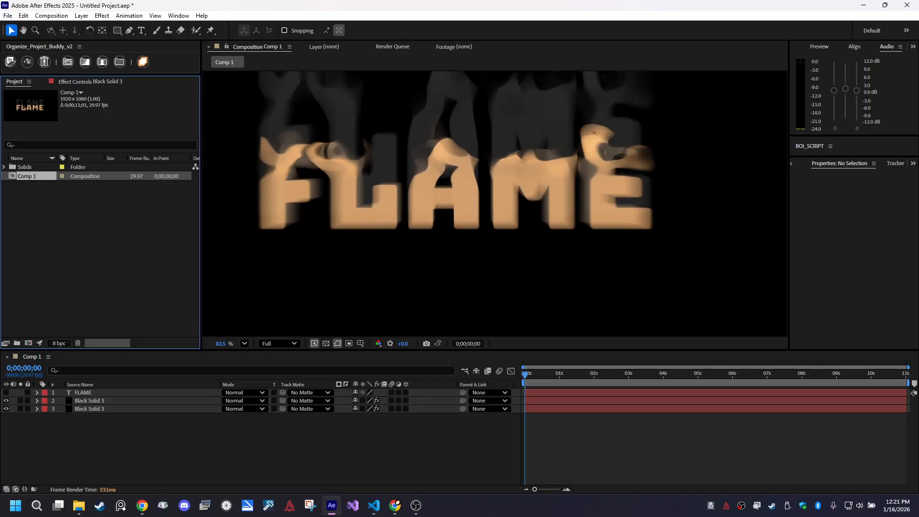
# Try the project's color bit depth at 32 bits per channel (float) and check the composition.
pyautogui.click(59, 343)
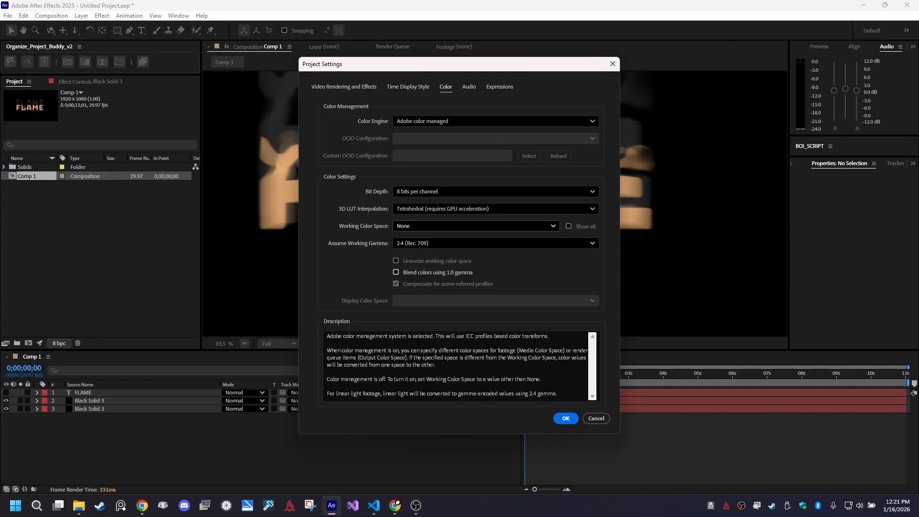
pyautogui.click(496, 191)
pyautogui.click(435, 230)
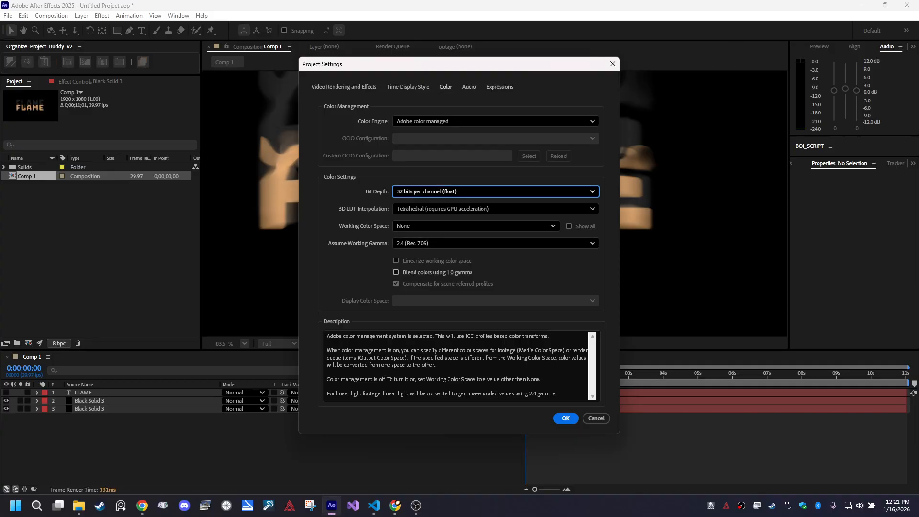
pyautogui.press('Return')
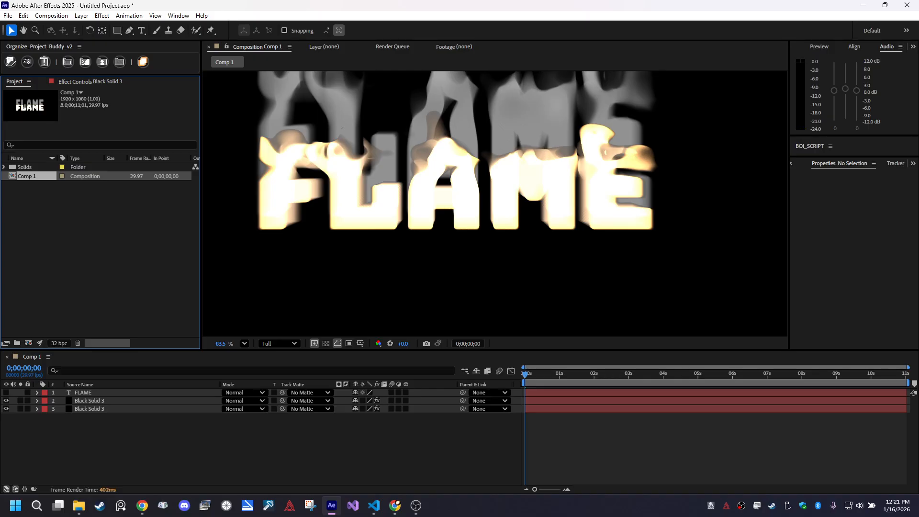
pyautogui.scroll(-3, 526, 193)
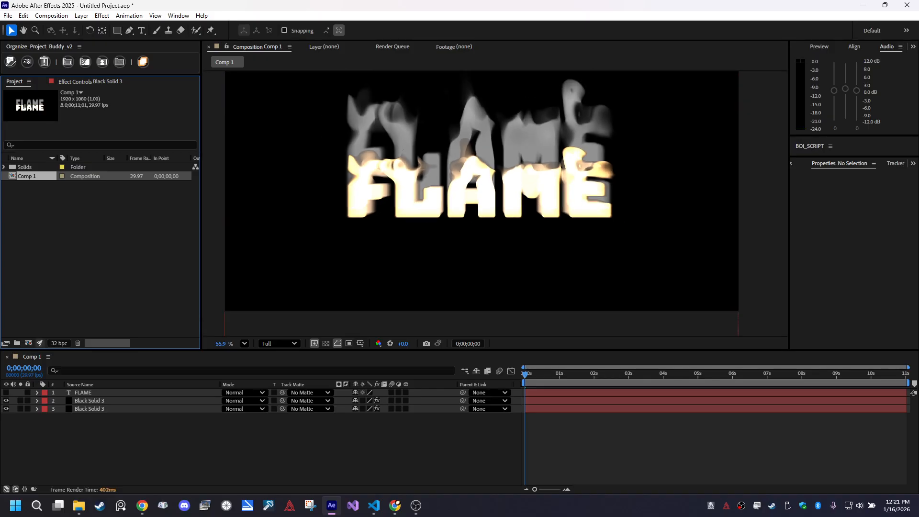
# Switch the project's color bit depth to 16 bits per channel for comparison.
pyautogui.click(59, 343)
pyautogui.click(495, 192)
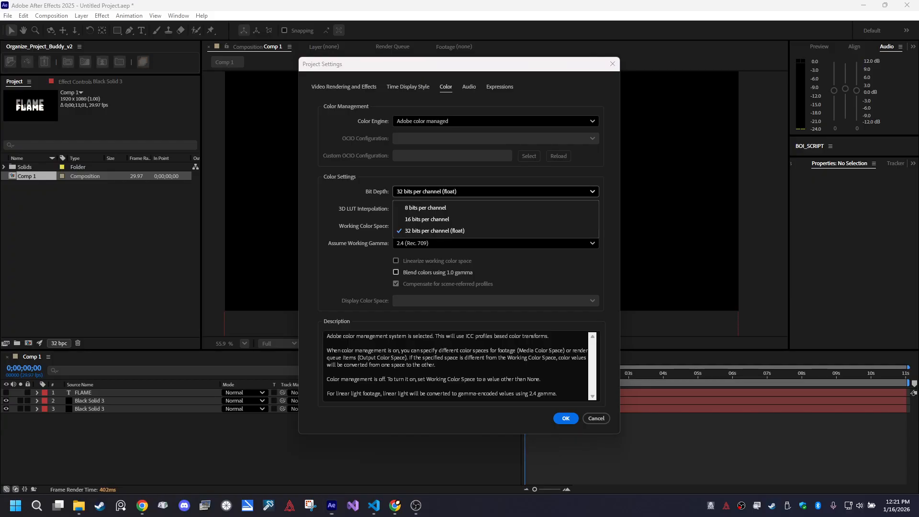
pyautogui.click(479, 219)
pyautogui.click(566, 418)
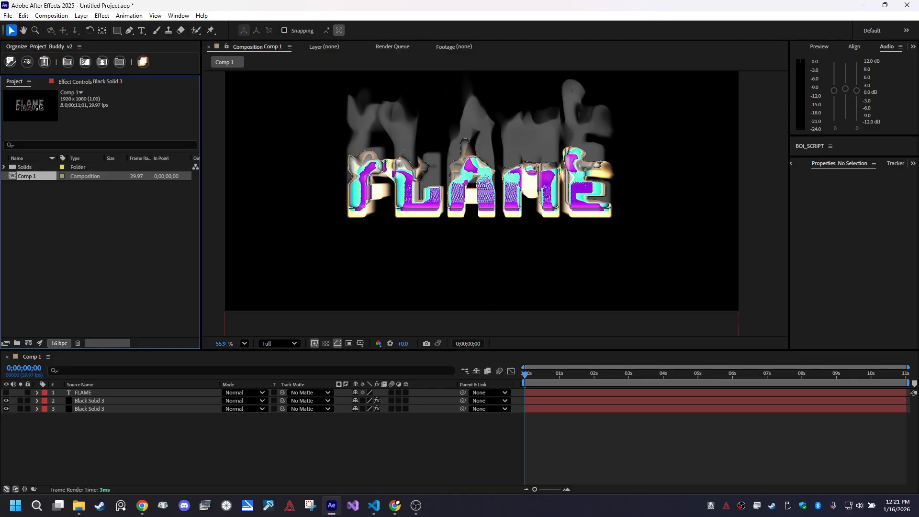
# Change the project's color bit depth to 8 bits per channel.
pyautogui.click(59, 343)
pyautogui.click(479, 192)
pyautogui.click(469, 207)
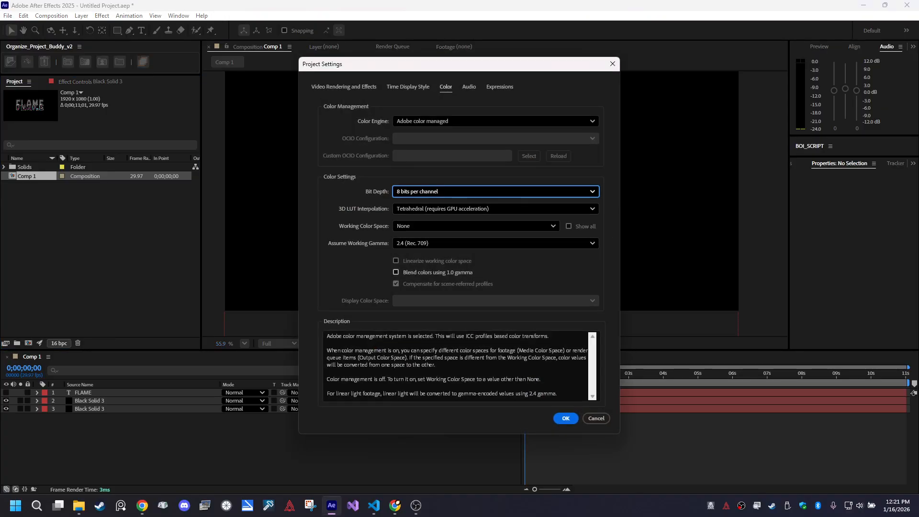
pyautogui.click(567, 418)
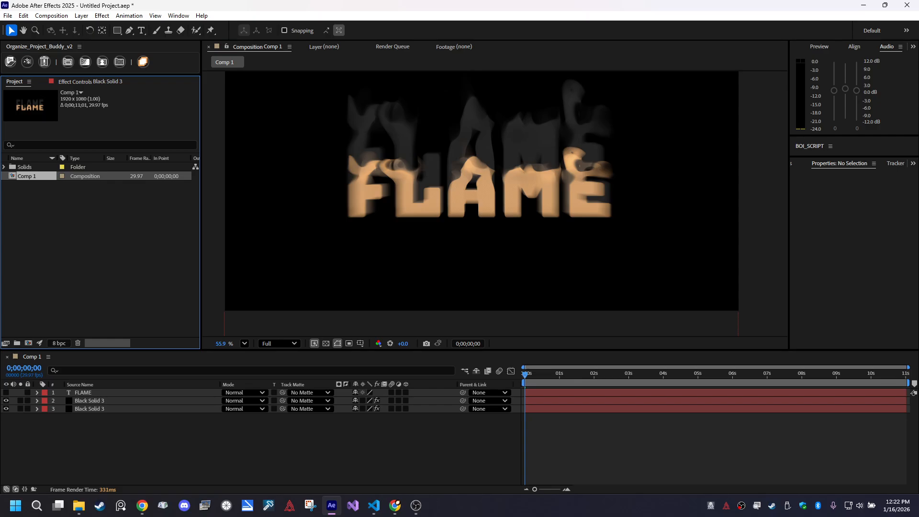
# Try a Brightness of 1.81 on the lower Black Solid 3, and undo the change.
pyautogui.click(90, 400)
pyautogui.click(90, 409)
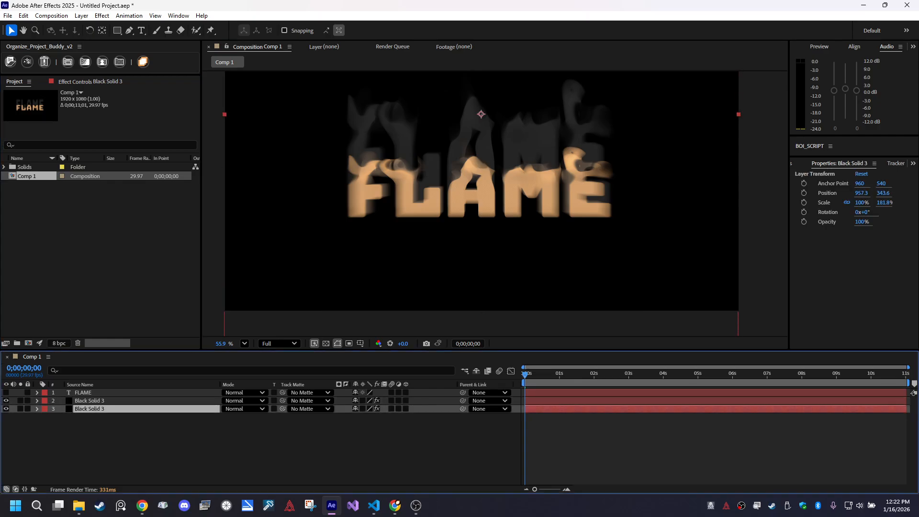
pyautogui.click(91, 82)
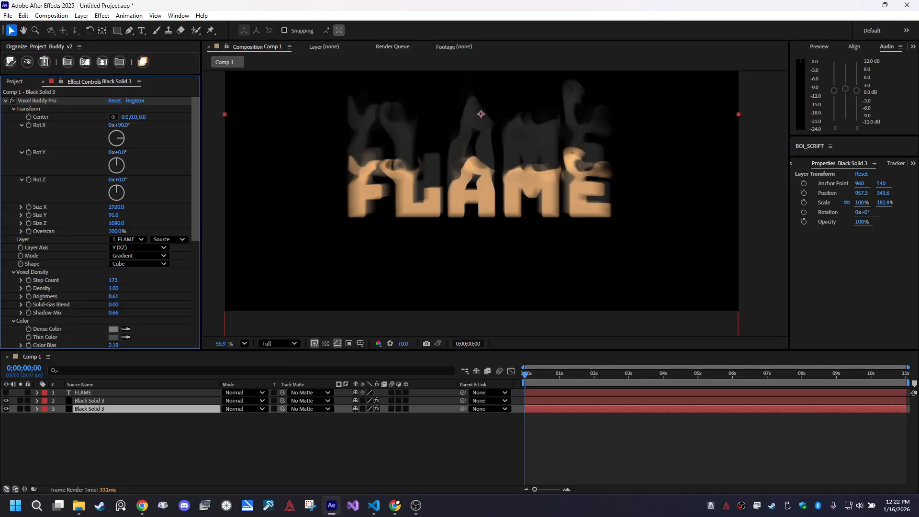
pyautogui.moveTo(114, 296); pyautogui.dragTo(171, 297)
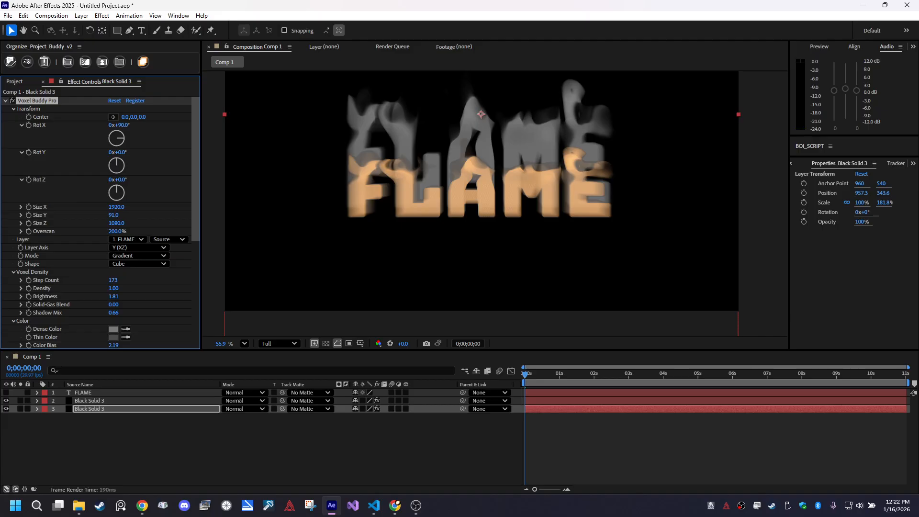
pyautogui.hotkey('ctrl', 'z')
# Set the upper Black Solid 3's Brightness to 2.92 and add a Glow effect to that layer.
pyautogui.click(90, 401)
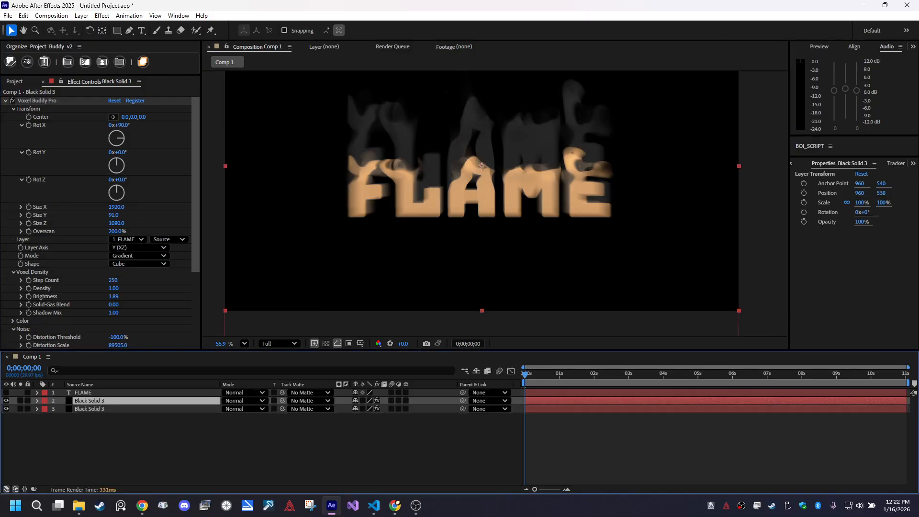
pyautogui.moveTo(114, 297); pyautogui.dragTo(163, 297)
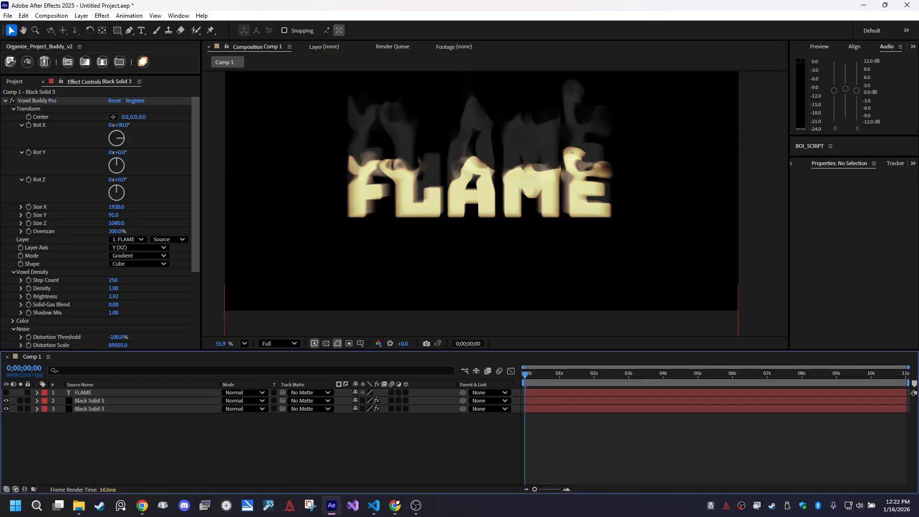
pyautogui.click(102, 15)
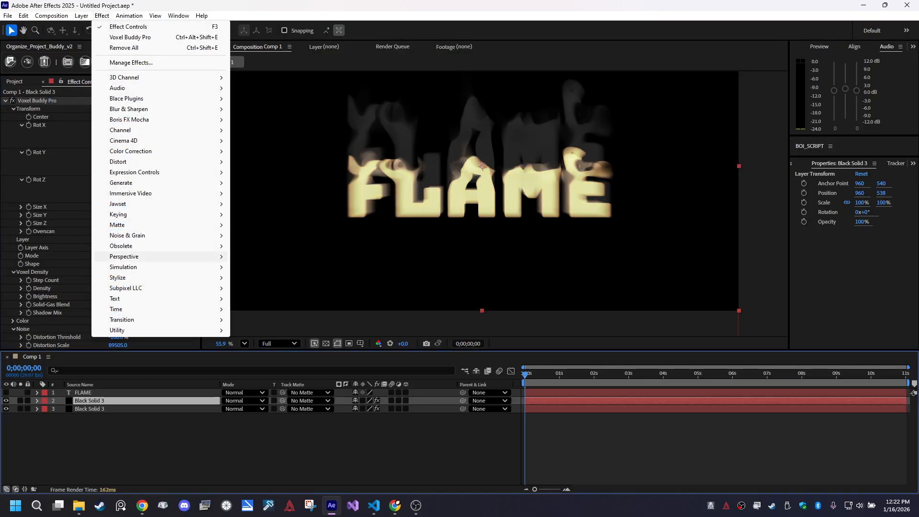
pyautogui.moveTo(144, 288)
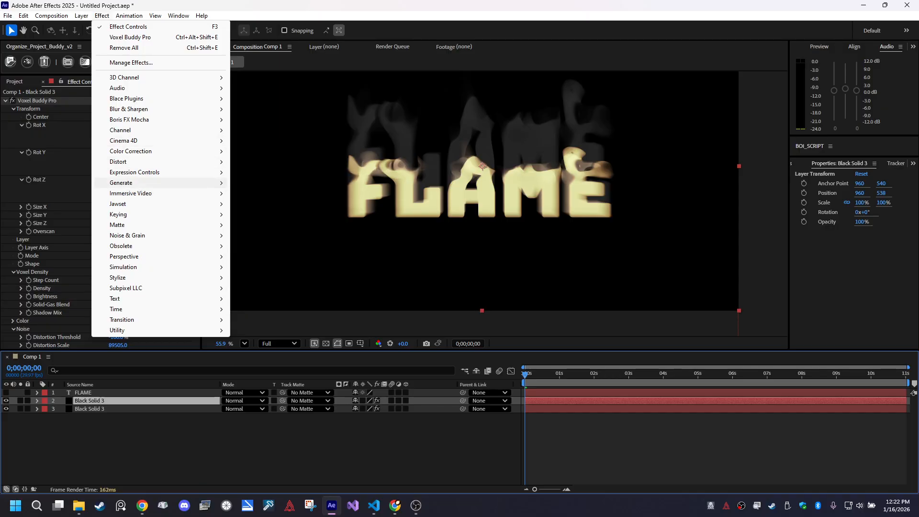
pyautogui.moveTo(144, 183)
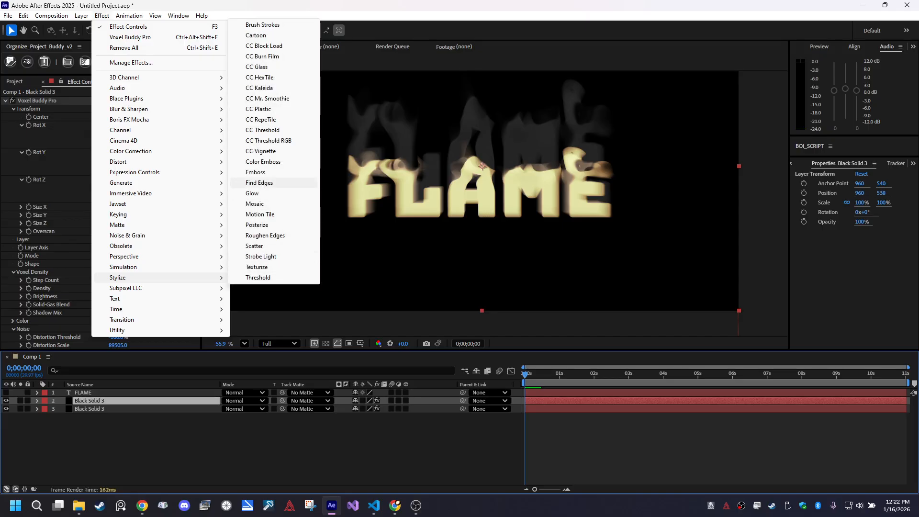
pyautogui.click(253, 193)
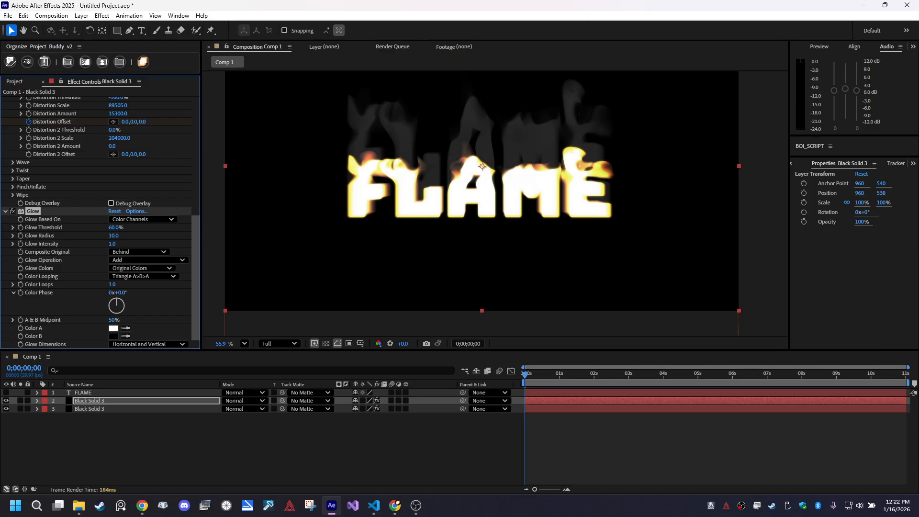
# Set the Glow Radius to 38 and the Glow Intensity to 1.6, and preview the animation.
pyautogui.moveTo(114, 235)
pyautogui.mouseDown()
pyautogui.moveTo(139, 235)
pyautogui.moveTo(115, 244)
pyautogui.mouseUp()
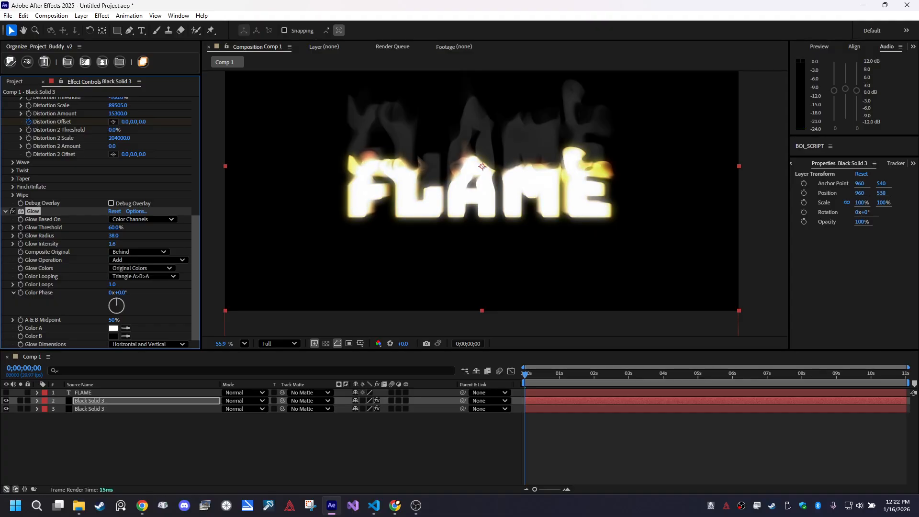
pyautogui.click(239, 445)
pyautogui.press('space')
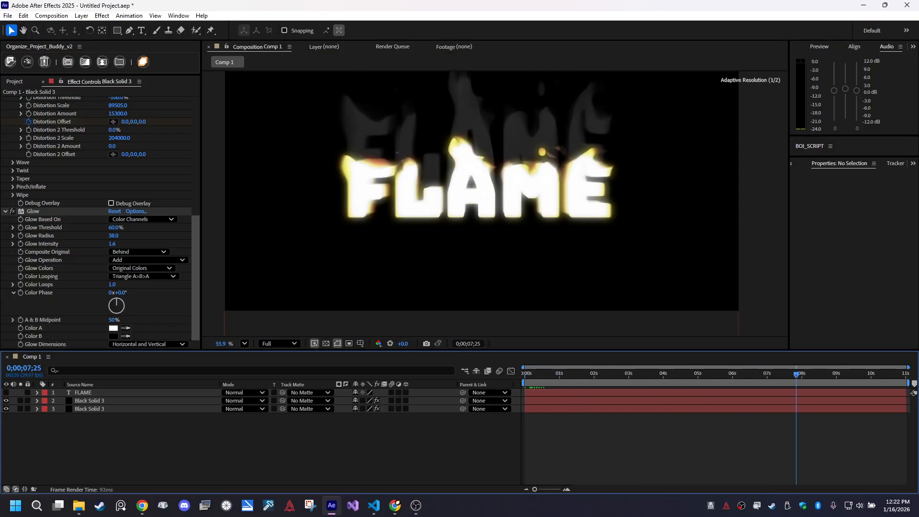
# Set the Z value of the lower Black Solid 3's Wipe Offset to -370.
pyautogui.click(89, 409)
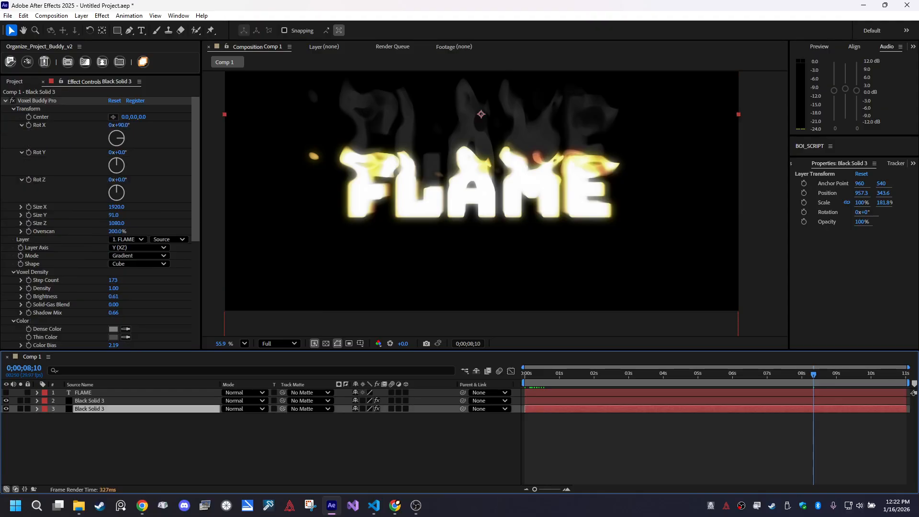
pyautogui.scroll(-6, 96, 220)
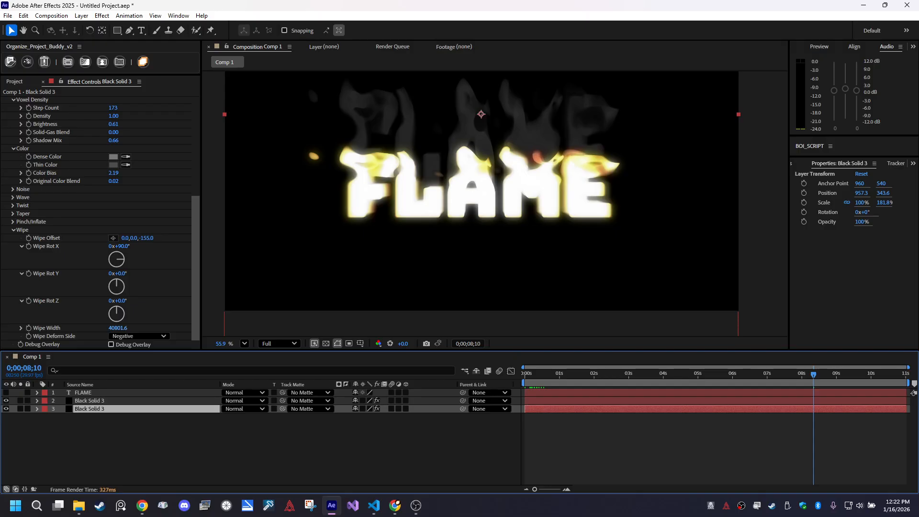
pyautogui.moveTo(146, 238); pyautogui.dragTo(43, 238)
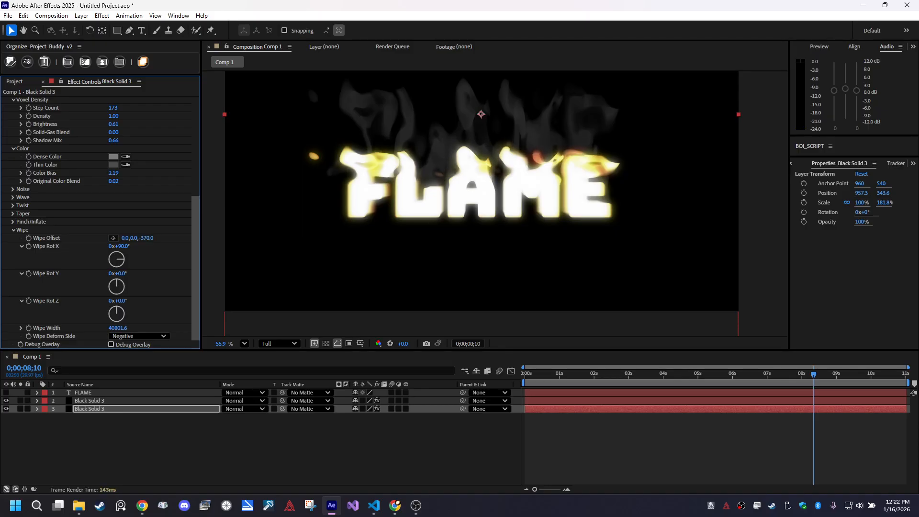
pyautogui.click(168, 445)
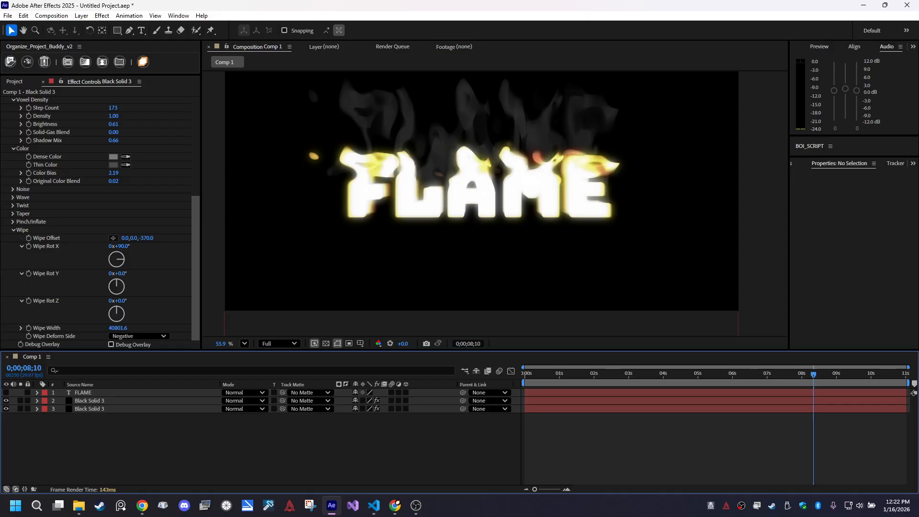
# Set the upper Black Solid 3's Glow Intensity to 0.5 and return to the first frame.
pyautogui.click(125, 401)
pyautogui.scroll(-3, 137, 257)
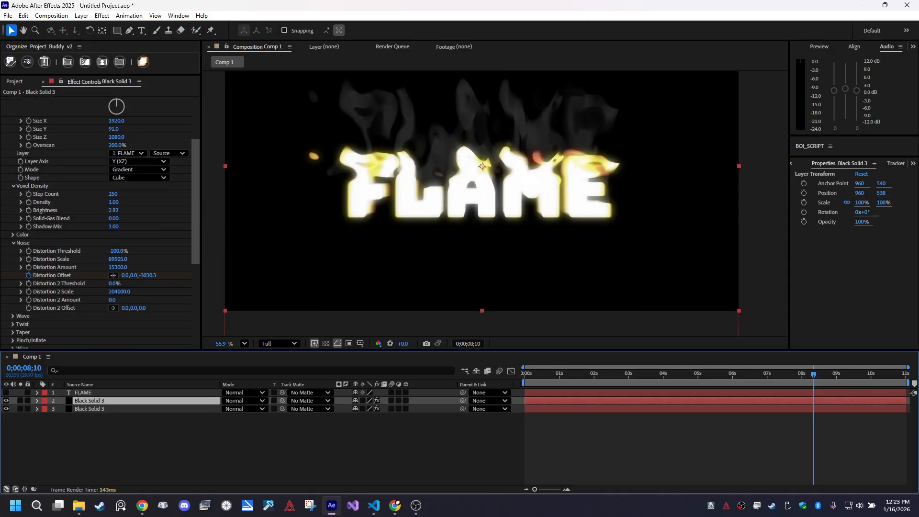
pyautogui.scroll(-5, 96, 223)
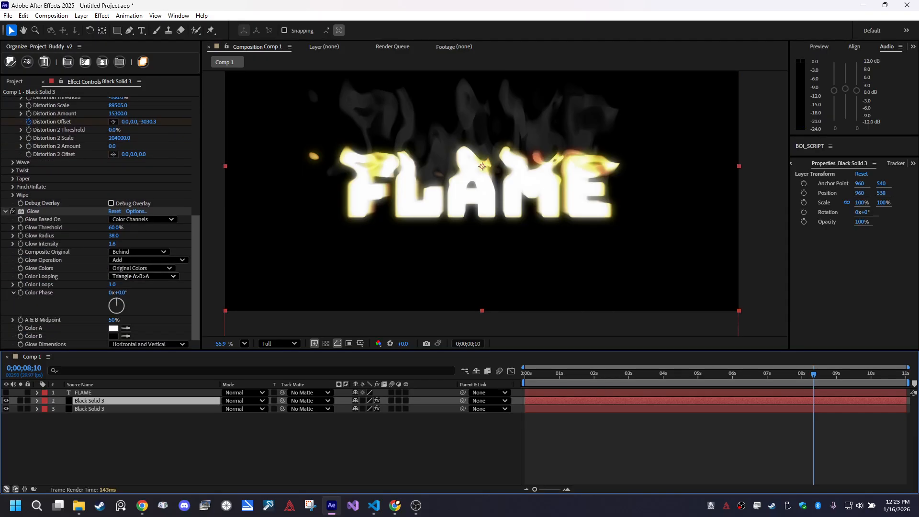
pyautogui.moveTo(112, 244); pyautogui.dragTo(107, 244)
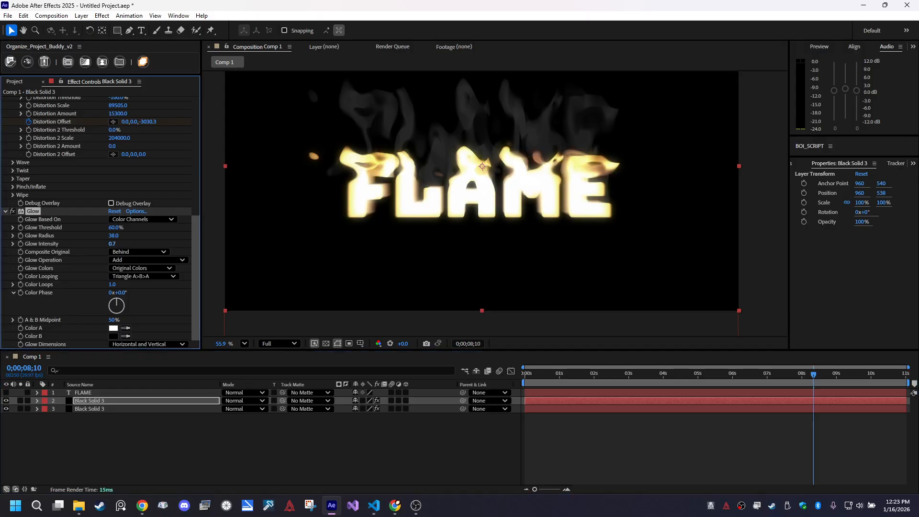
pyautogui.click(249, 445)
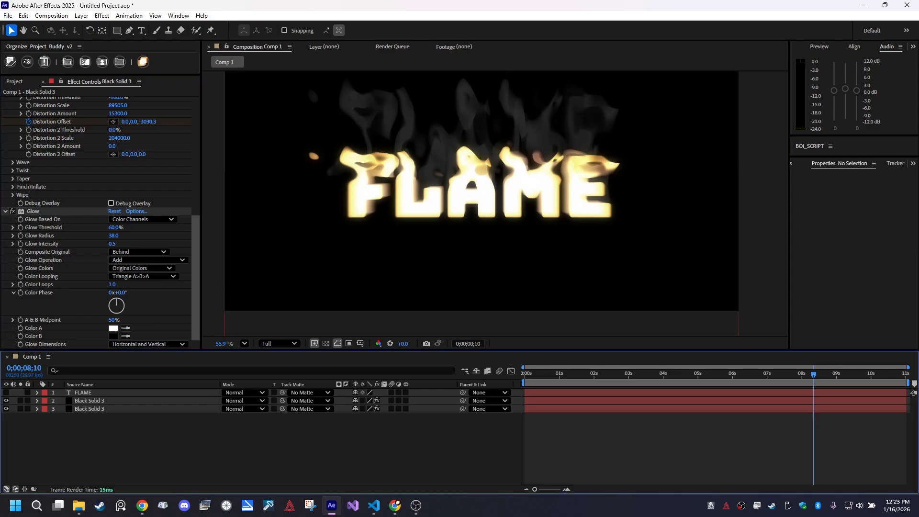
pyautogui.press('Home')
pyautogui.moveTo(479, 192); pyautogui.dragTo(490, 217)
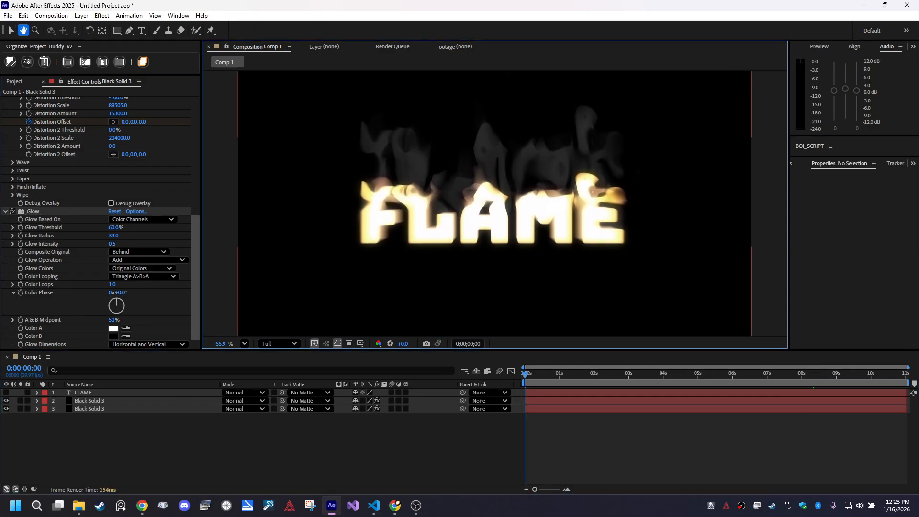
# Turn on the composition's transparency grid and preview the flame and smoke animation over it, leaving no layers selected.
pyautogui.press('space')
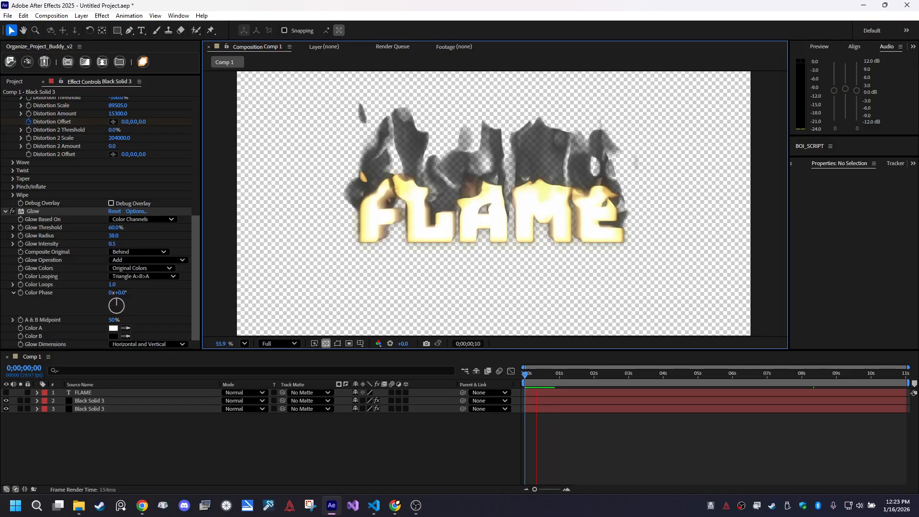
pyautogui.click(326, 343)
pyautogui.click(316, 446)
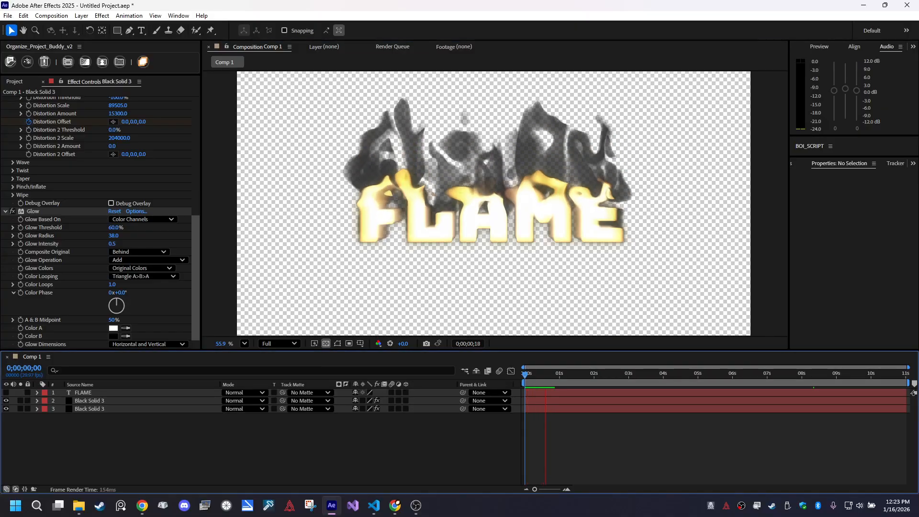
pyautogui.click(96, 401)
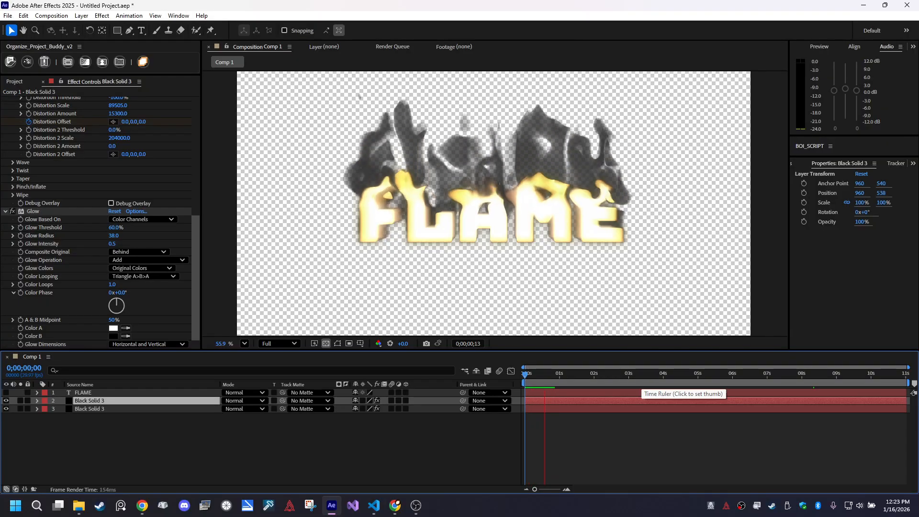
pyautogui.press('space')
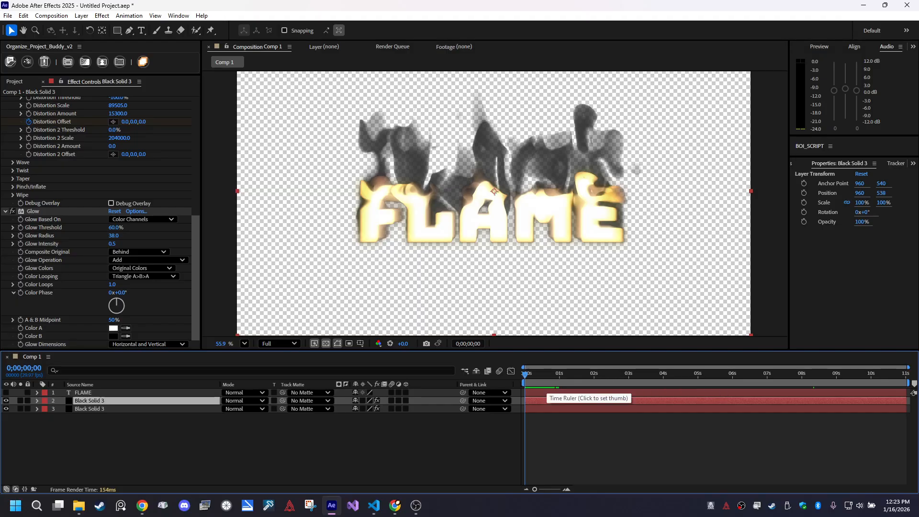
pyautogui.press('space')
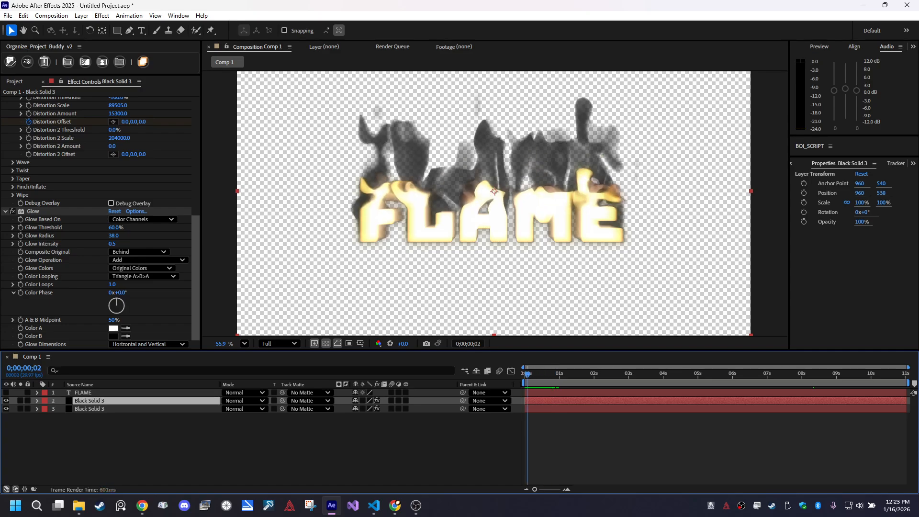
pyautogui.hotkey('ctrl', 'shift', 'a')
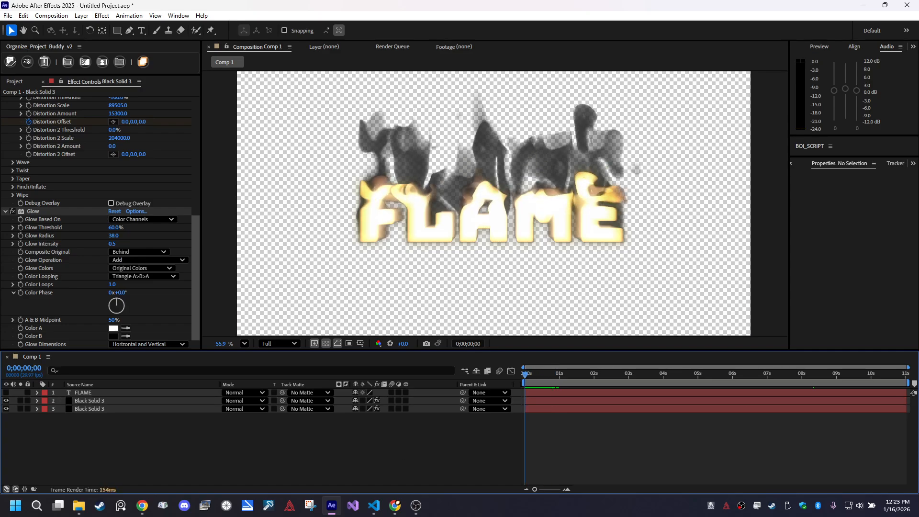